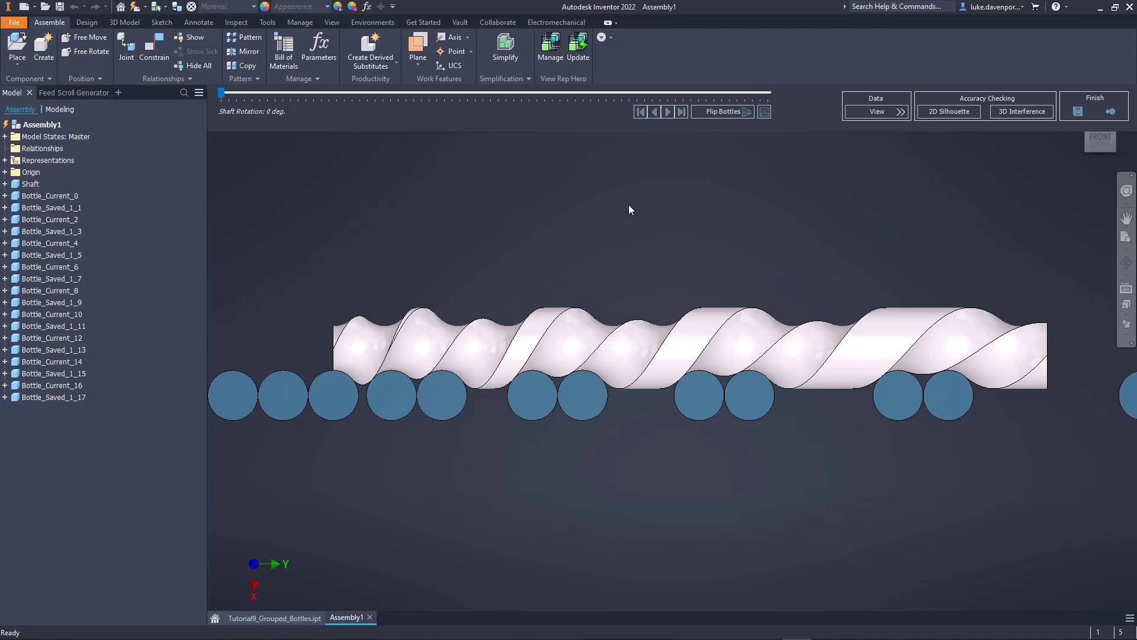
- Advance the simulated shaft rotation to 195 degrees and examine how the grouped bottles sit in the scroll from several sides
{"action": "middle_click_drag", "start_coordinate": [625, 221], "coordinate": [620, 215]}
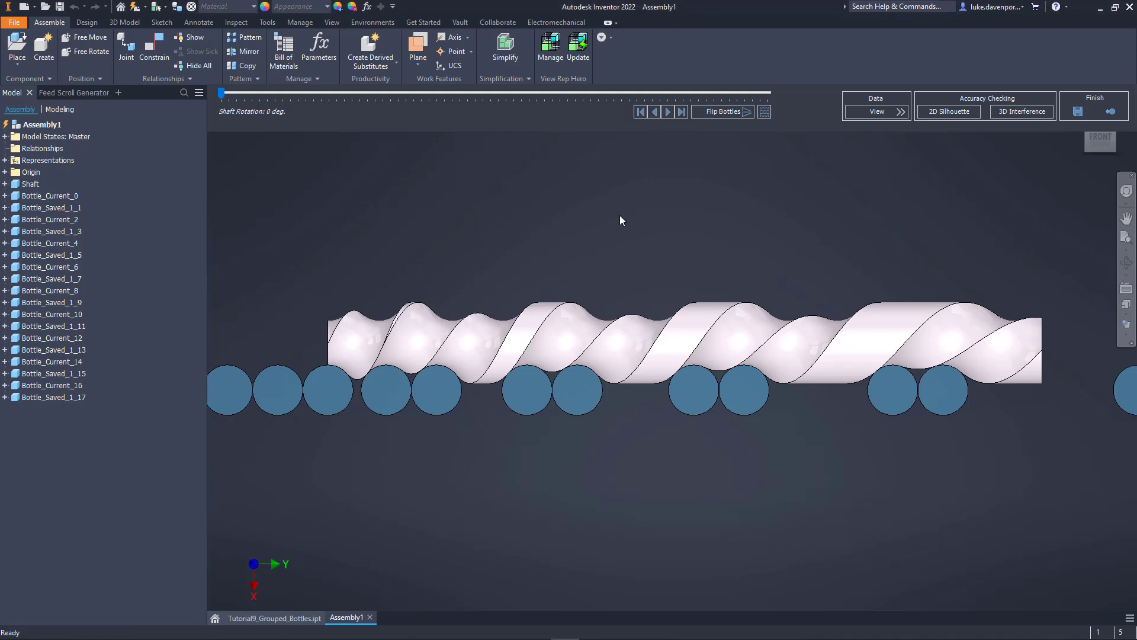
{"action": "middle_click_drag", "start_coordinate": [610, 226], "coordinate": [583, 213]}
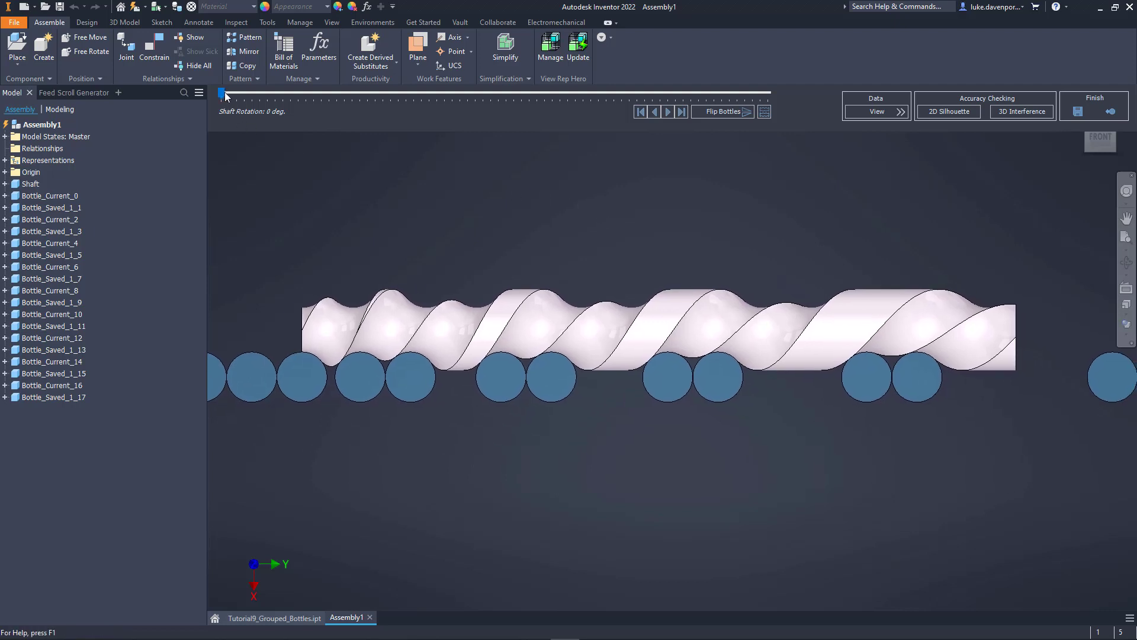
{"action": "left_click_drag", "start_coordinate": [222, 93], "coordinate": [524, 100]}
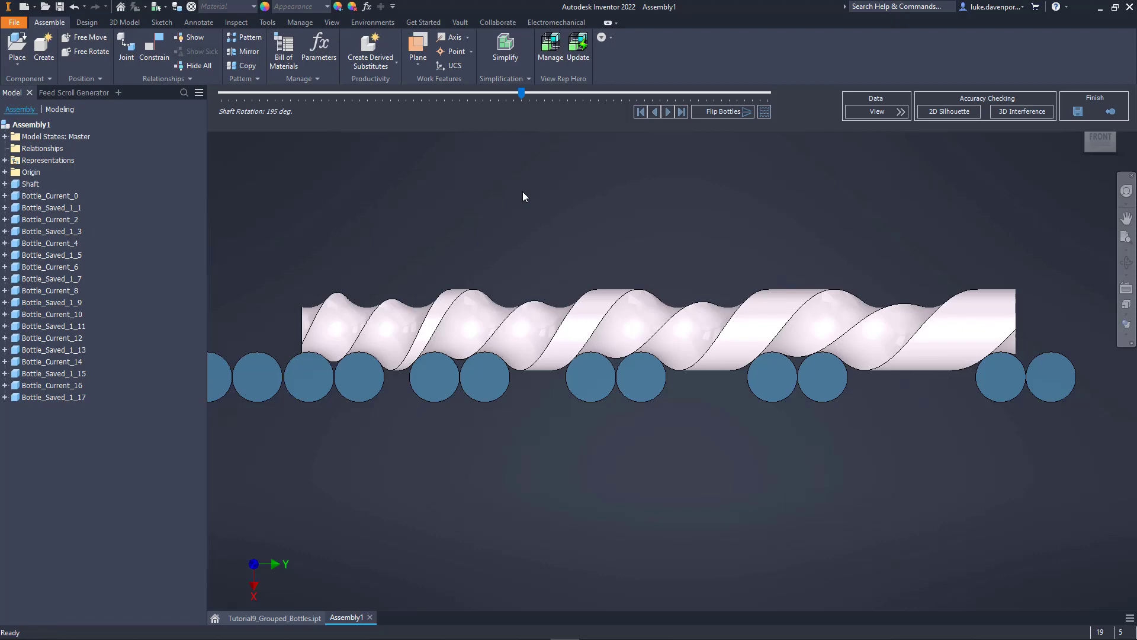
{"action": "key", "text": "F6"}
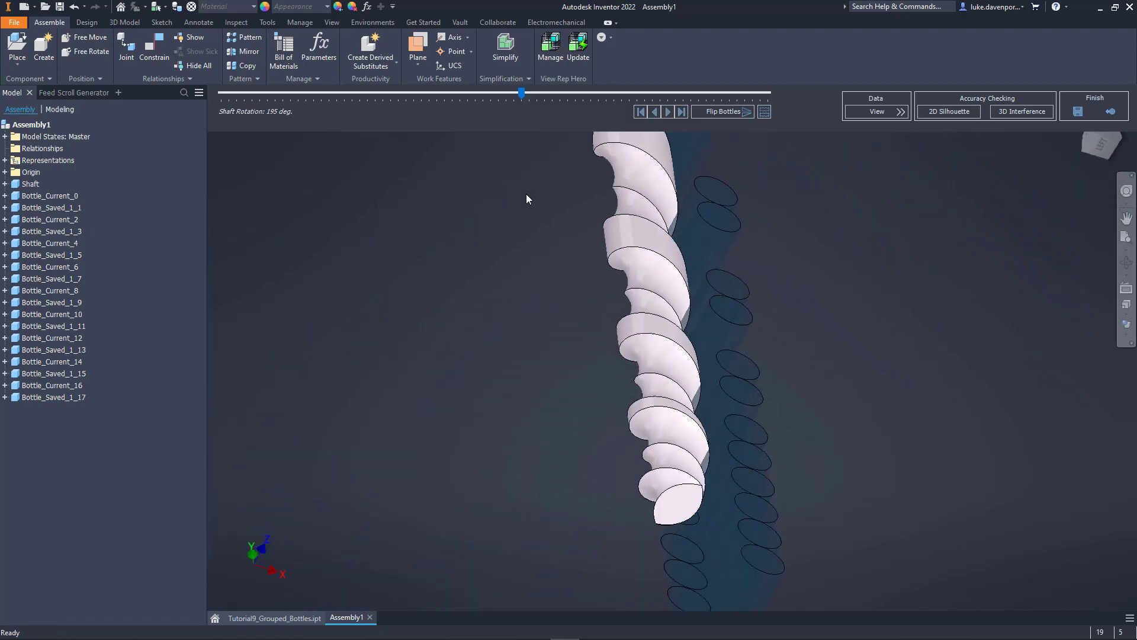
{"action": "middle_click_drag", "start_coordinate": [526, 193], "coordinate": [669, 239], "text": "shift"}
{"action": "key", "text": "F5"}
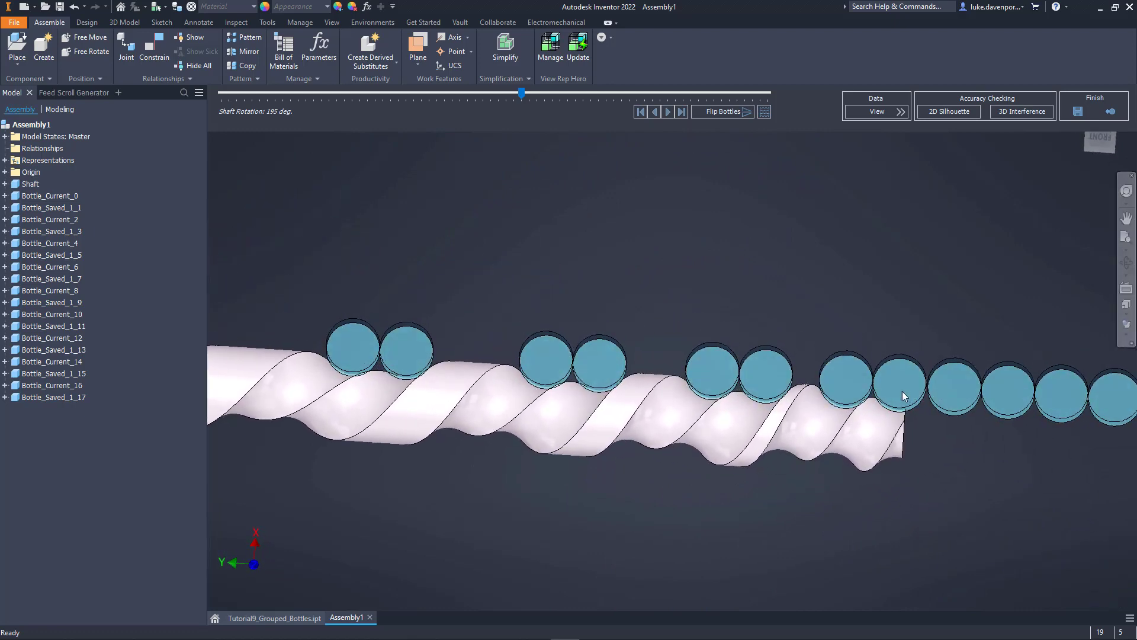
{"action": "scroll", "coordinate": [895, 372], "scroll_direction": "down", "scroll_amount": 3}
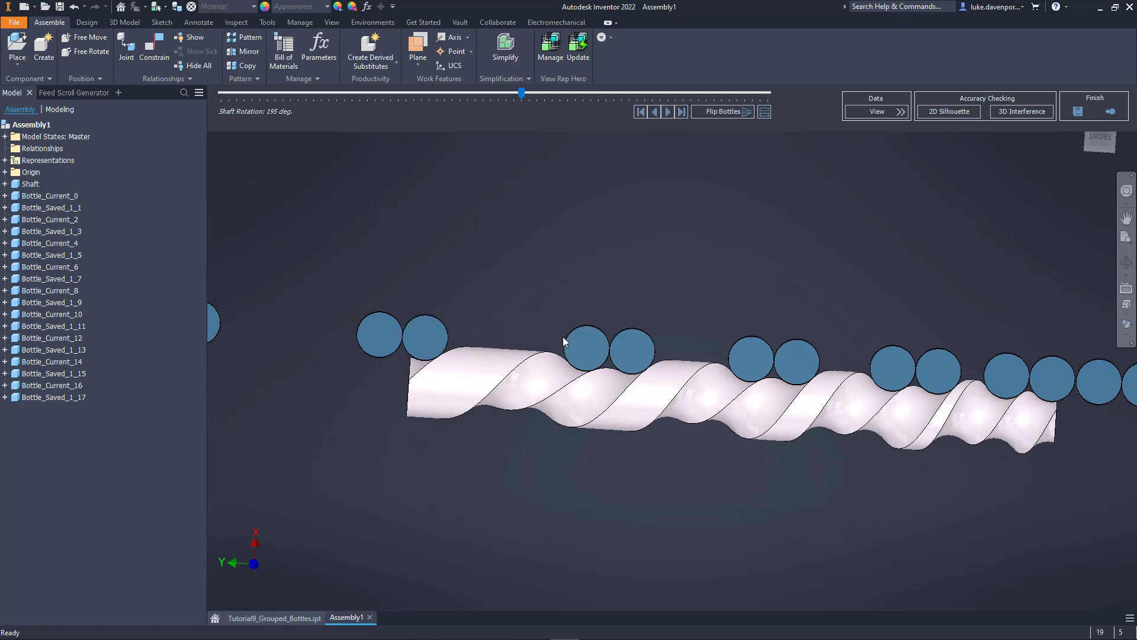
{"action": "middle_click_drag", "start_coordinate": [467, 336], "coordinate": [802, 347], "text": "shift"}
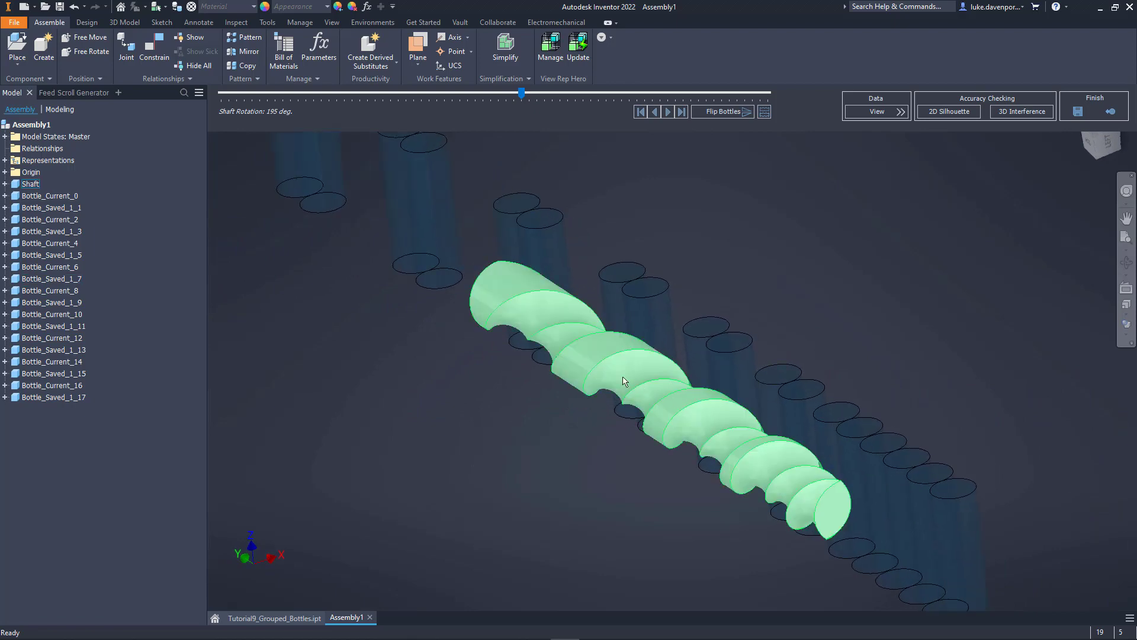
{"action": "middle_click_drag", "start_coordinate": [791, 288], "coordinate": [763, 266], "text": "shift"}
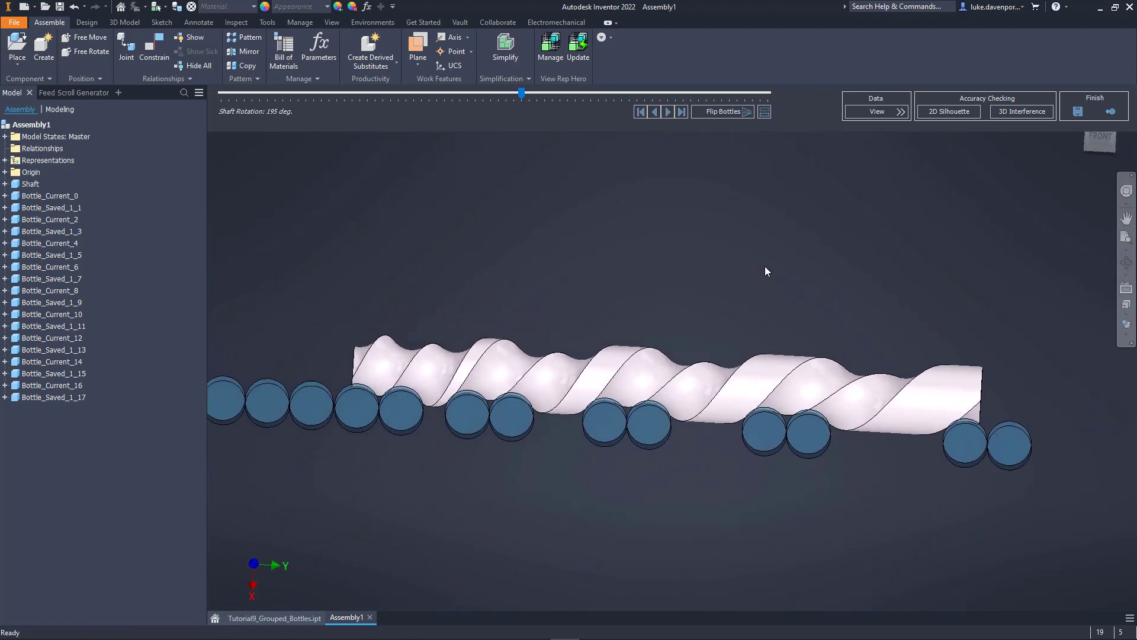
- Finish the bottle simulation and exit the feed scroll editing of Tutorial9_Grouped_Bottles.ipt
{"action": "left_click", "coordinate": [1111, 112]}
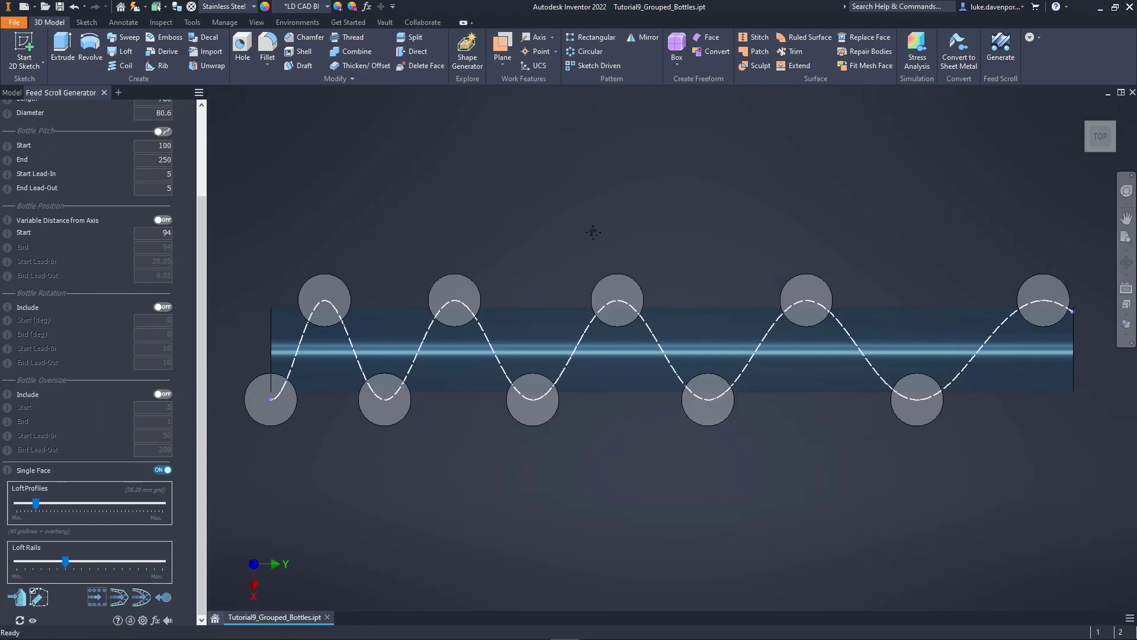
{"action": "left_click", "coordinate": [163, 597]}
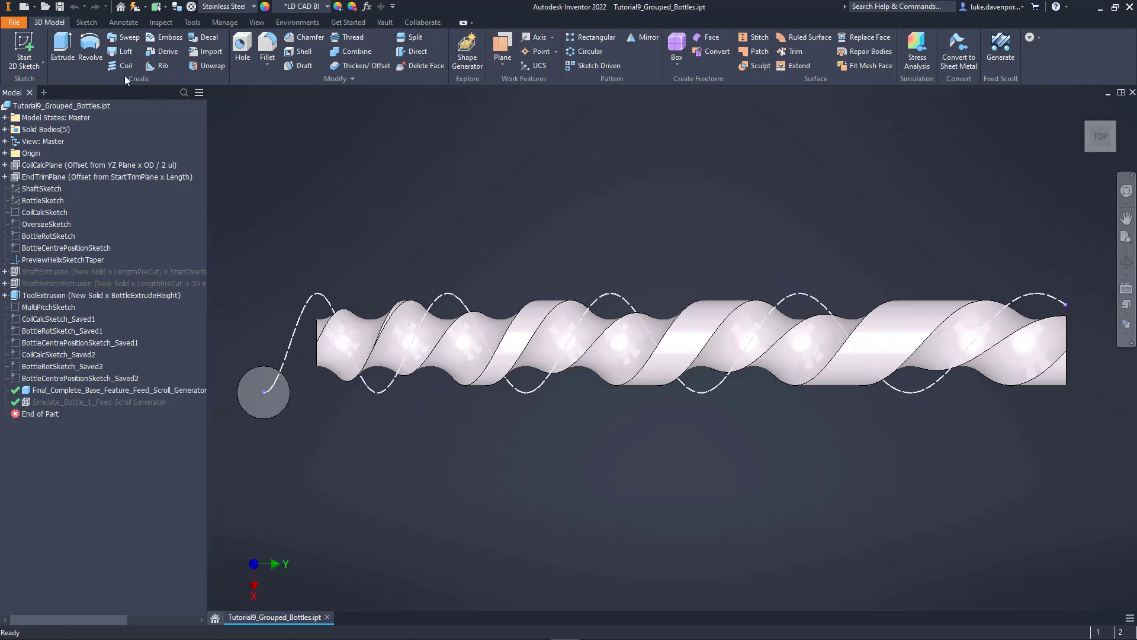
- Create a new part from the Standard.ipt template and start generating a feed scroll in it
{"action": "left_click", "coordinate": [24, 6]}
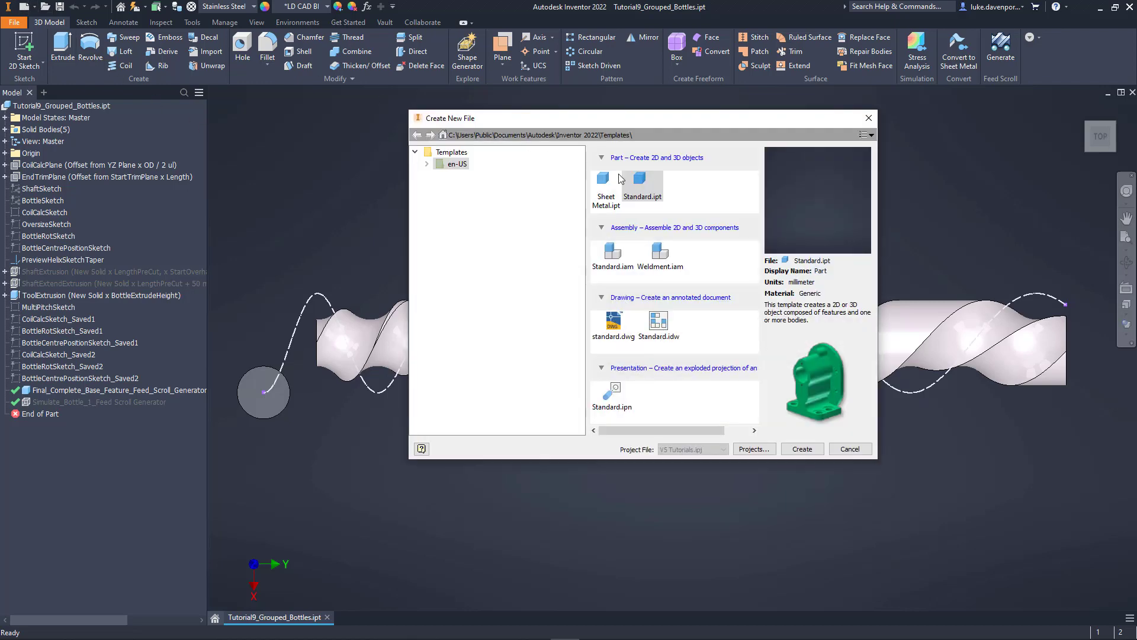
{"action": "double_click", "coordinate": [639, 179]}
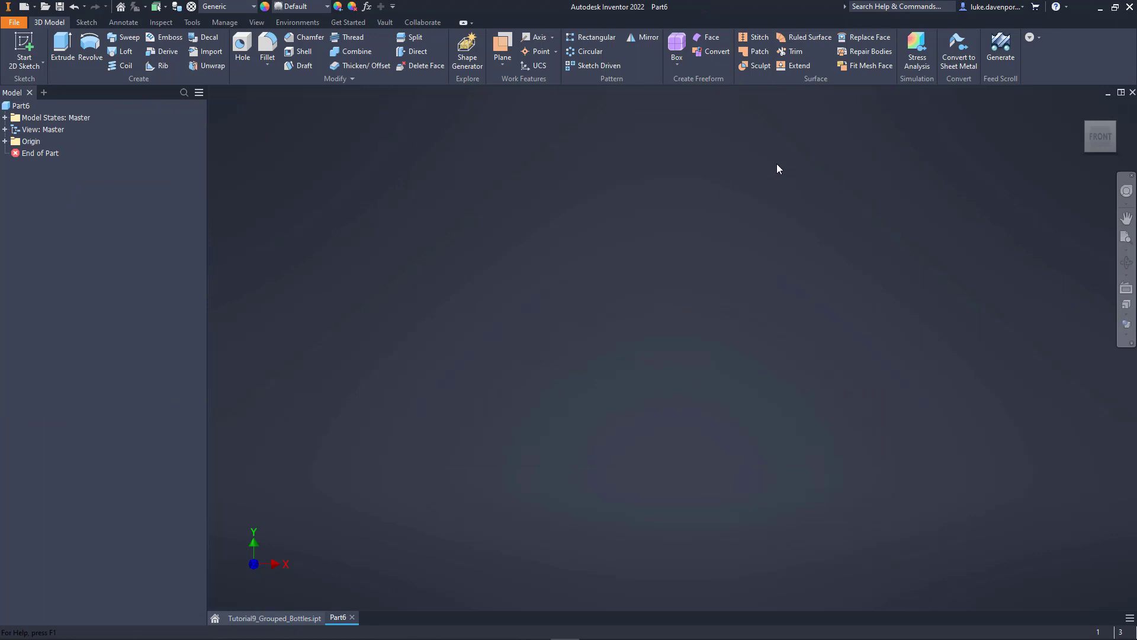
{"action": "left_click", "coordinate": [1001, 47]}
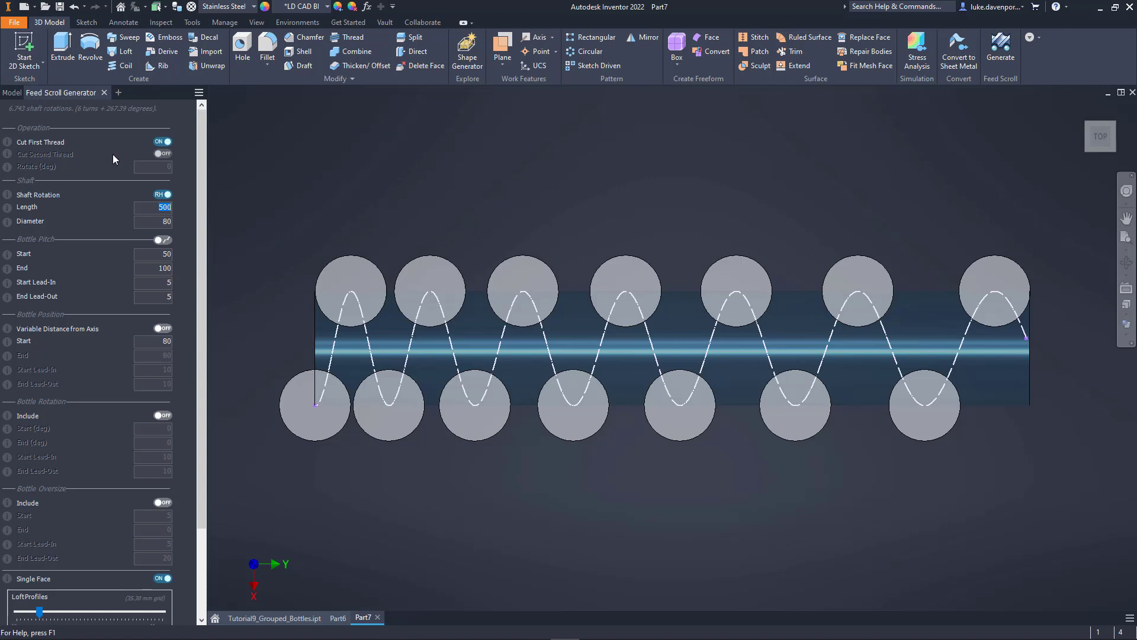
- Set the shaft rotation to left-hand (LH), its length to 700 mm and its diameter to 85 mm
{"action": "left_click", "coordinate": [163, 195]}
{"action": "type", "text": "700"}
{"action": "left_click", "coordinate": [163, 222]}
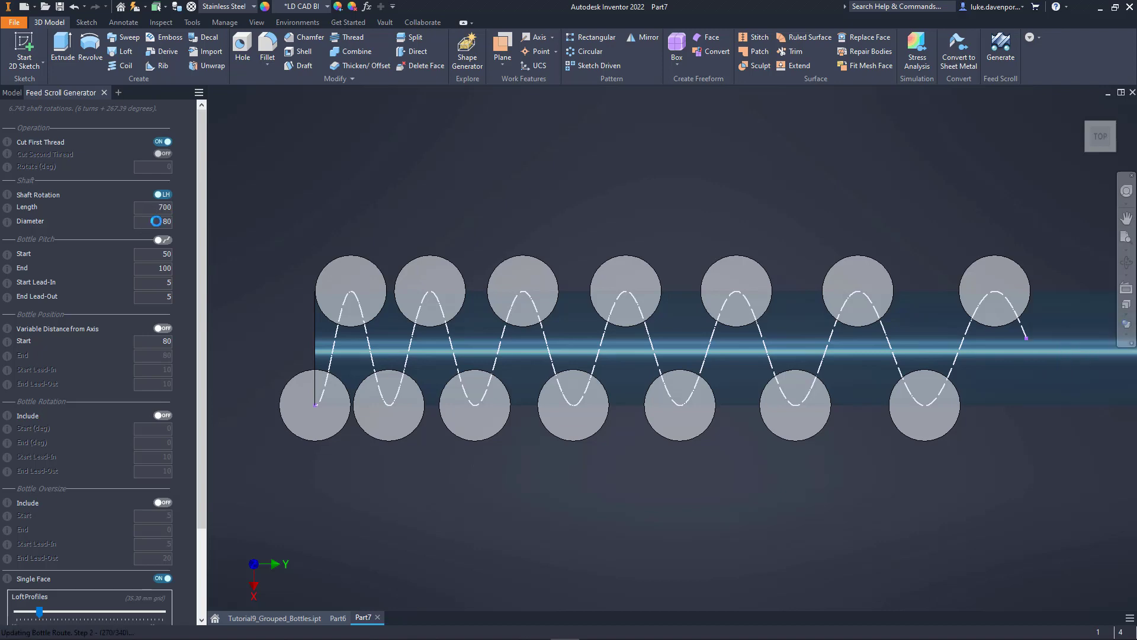
{"action": "double_click", "coordinate": [162, 222]}
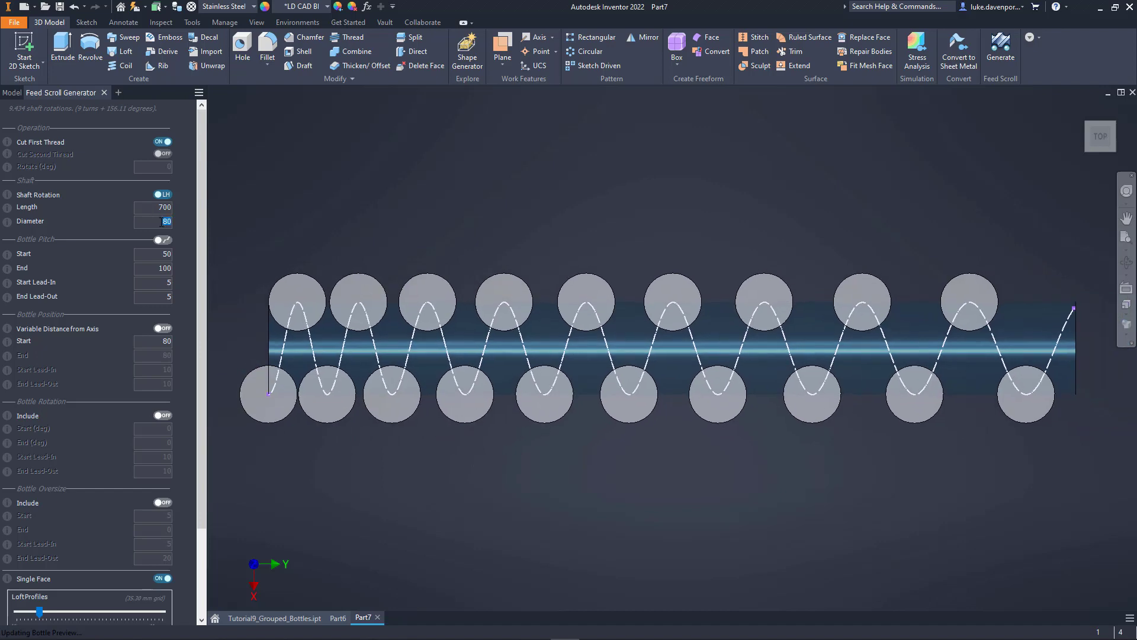
{"action": "type", "text": "8"}
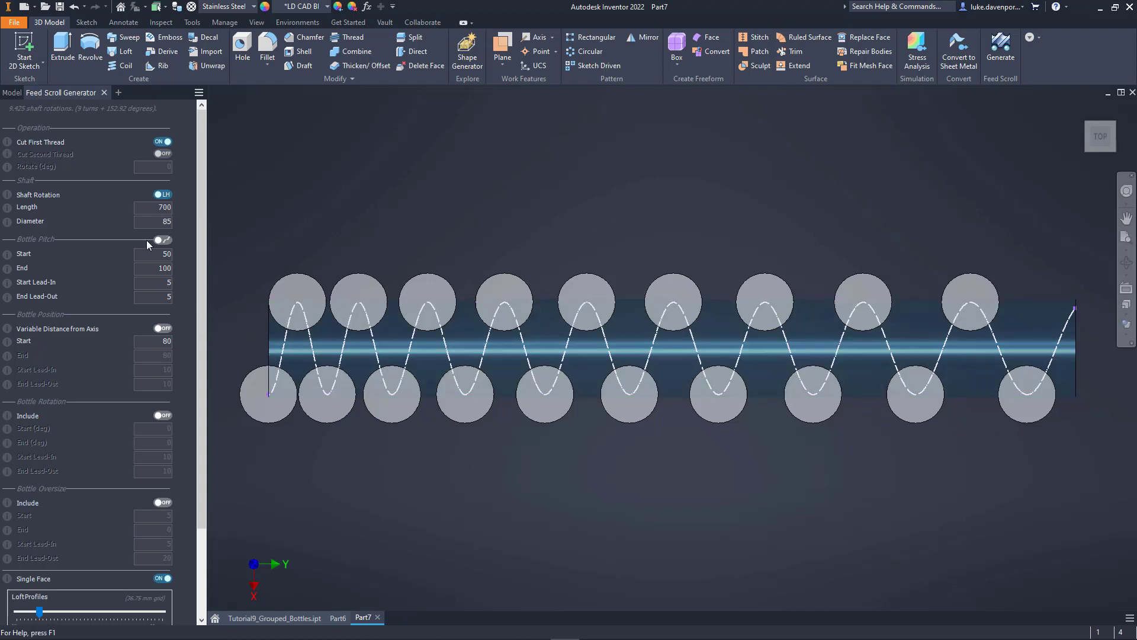
- Edit the bottle sketch to set the bottle circle's diameter to 52 mm and finish the sketch
{"action": "left_click_drag", "start_coordinate": [201, 249], "coordinate": [204, 353]}
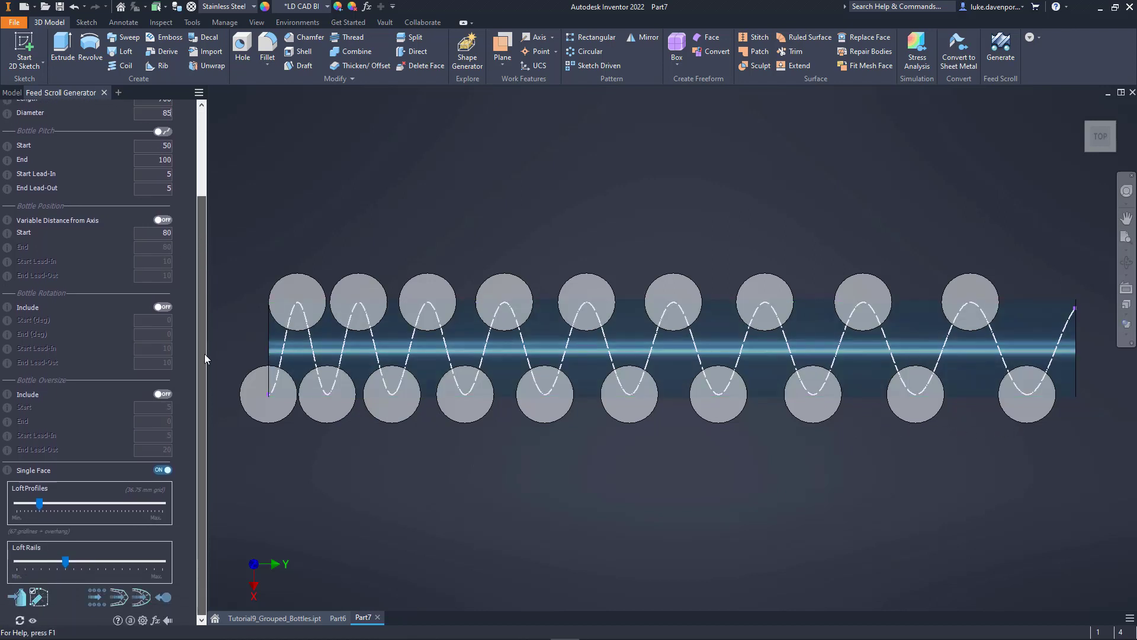
{"action": "left_click", "coordinate": [37, 599]}
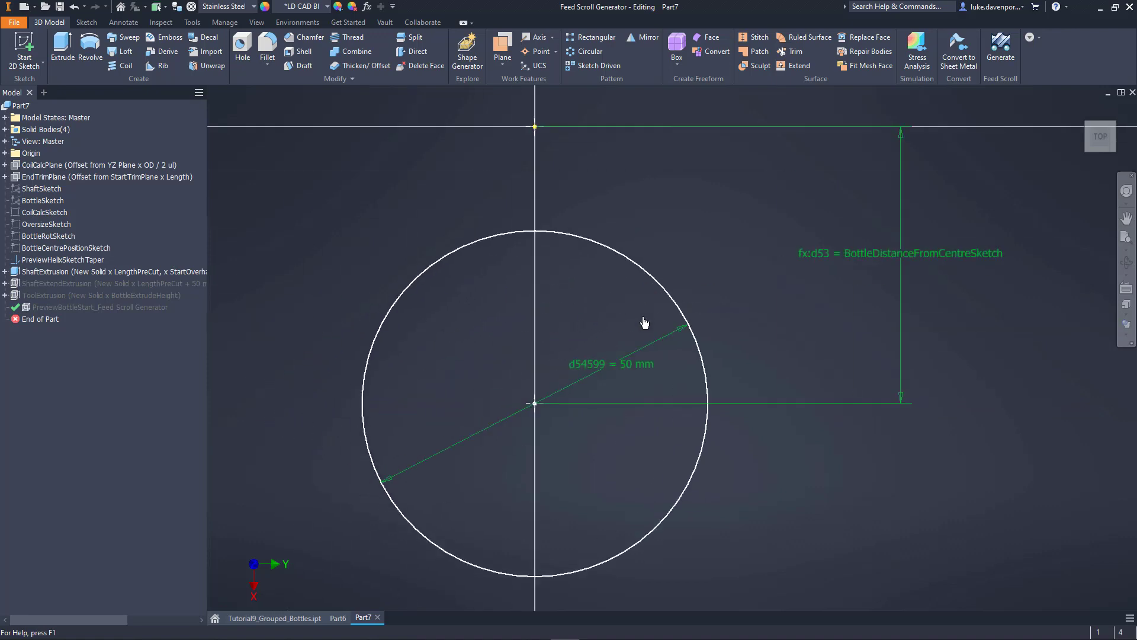
{"action": "double_click", "coordinate": [649, 365]}
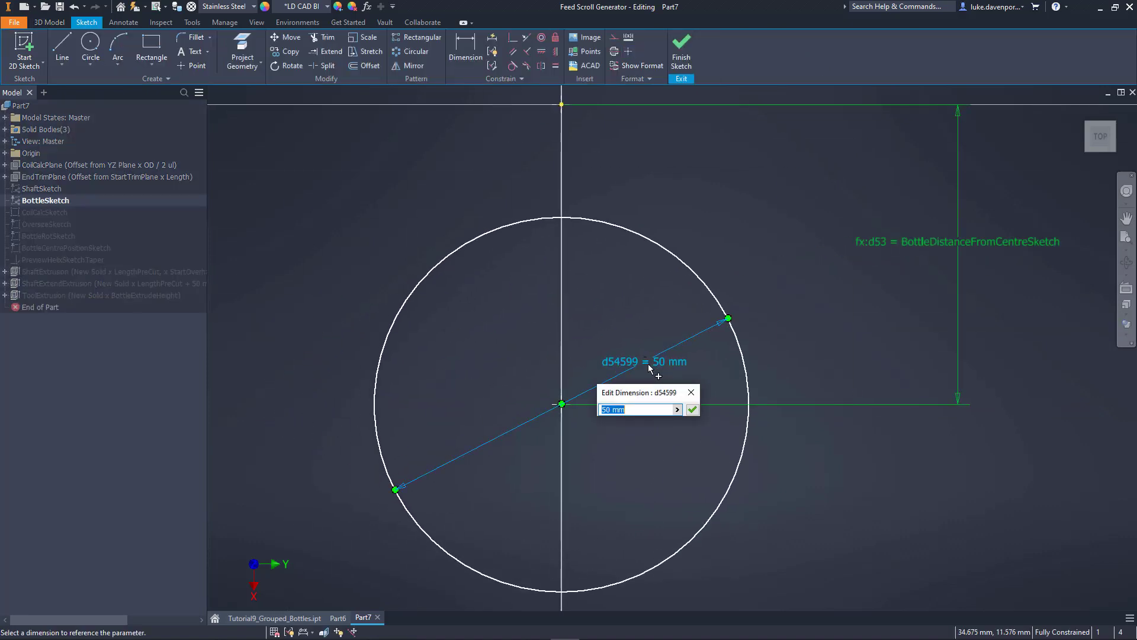
{"action": "type", "text": "52"}
{"action": "key", "text": "Return"}
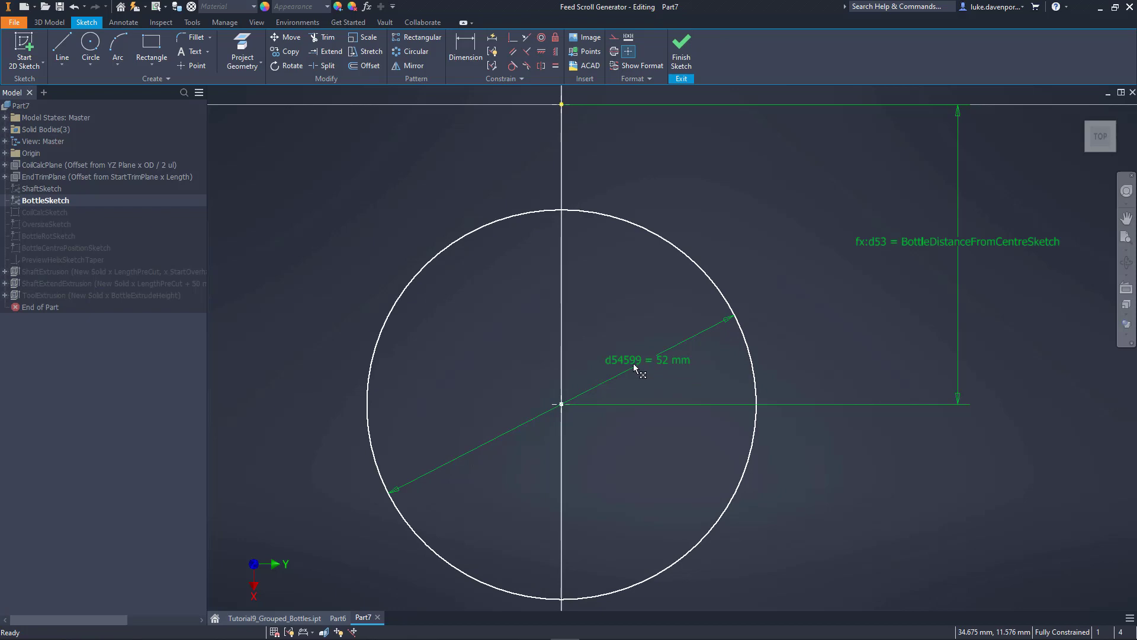
{"action": "left_click", "coordinate": [685, 58]}
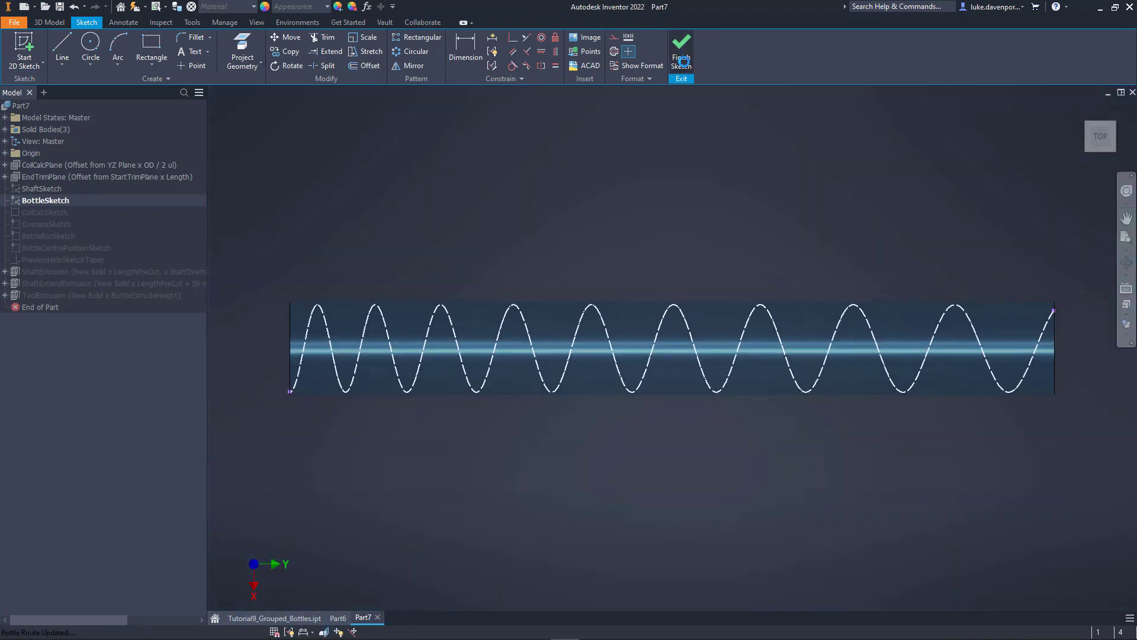
{"action": "left_click", "coordinate": [685, 61]}
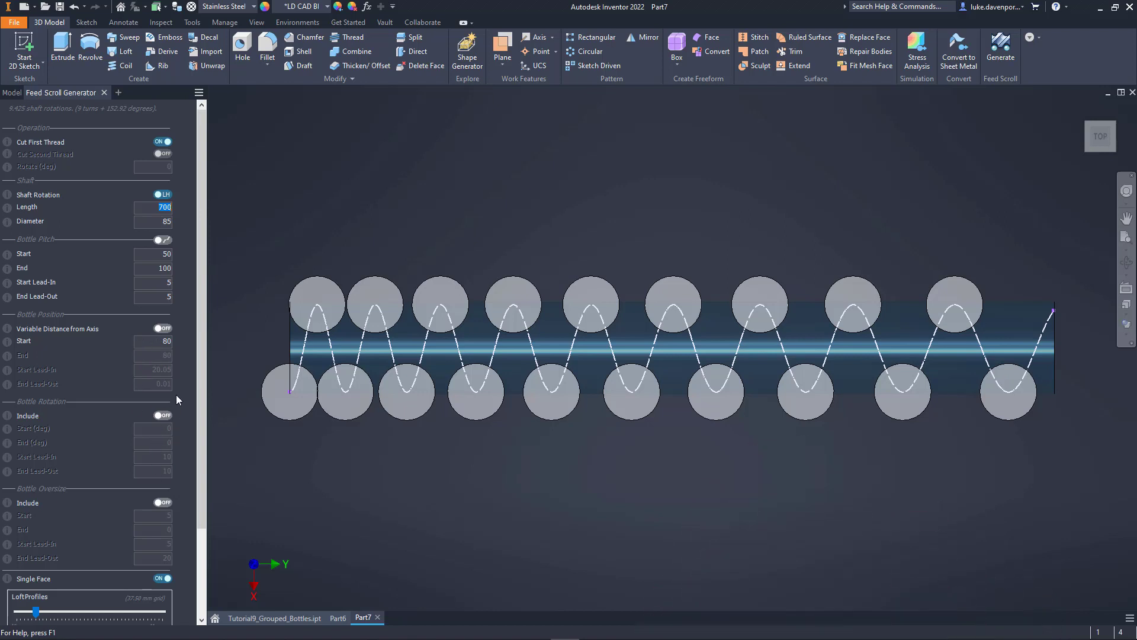
- Try a bottle pitch of 52 mm at the start of the shaft
{"action": "left_click", "coordinate": [159, 256]}
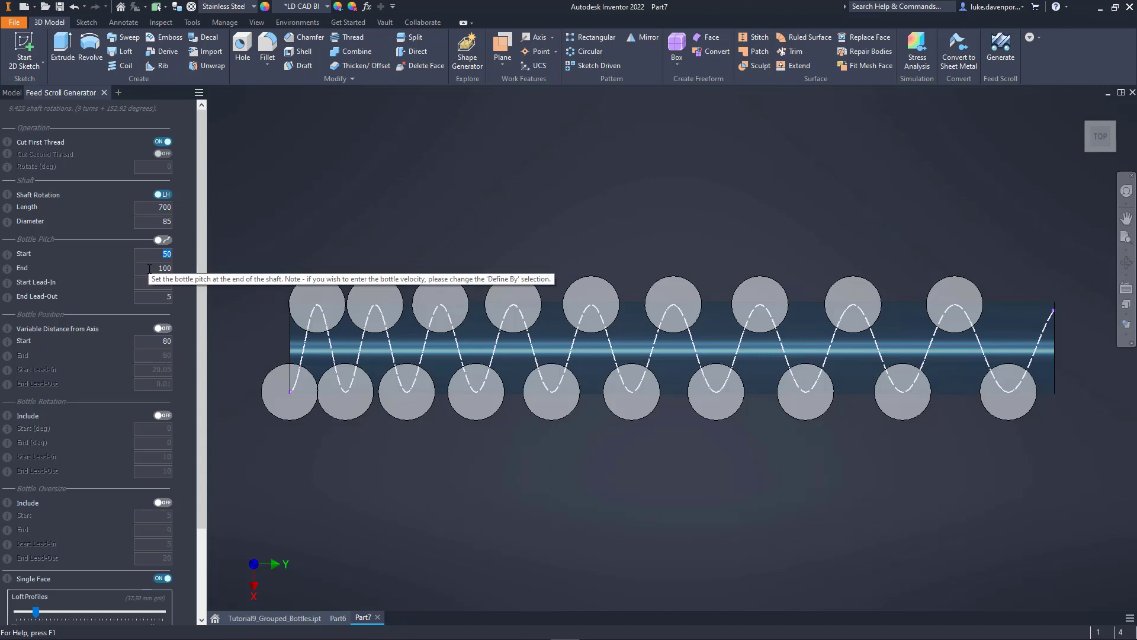
{"action": "type", "text": "52"}
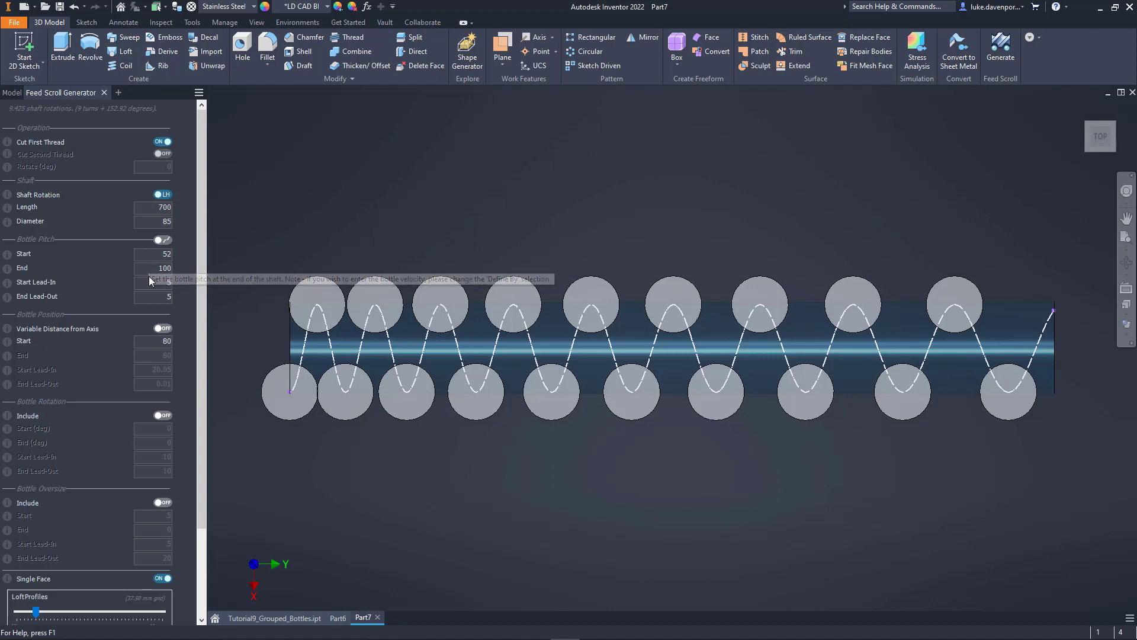
{"action": "left_click", "coordinate": [159, 268]}
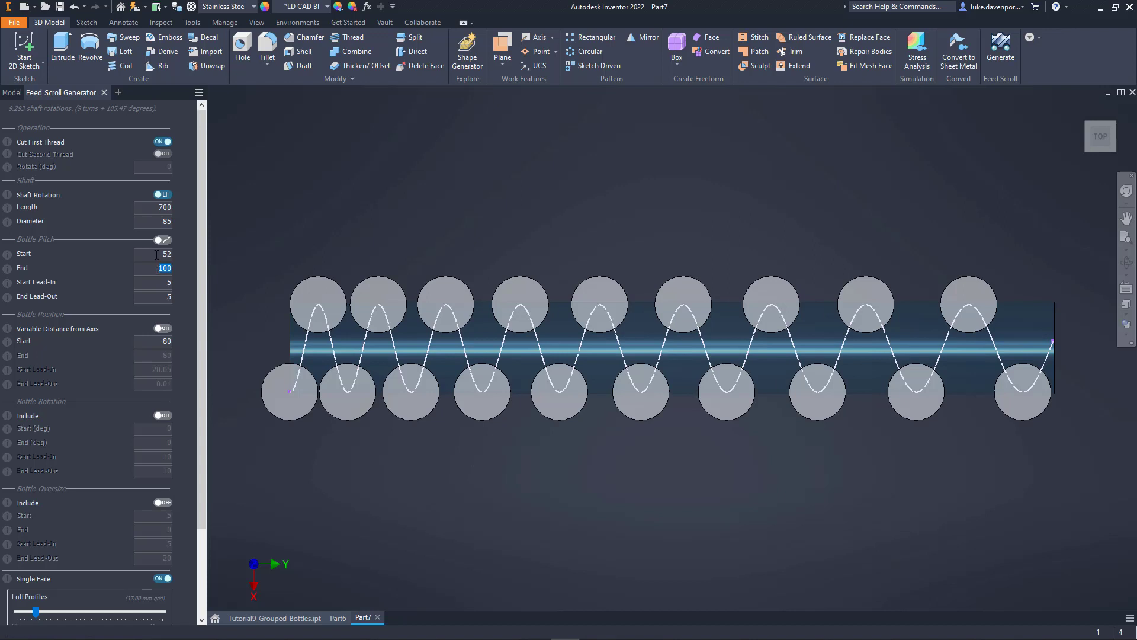
- Set the bottle pitch to 104 mm at the start of the shaft and 184 mm at the end
{"action": "left_click", "coordinate": [156, 255]}
{"action": "type", "text": "104"}
{"action": "key", "text": "Return"}
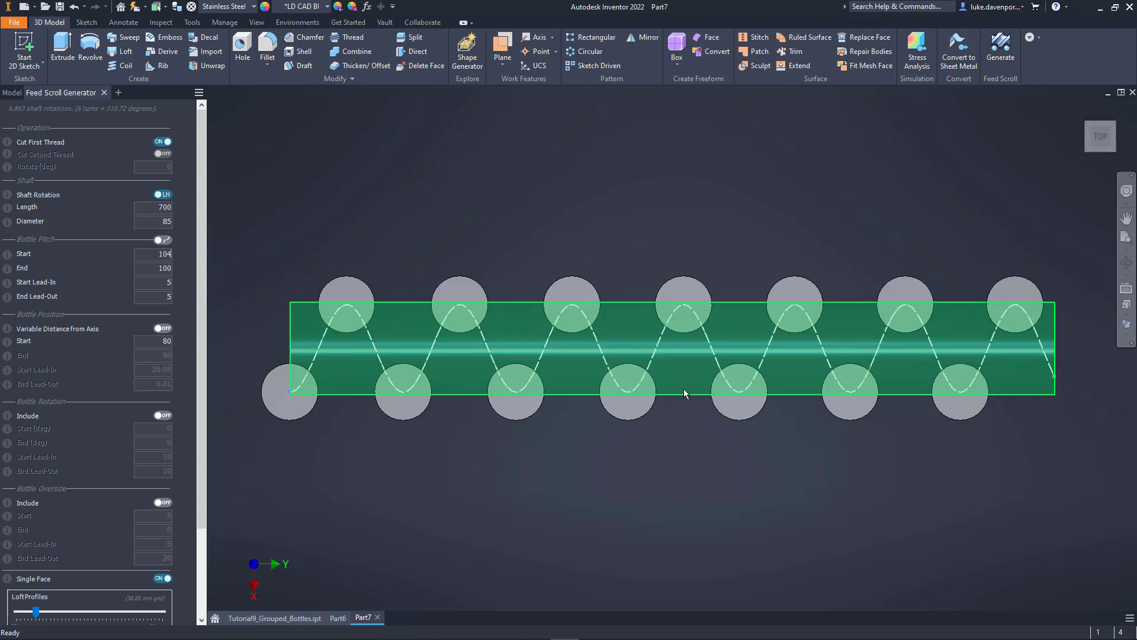
{"action": "left_click_drag", "start_coordinate": [156, 255], "coordinate": [188, 268]}
{"action": "type", "text": "104"}
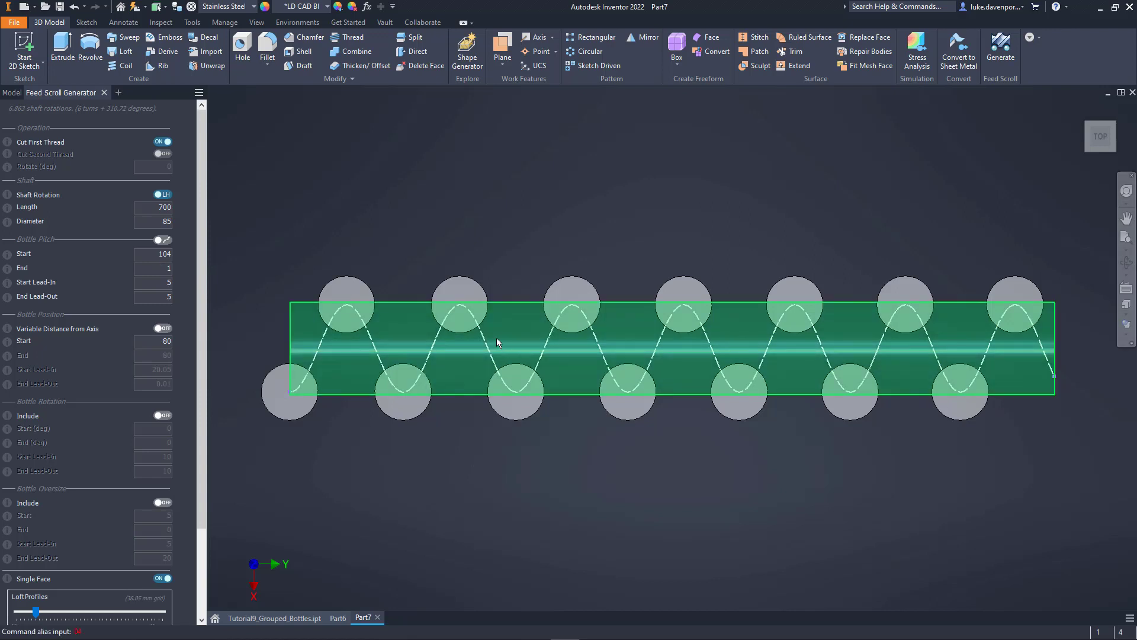
{"action": "left_click", "coordinate": [157, 268]}
{"action": "type", "text": "104"}
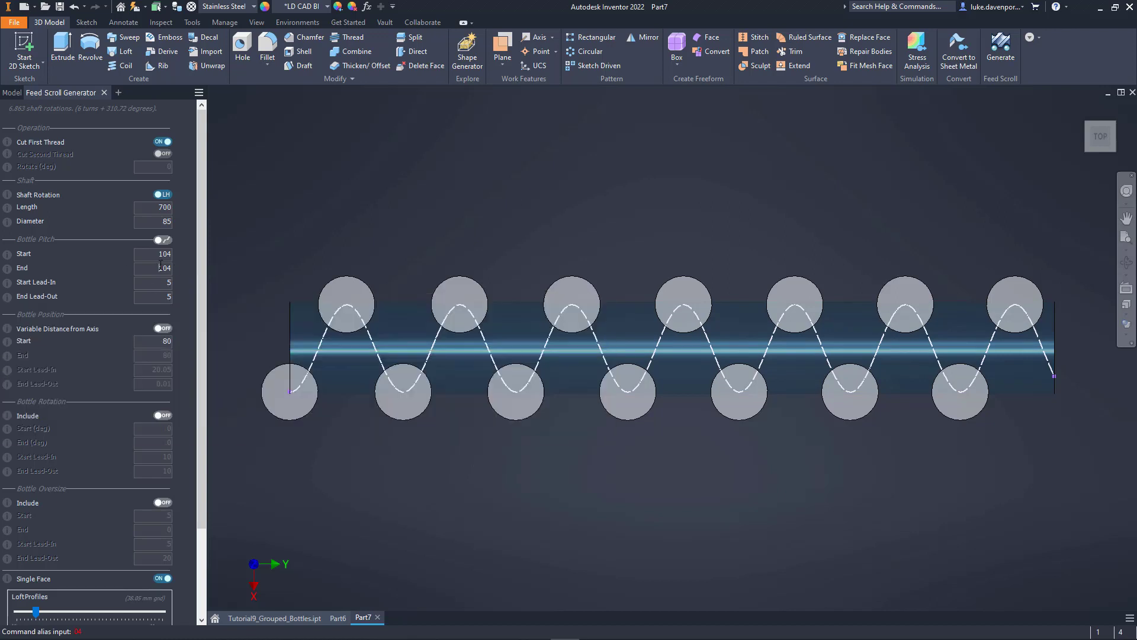
{"action": "left_click_drag", "start_coordinate": [158, 268], "coordinate": [177, 269]}
{"action": "key", "text": "Return"}
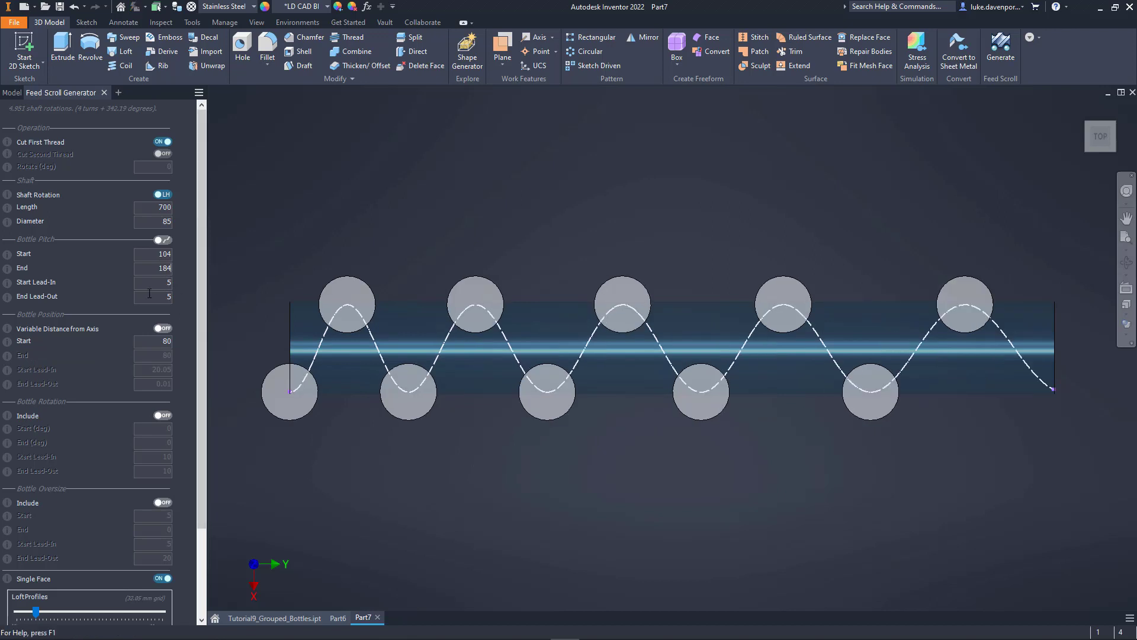
- Set the bottle pitch's start lead-in to 104 mm and its end lead-out to 184 mm
{"action": "left_click_drag", "start_coordinate": [160, 283], "coordinate": [182, 286]}
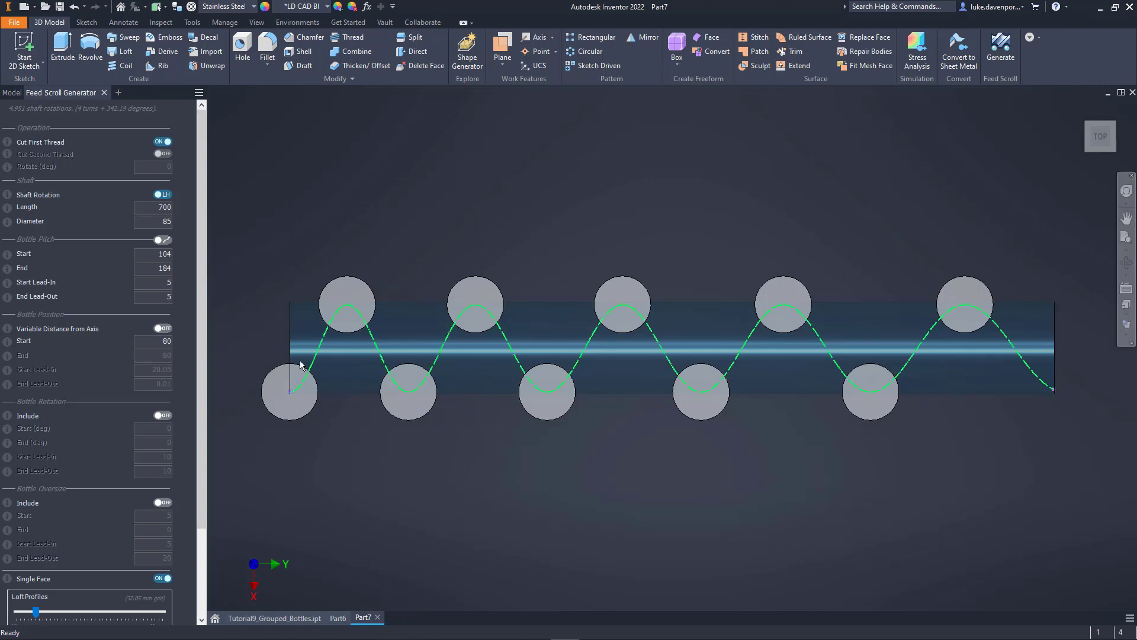
{"action": "double_click", "coordinate": [165, 283]}
{"action": "type", "text": "10"}
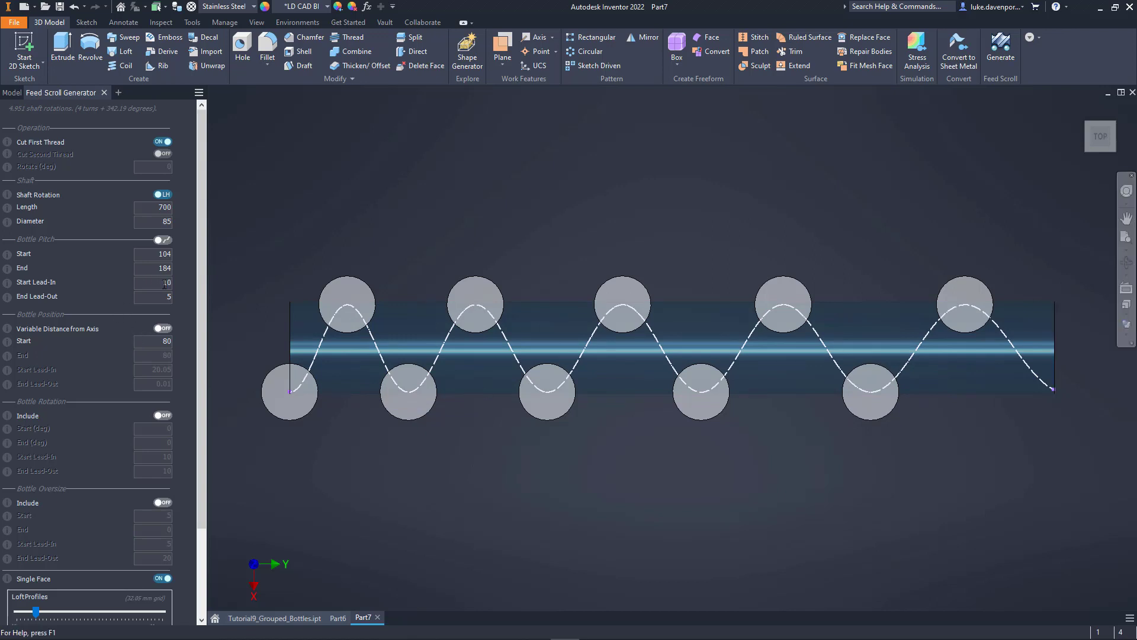
{"action": "type", "text": "4"}
{"action": "key", "text": "Tab"}
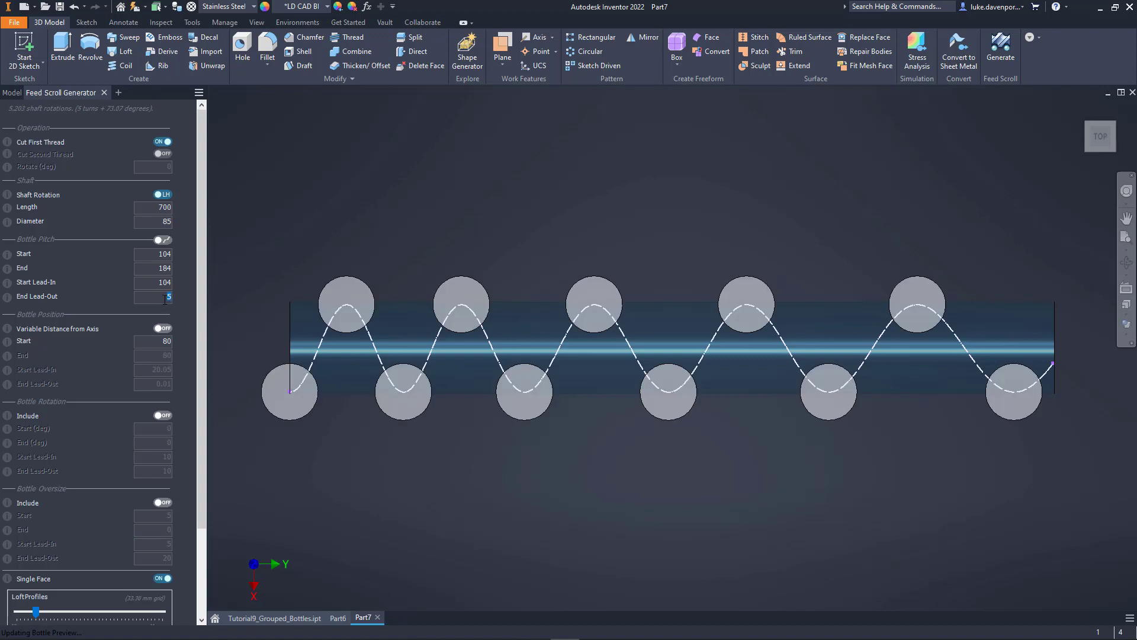
{"action": "type", "text": "104"}
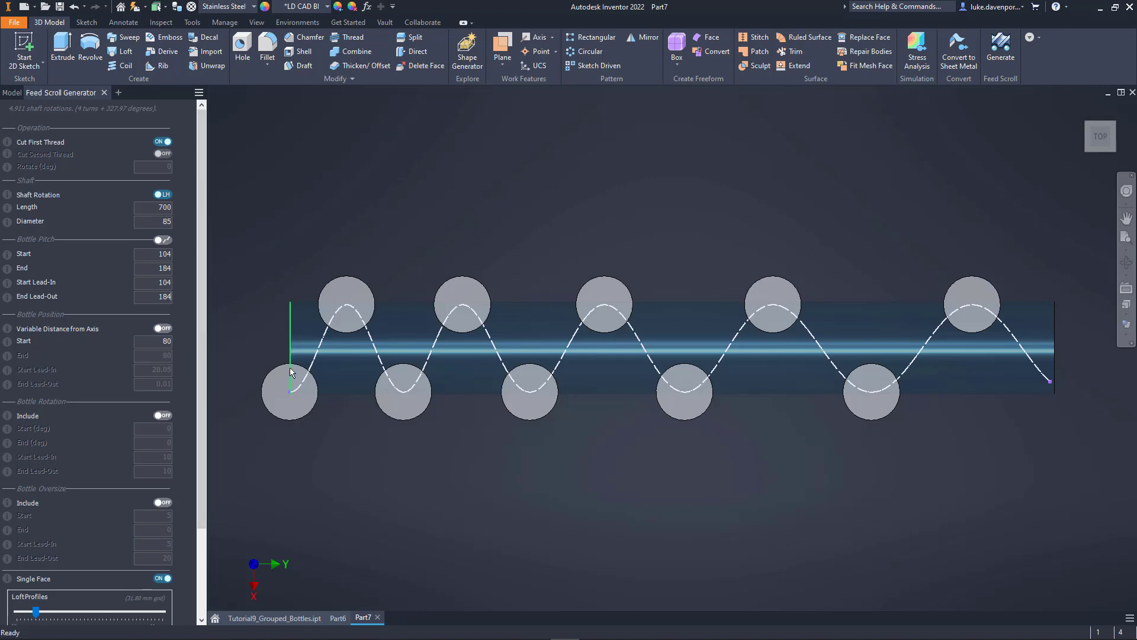
- Set the bottle's starting distance from the shaft axis to 95 mm
{"action": "left_click", "coordinate": [165, 342]}
{"action": "type", "text": "95"}
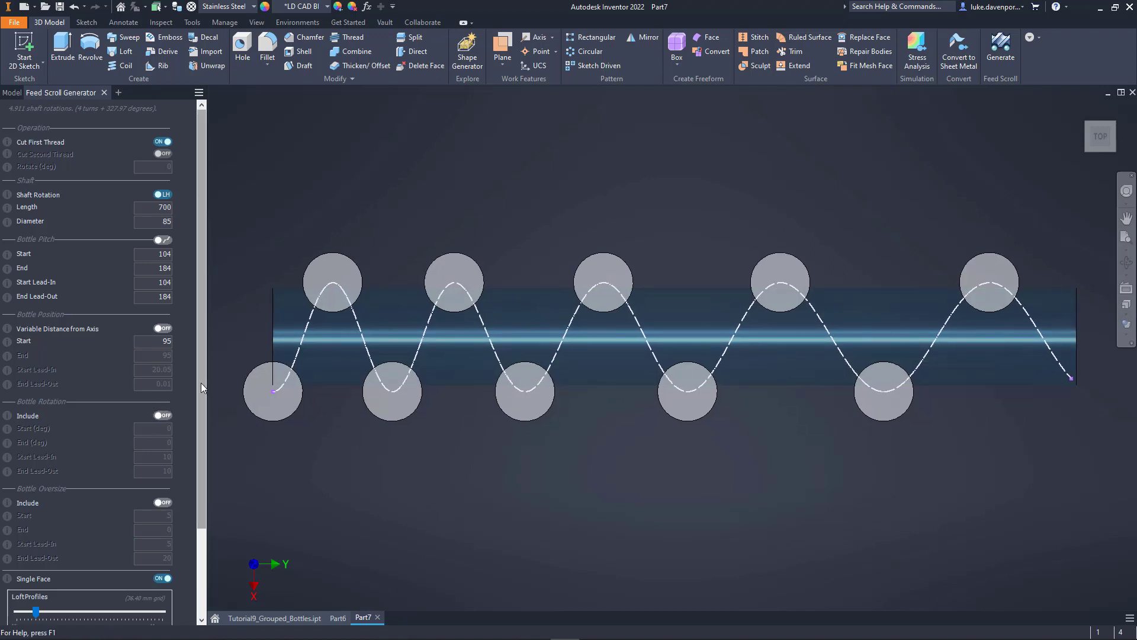
{"action": "left_click_drag", "start_coordinate": [201, 382], "coordinate": [201, 489]}
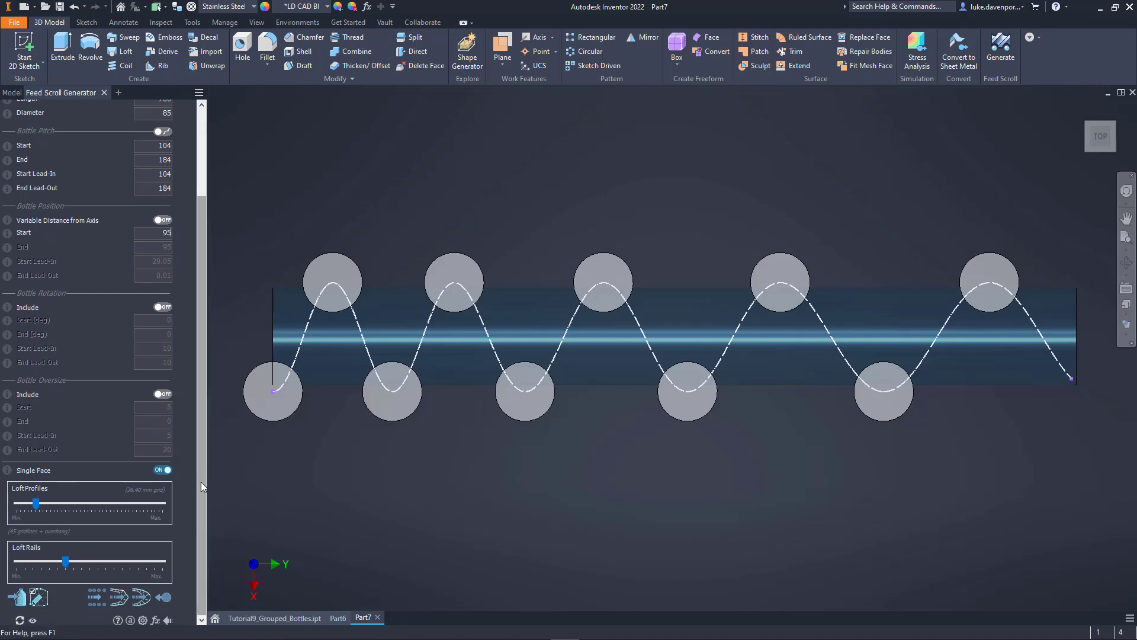
- Lower the number of loft profiles to near the minimum and the loft rails to the minimum
{"action": "left_click", "coordinate": [22, 508]}
{"action": "left_click_drag", "start_coordinate": [22, 509], "coordinate": [23, 512]}
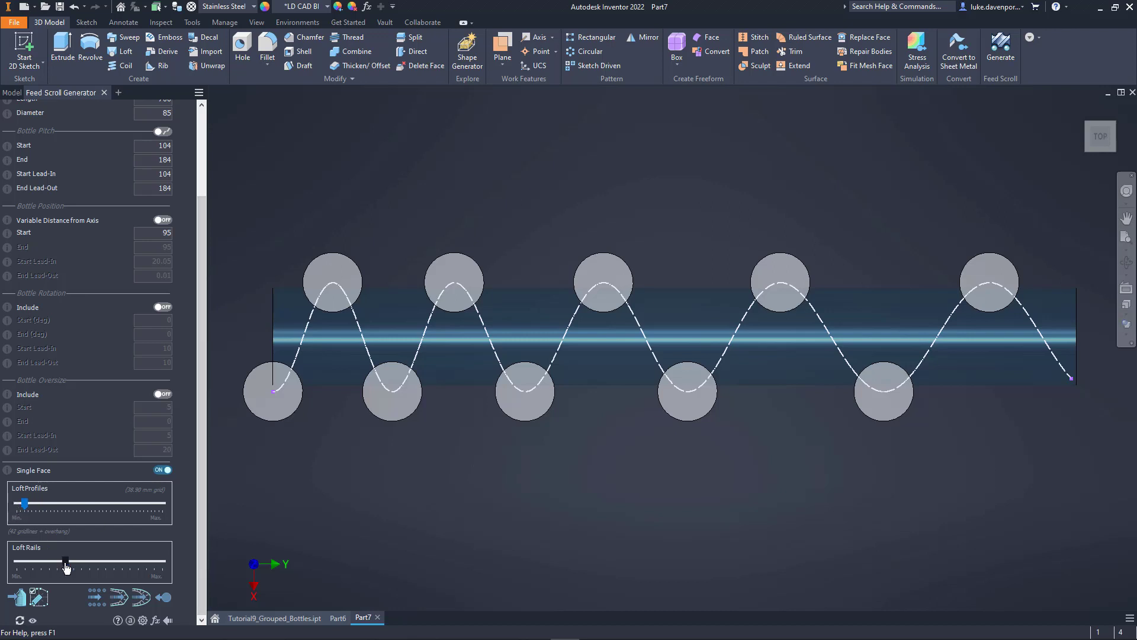
{"action": "left_click_drag", "start_coordinate": [65, 561], "coordinate": [17, 562]}
{"action": "mouse_move", "coordinate": [30, 547]}
- Set the shaft length to 752 mm
{"action": "left_click_drag", "start_coordinate": [202, 583], "coordinate": [205, 456]}
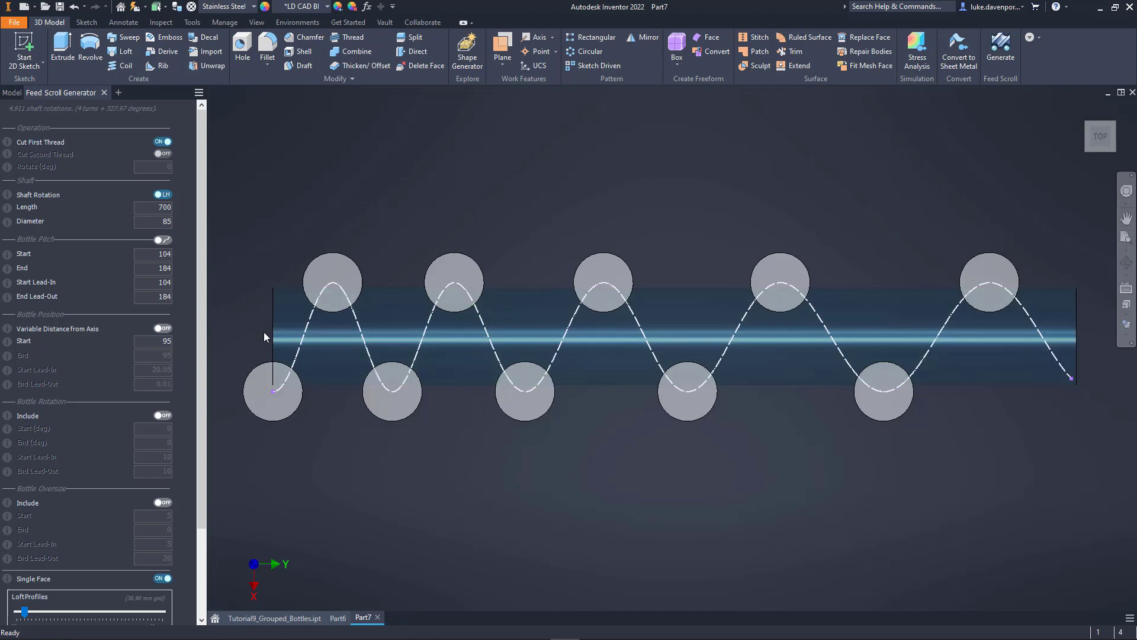
{"action": "mouse_move", "coordinate": [353, 336]}
{"action": "scroll", "coordinate": [154, 207], "scroll_direction": "down", "scroll_amount": 1}
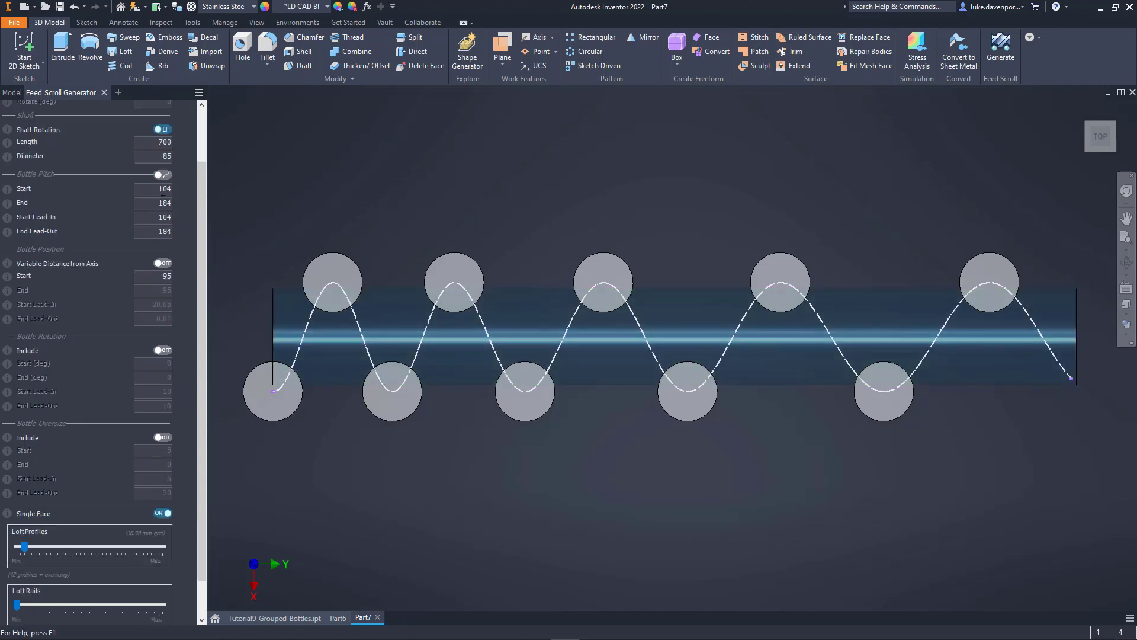
{"action": "double_click", "coordinate": [159, 142]}
{"action": "left_click", "coordinate": [155, 154]}
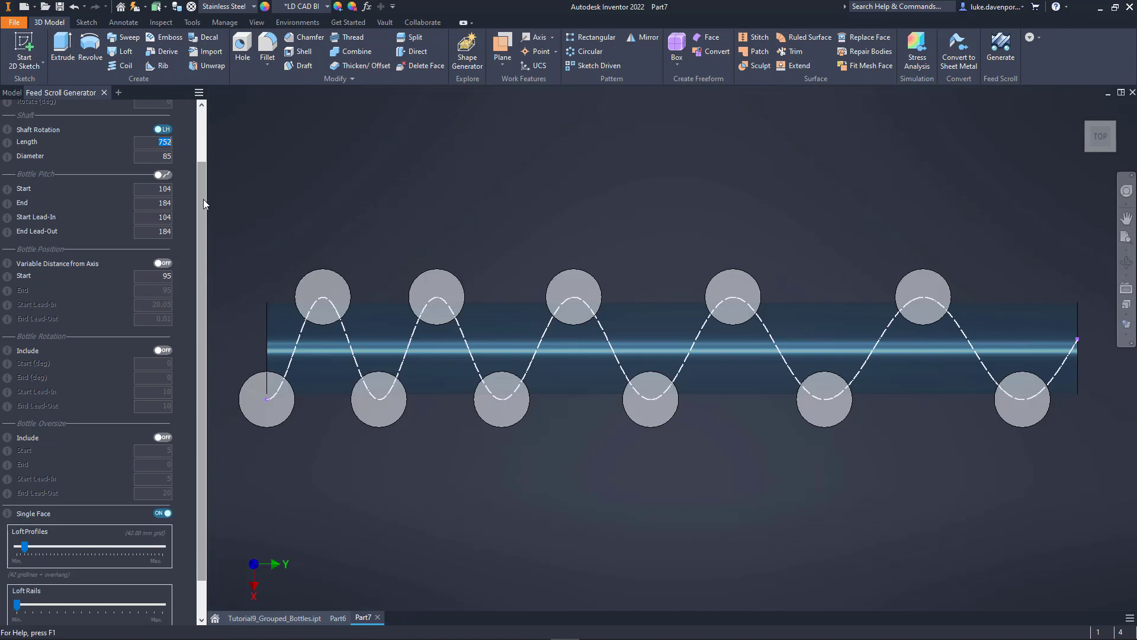
- Generate the feed scroll with its first thread cut, and choose to continue with another operation
{"action": "left_click_drag", "start_coordinate": [204, 199], "coordinate": [208, 234]}
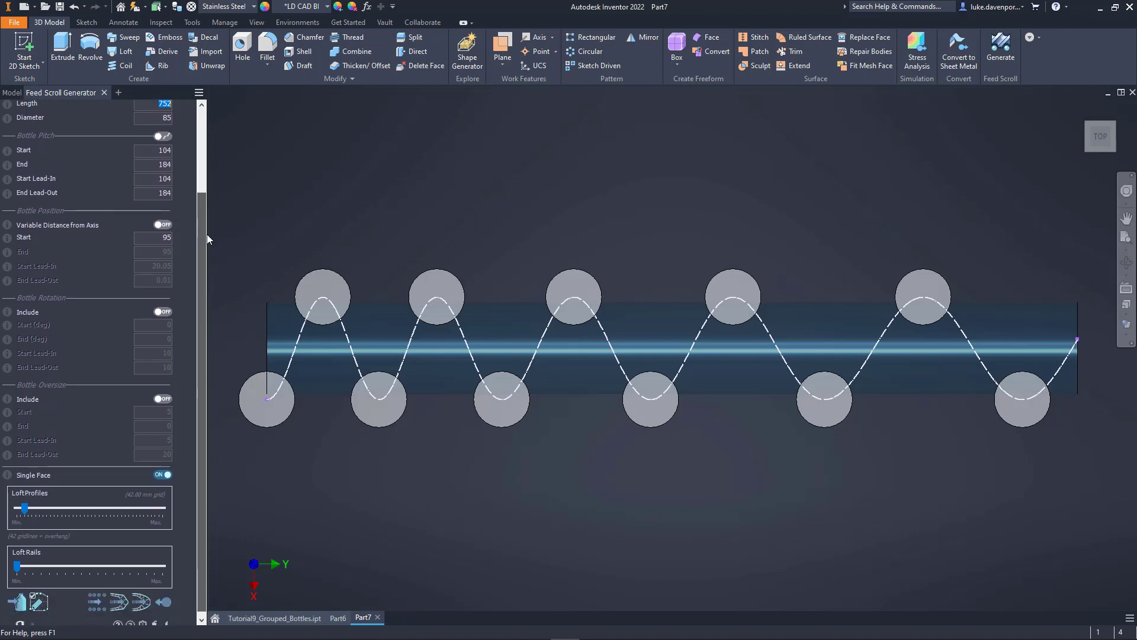
{"action": "left_click", "coordinate": [133, 601]}
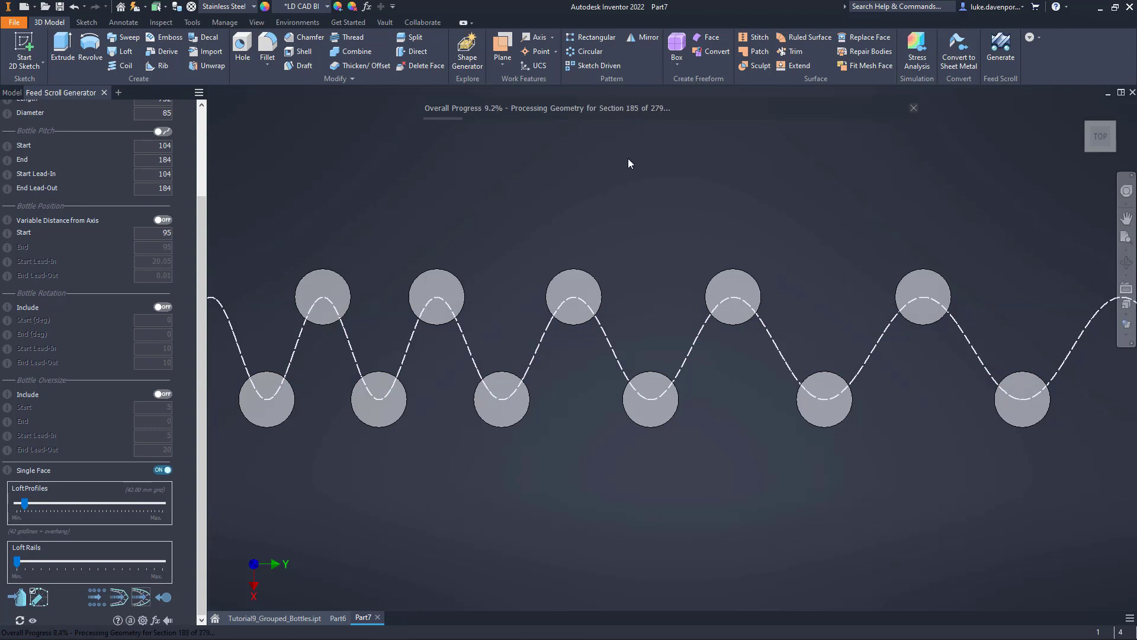
{"action": "left_click", "coordinate": [914, 109]}
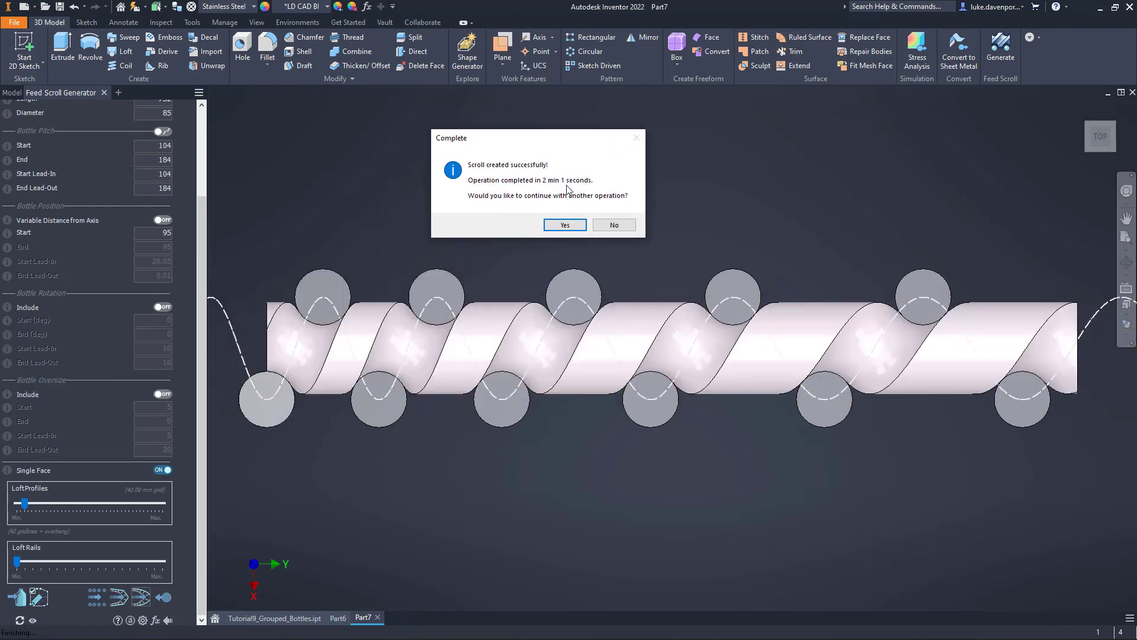
{"action": "left_click", "coordinate": [565, 226]}
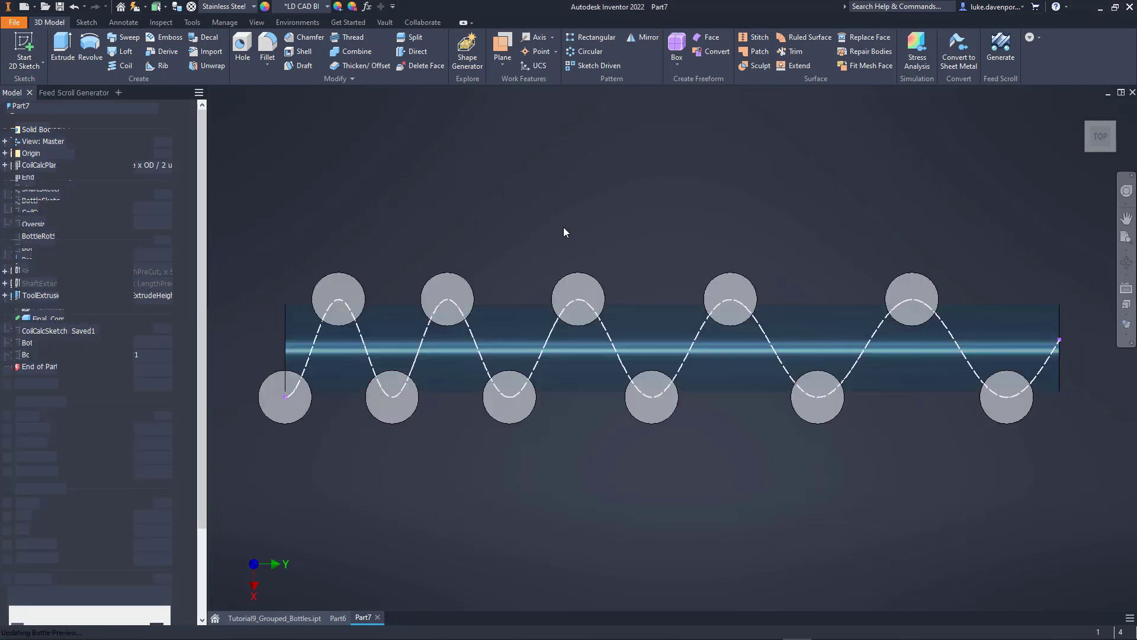
{"action": "middle_click_drag", "start_coordinate": [555, 229], "coordinate": [560, 222]}
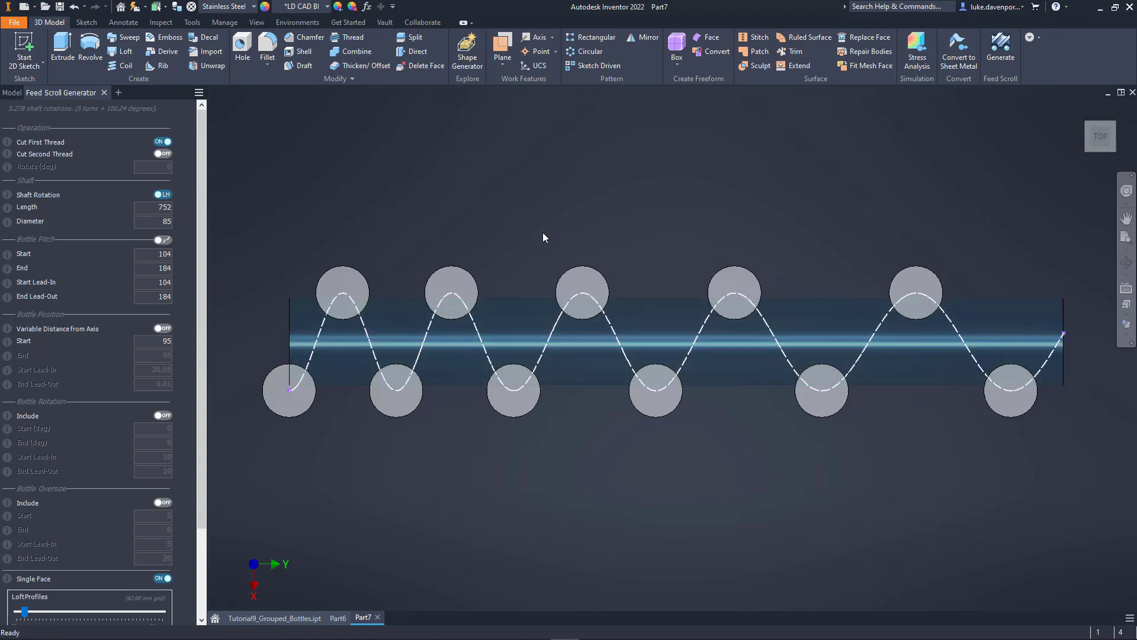
- Toggle between cutting the first and the second thread to compare their previews, finishing on the first thread
{"action": "left_click", "coordinate": [163, 154]}
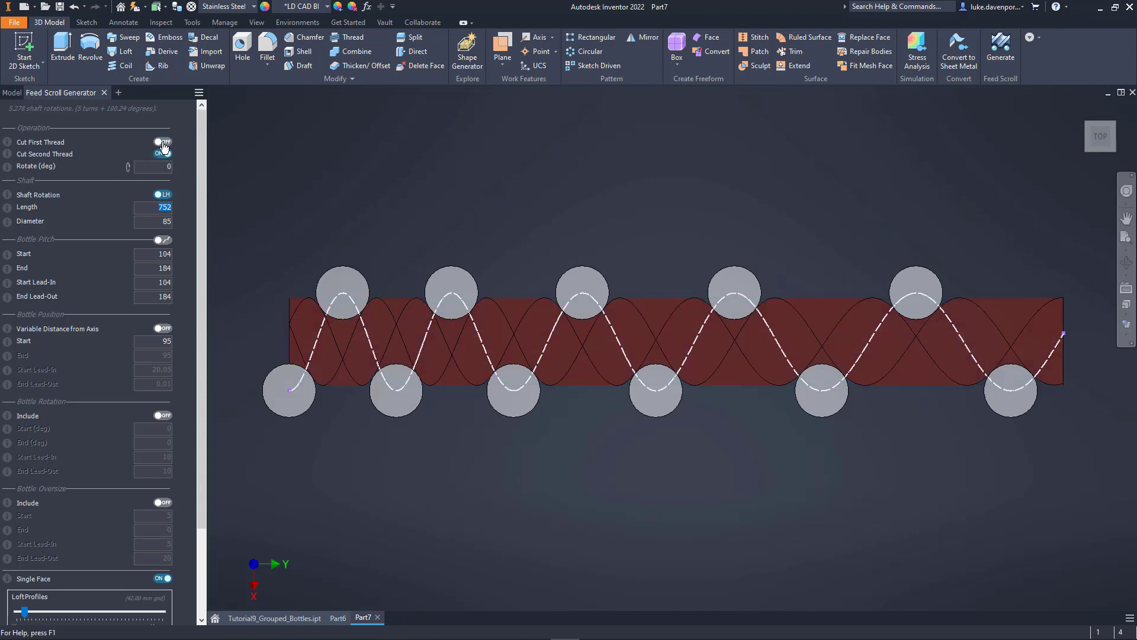
{"action": "left_click", "coordinate": [163, 143]}
{"action": "left_click", "coordinate": [164, 155]}
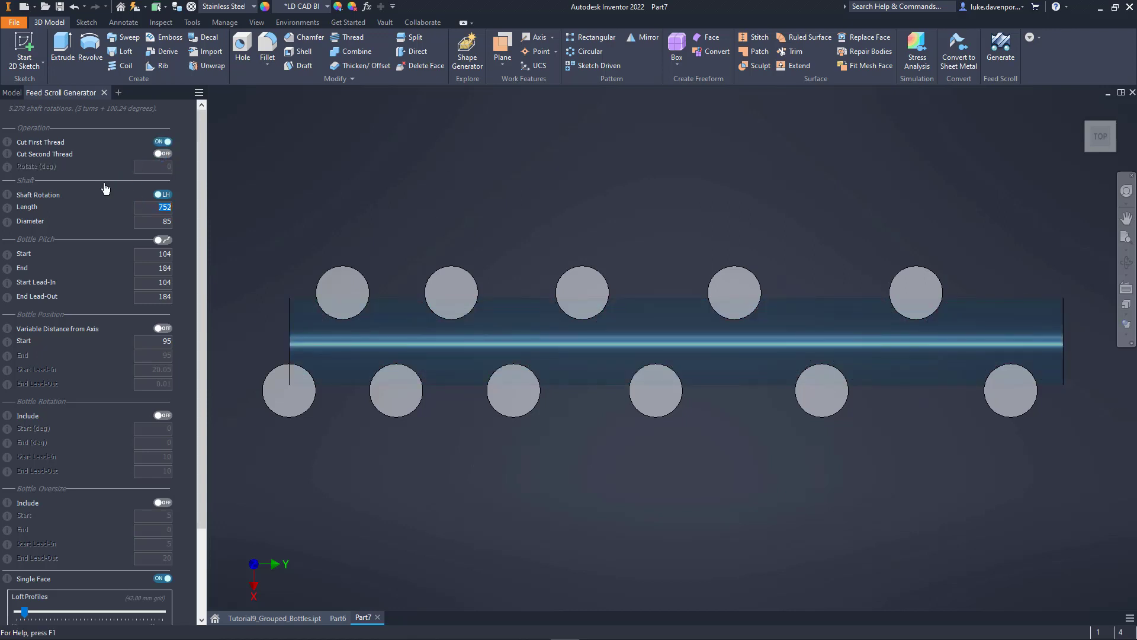
{"action": "left_click", "coordinate": [161, 154]}
{"action": "left_click", "coordinate": [162, 154]}
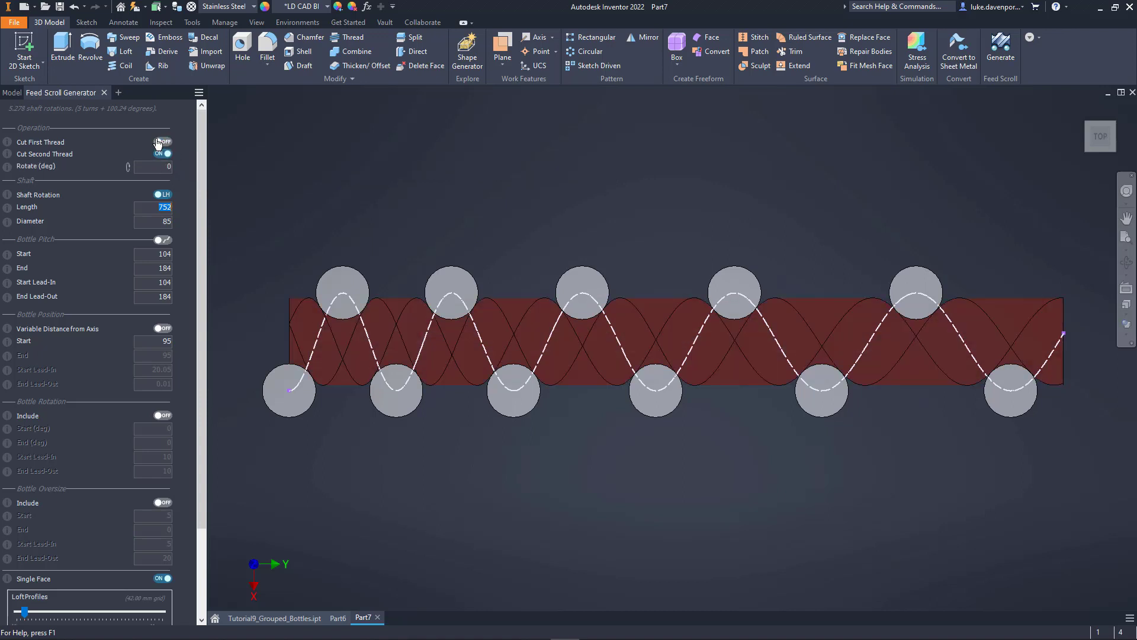
{"action": "left_click", "coordinate": [161, 143]}
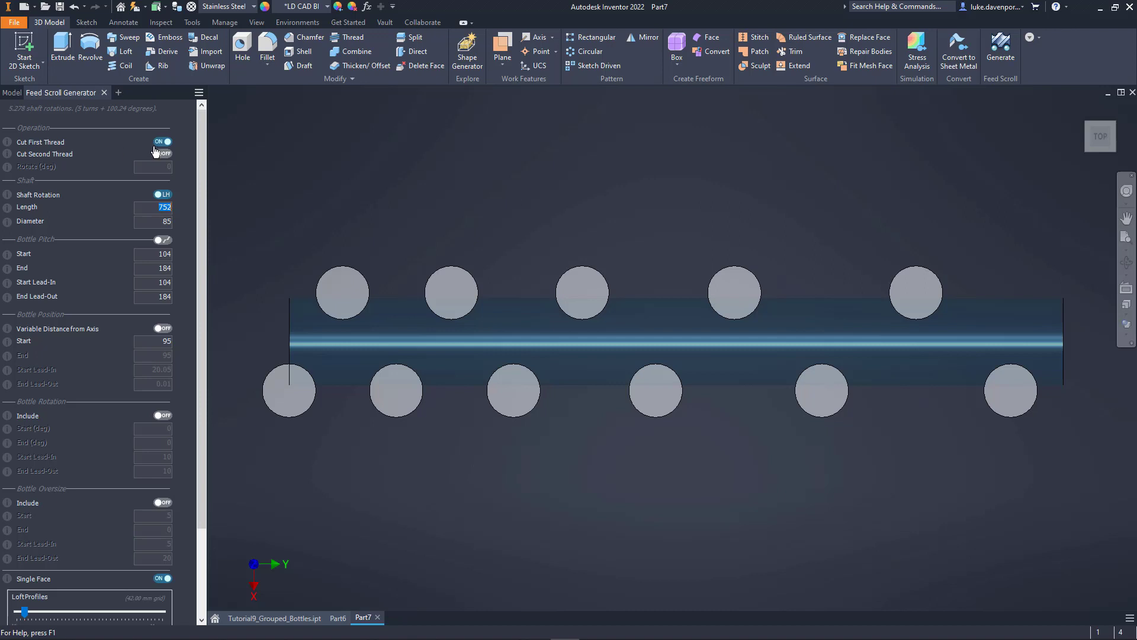
{"action": "left_click_drag", "start_coordinate": [202, 275], "coordinate": [204, 396]}
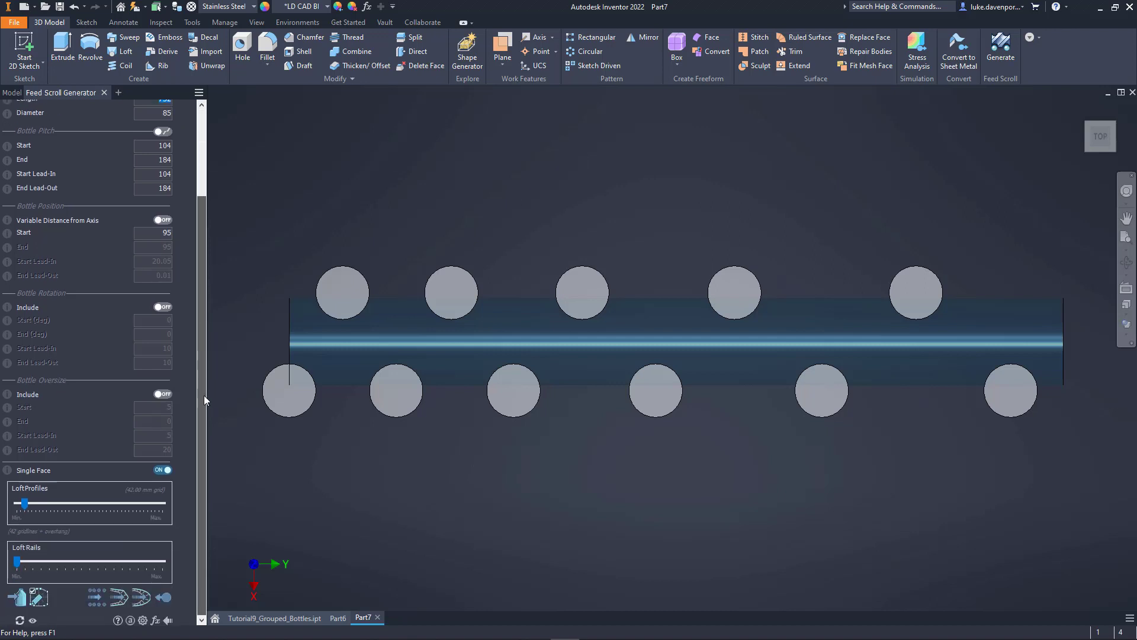
{"action": "left_click", "coordinate": [141, 597]}
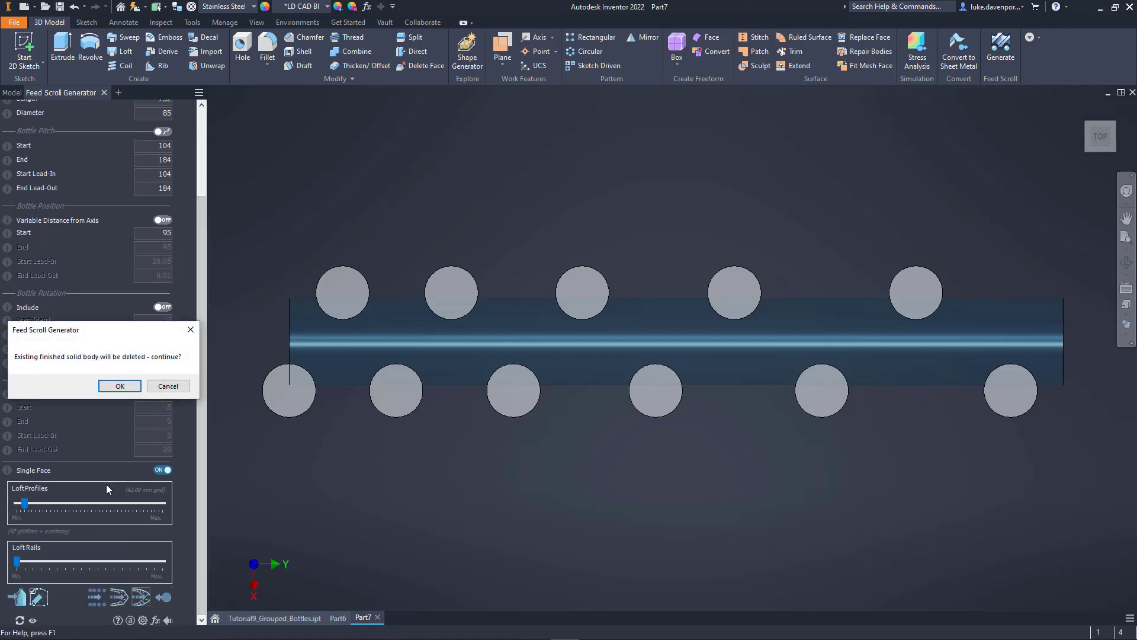
{"action": "left_click_drag", "start_coordinate": [85, 326], "coordinate": [508, 164]}
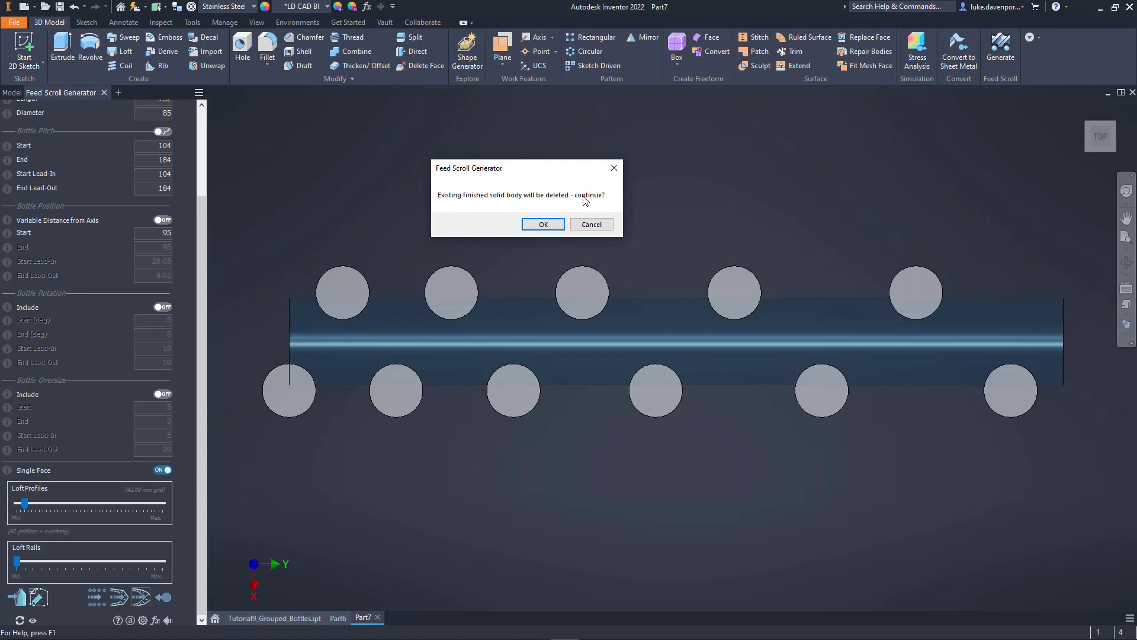
{"action": "left_click", "coordinate": [589, 224]}
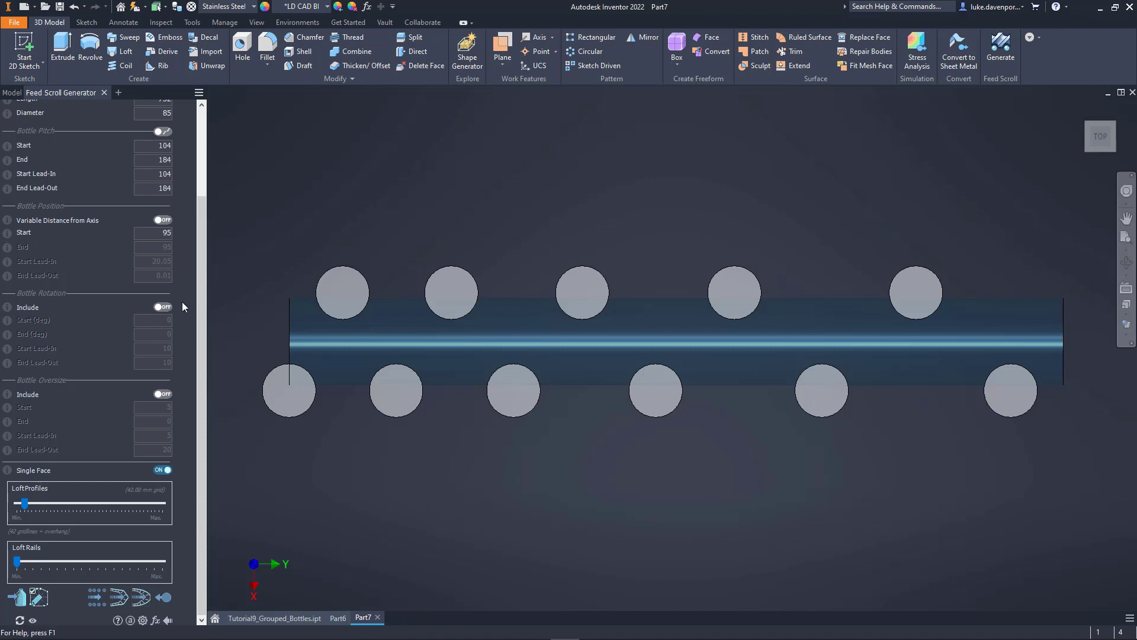
- Switch the operation to cutting a second thread into the existing scroll
{"action": "left_click_drag", "start_coordinate": [203, 301], "coordinate": [215, 211]}
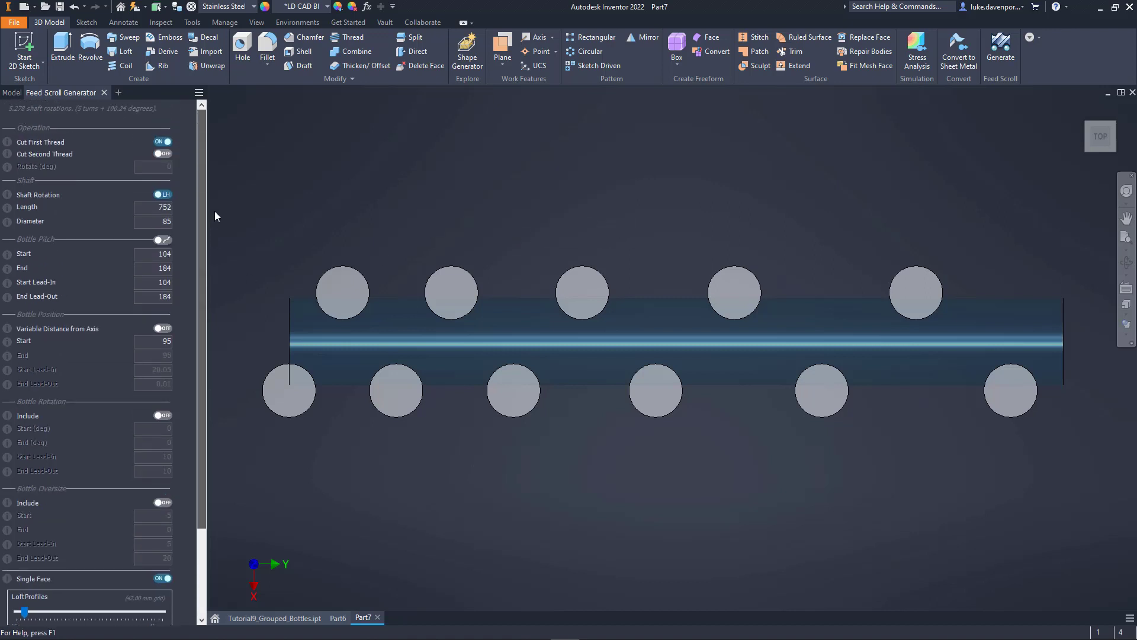
{"action": "left_click", "coordinate": [162, 153]}
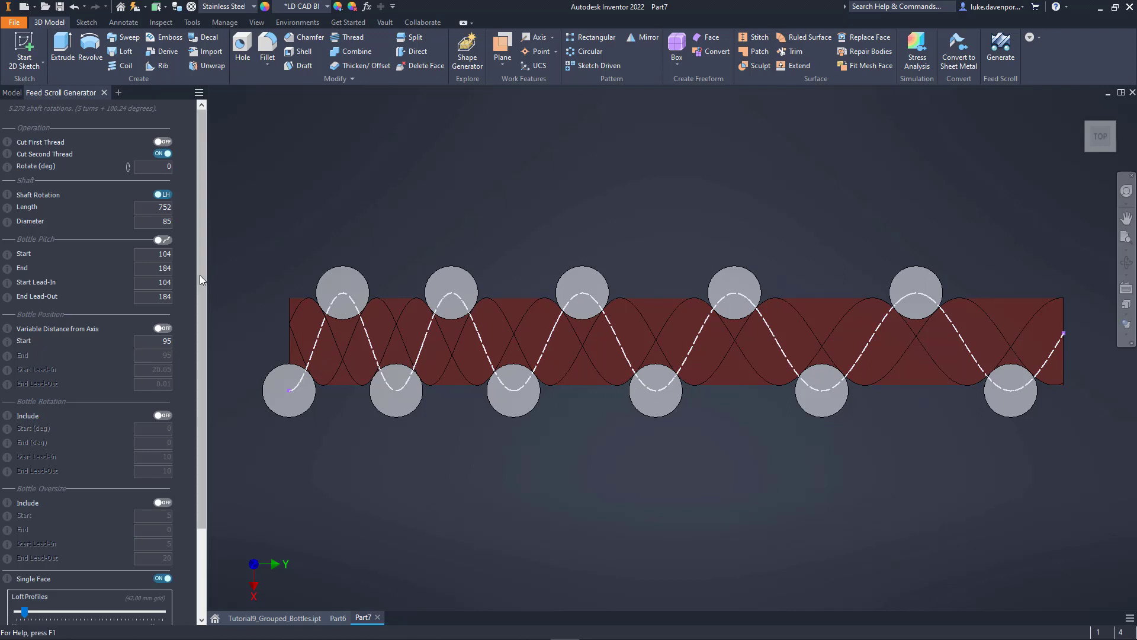
{"action": "scroll", "coordinate": [200, 275], "scroll_direction": "down", "scroll_amount": 3}
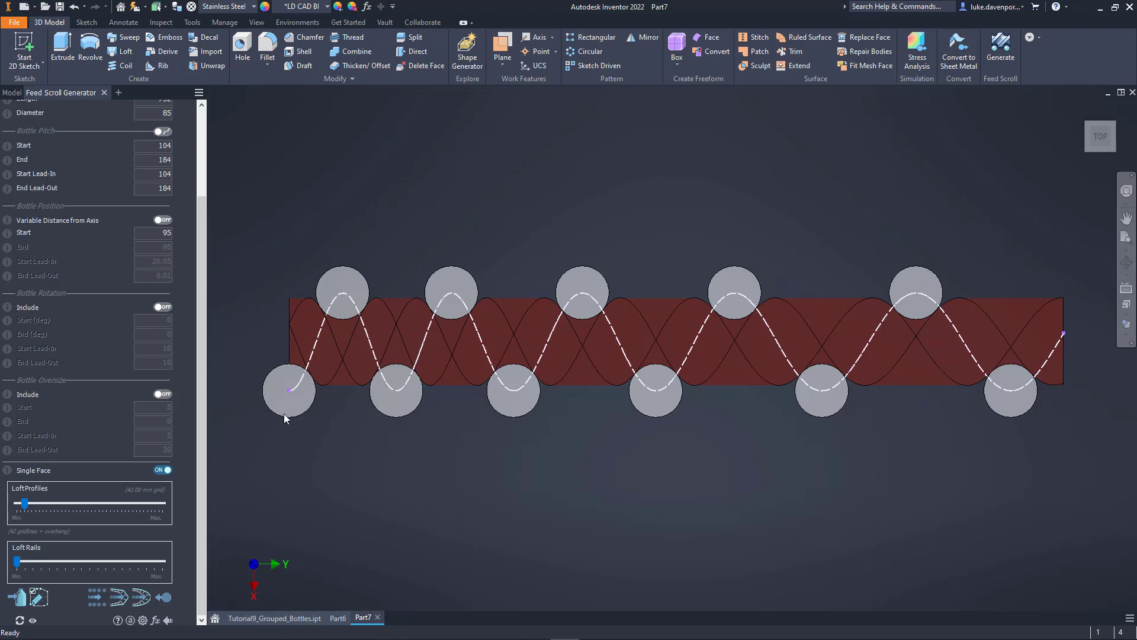
{"action": "scroll", "coordinate": [198, 354], "scroll_direction": "up", "scroll_amount": 3}
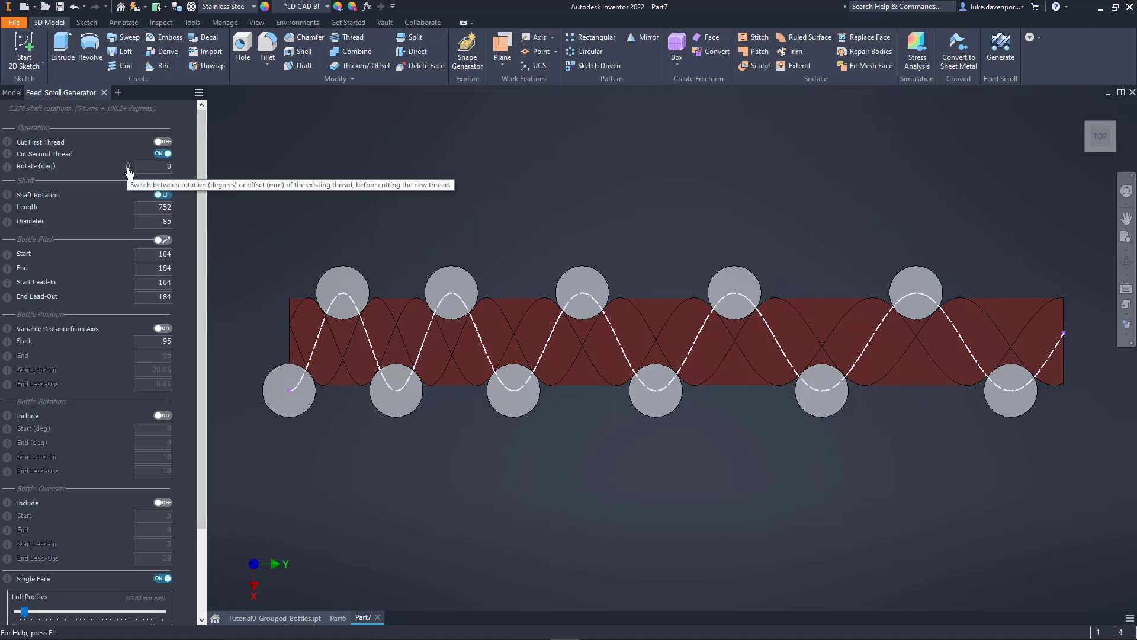
- Try rotating the existing thread by 180 degrees before cutting the second thread
{"action": "left_click", "coordinate": [159, 167]}
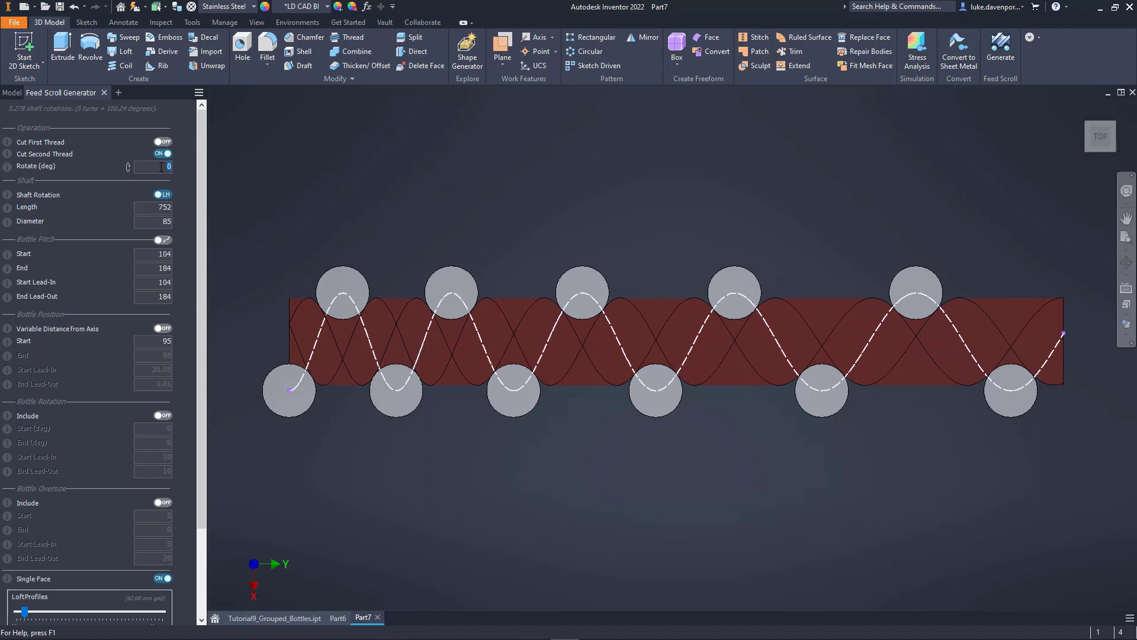
{"action": "type", "text": "180"}
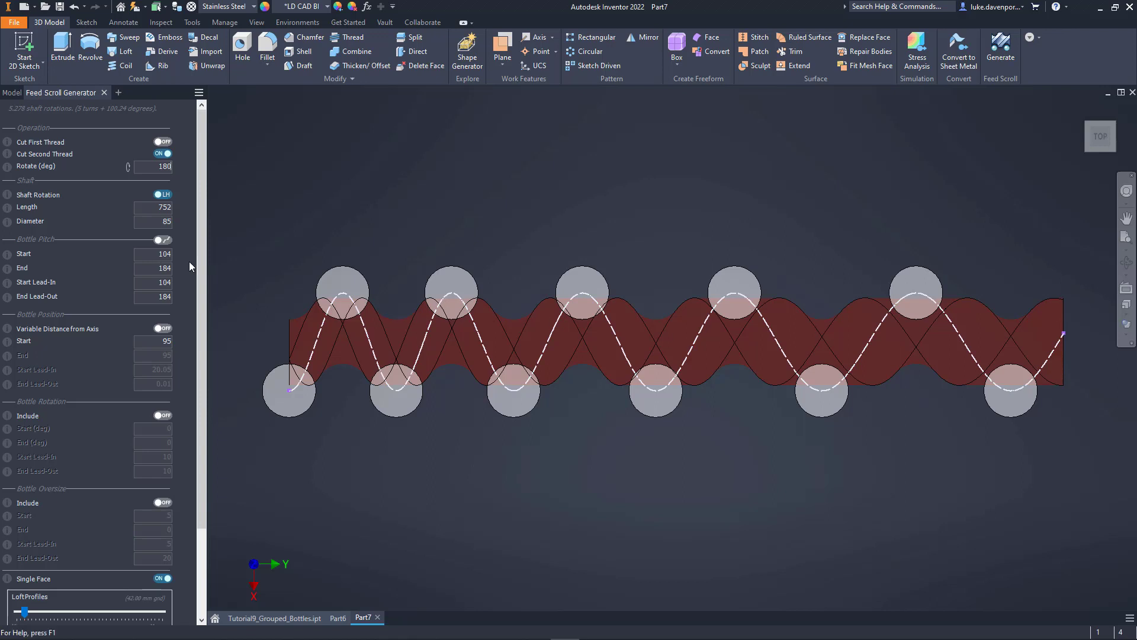
{"action": "scroll", "coordinate": [202, 261], "scroll_direction": "down", "scroll_amount": 1}
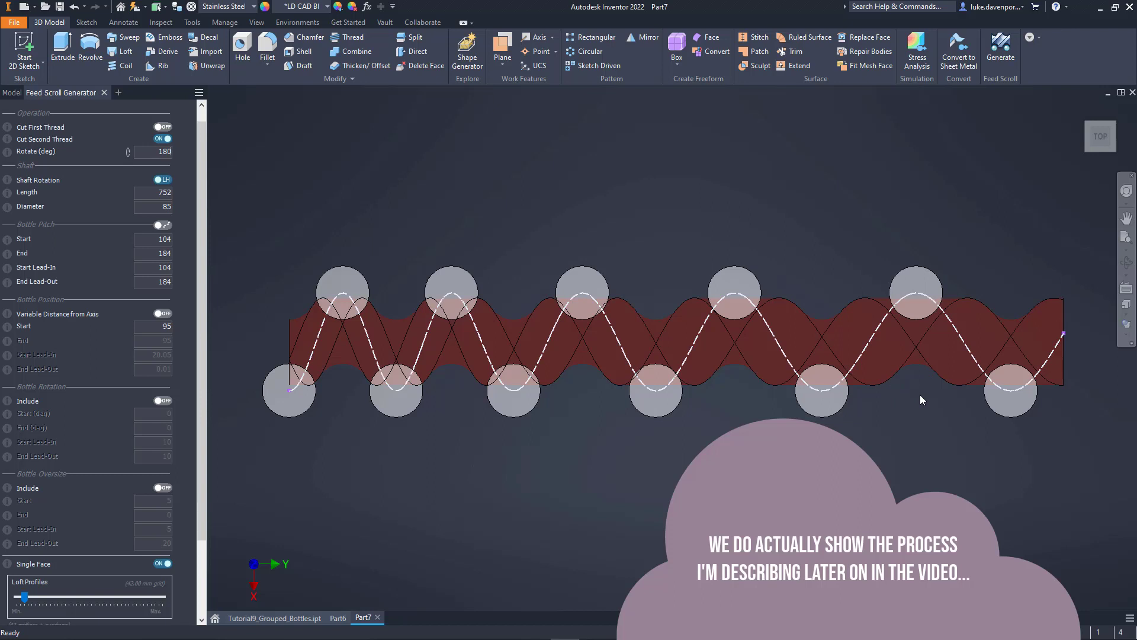
{"action": "scroll", "coordinate": [204, 248], "scroll_direction": "up", "scroll_amount": 2}
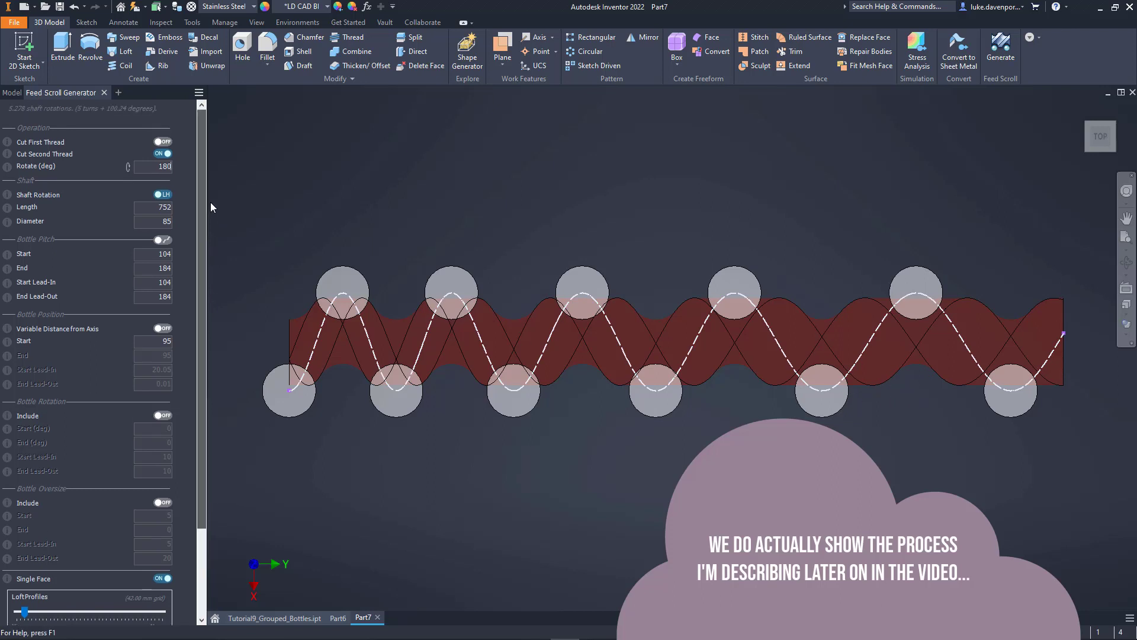
- Switch the existing thread's placement from rotation to a linear offset and set the offset to 52 mm
{"action": "left_click", "coordinate": [128, 167]}
{"action": "left_click", "coordinate": [128, 168]}
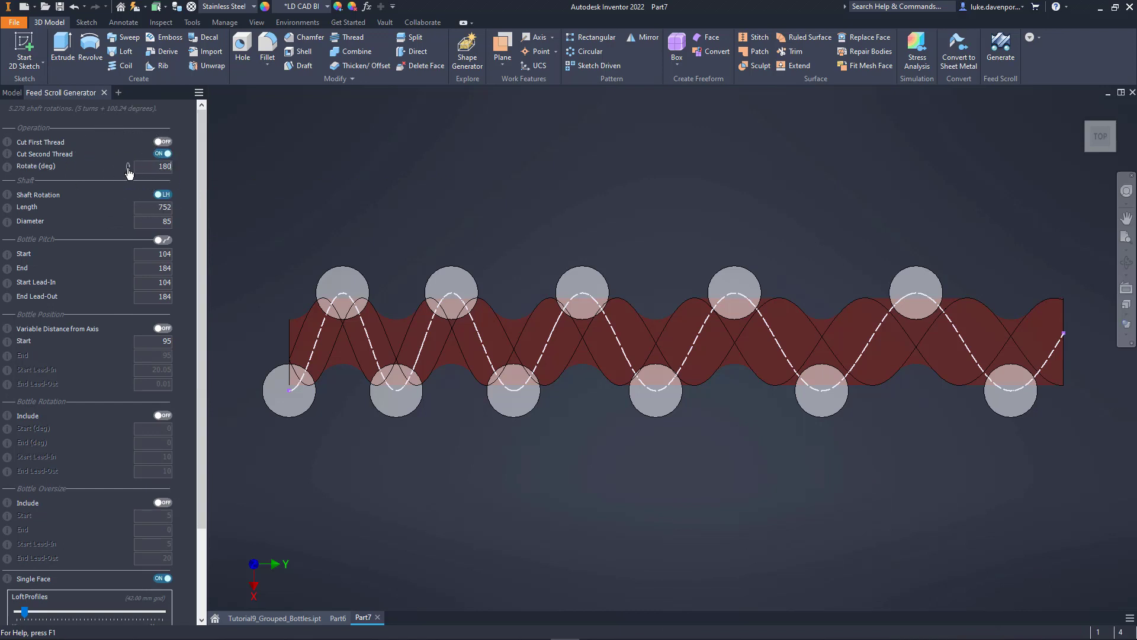
{"action": "left_click", "coordinate": [128, 168]}
{"action": "left_click", "coordinate": [128, 169]}
{"action": "left_click", "coordinate": [128, 168]}
{"action": "left_click", "coordinate": [128, 168]}
{"action": "left_click", "coordinate": [128, 168]}
{"action": "double_click", "coordinate": [160, 166]}
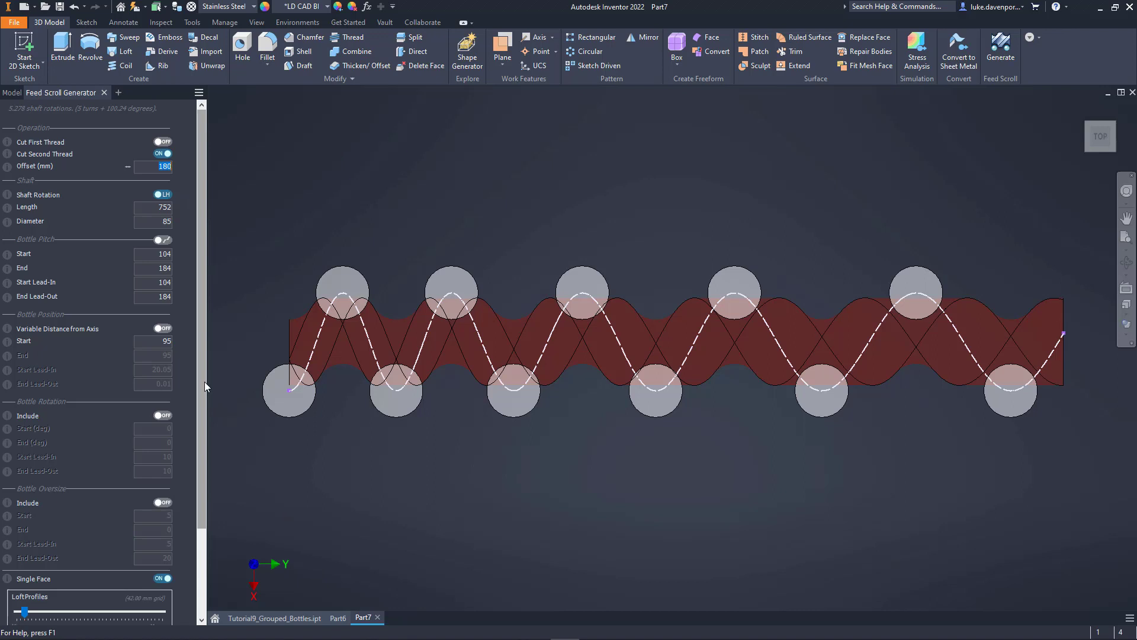
{"action": "type", "text": "52"}
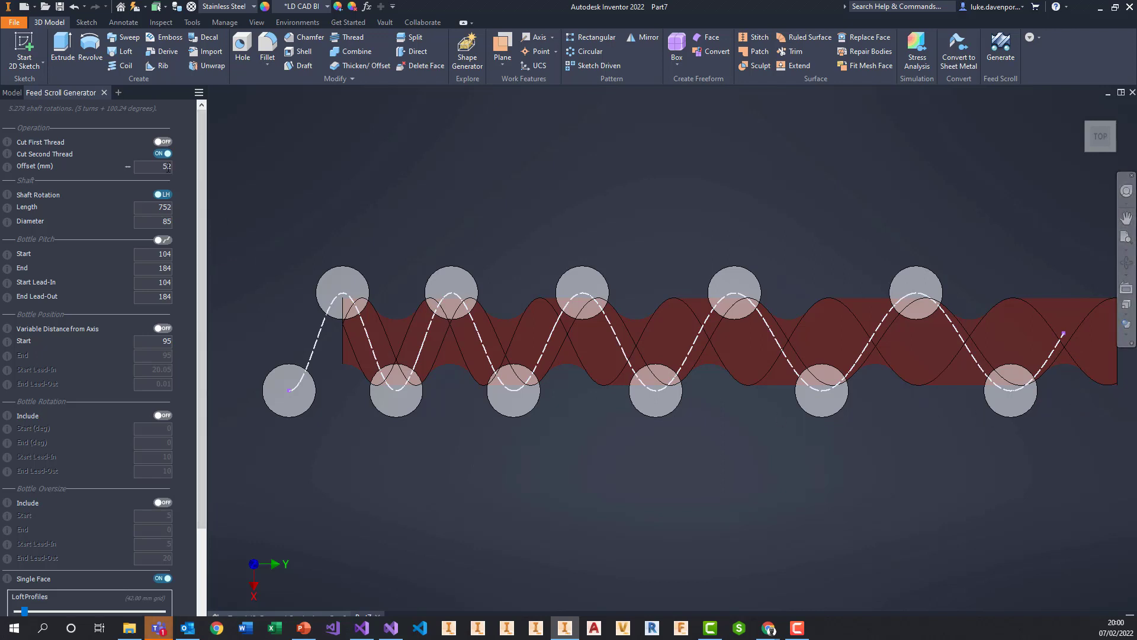
- Generate the second thread in the offset scroll, and choose to continue with another operation
{"action": "left_click", "coordinate": [157, 207]}
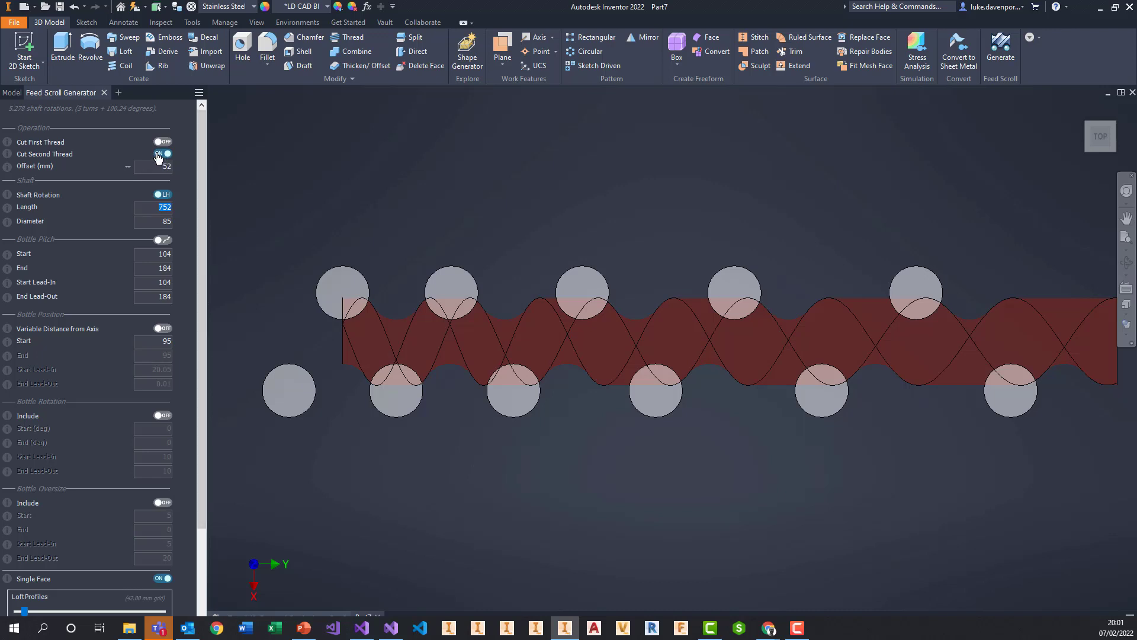
{"action": "scroll", "coordinate": [199, 178], "scroll_direction": "down", "scroll_amount": 3}
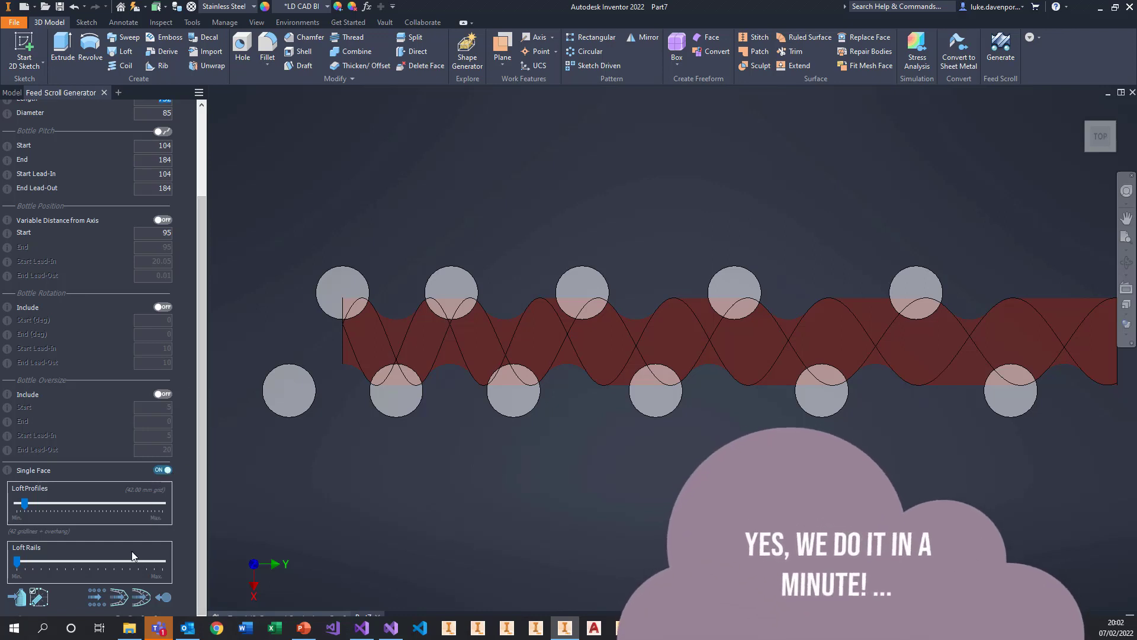
{"action": "left_click", "coordinate": [142, 597]}
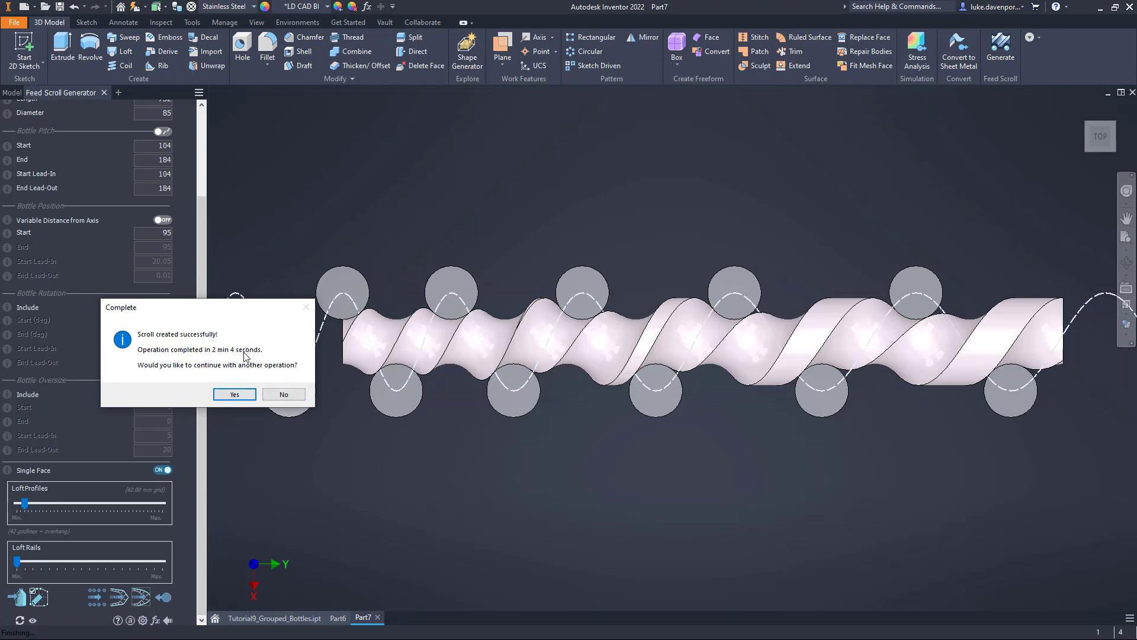
{"action": "left_click", "coordinate": [235, 395]}
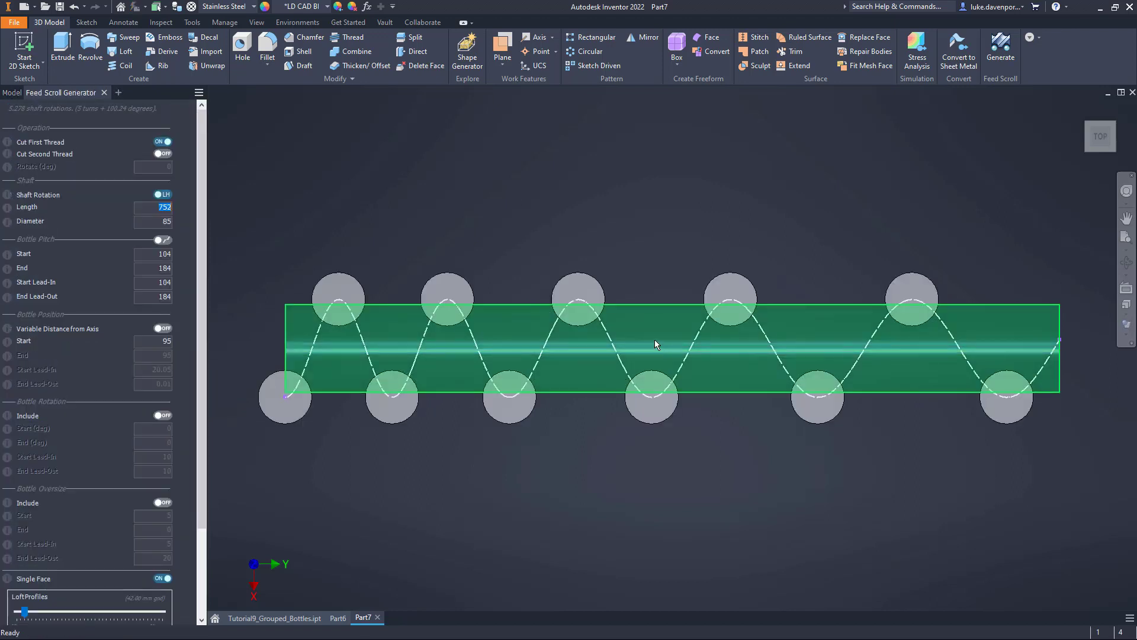
- Save the part as Part7.ipt in the TUTORIAL 9 - GROUPED BOTTLES folder
{"action": "left_click_drag", "start_coordinate": [204, 273], "coordinate": [202, 354]}
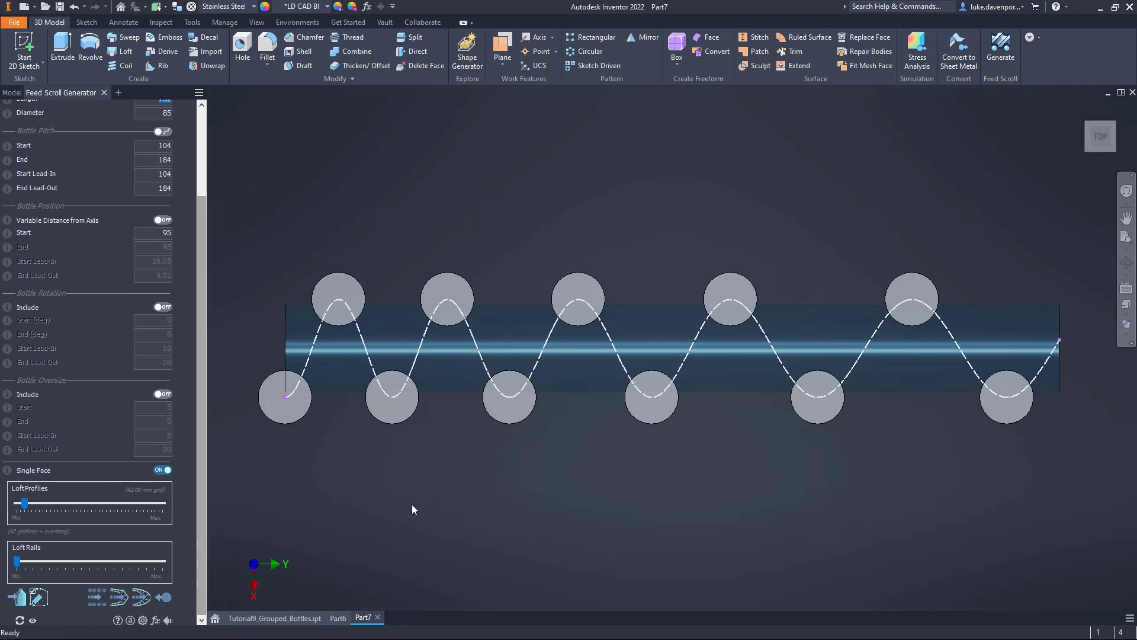
{"action": "key", "text": "ctrl+s"}
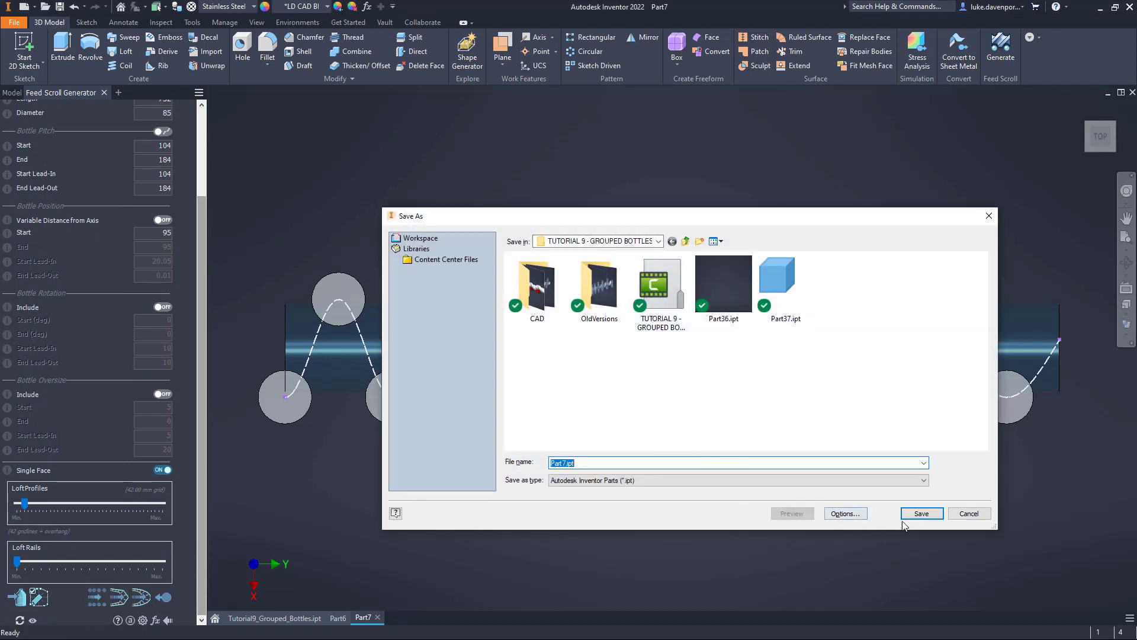
{"action": "left_click", "coordinate": [921, 514]}
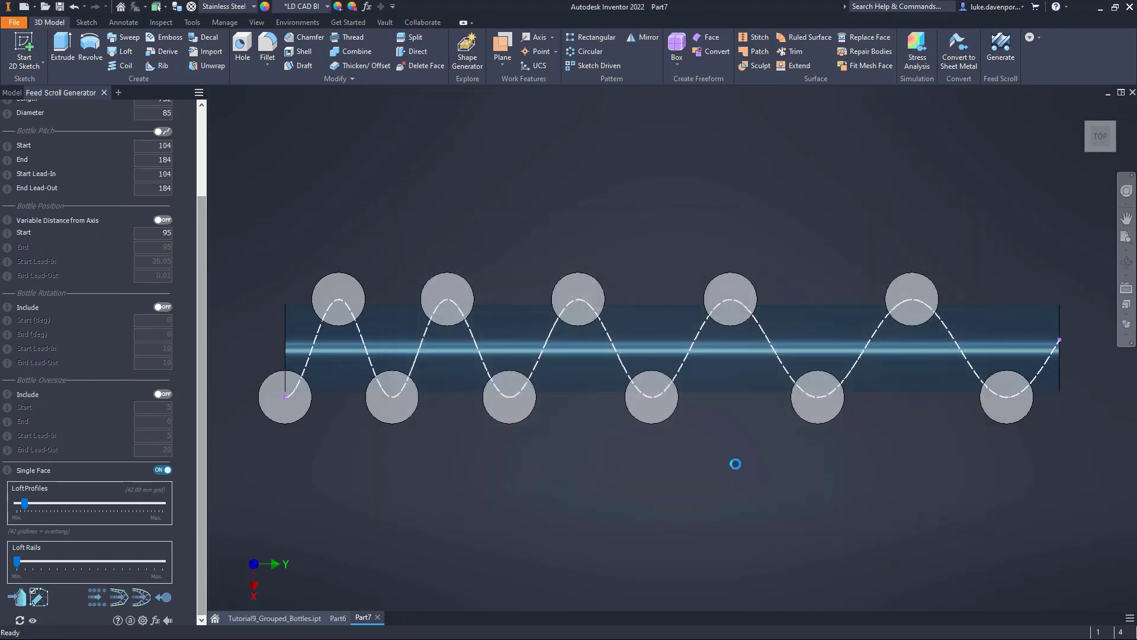
- Build the bottle simulation of the finished scroll and measure the distance between the scroll's two end faces
{"action": "left_click", "coordinate": [98, 602]}
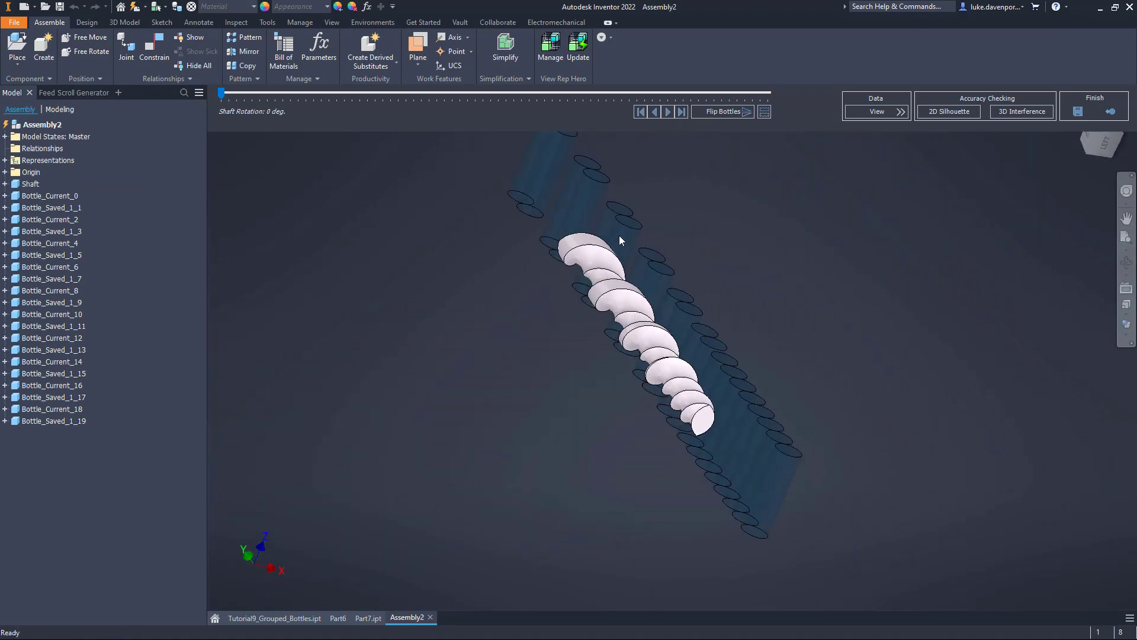
{"action": "right_click", "coordinate": [858, 212]}
{"action": "left_click", "coordinate": [815, 196]}
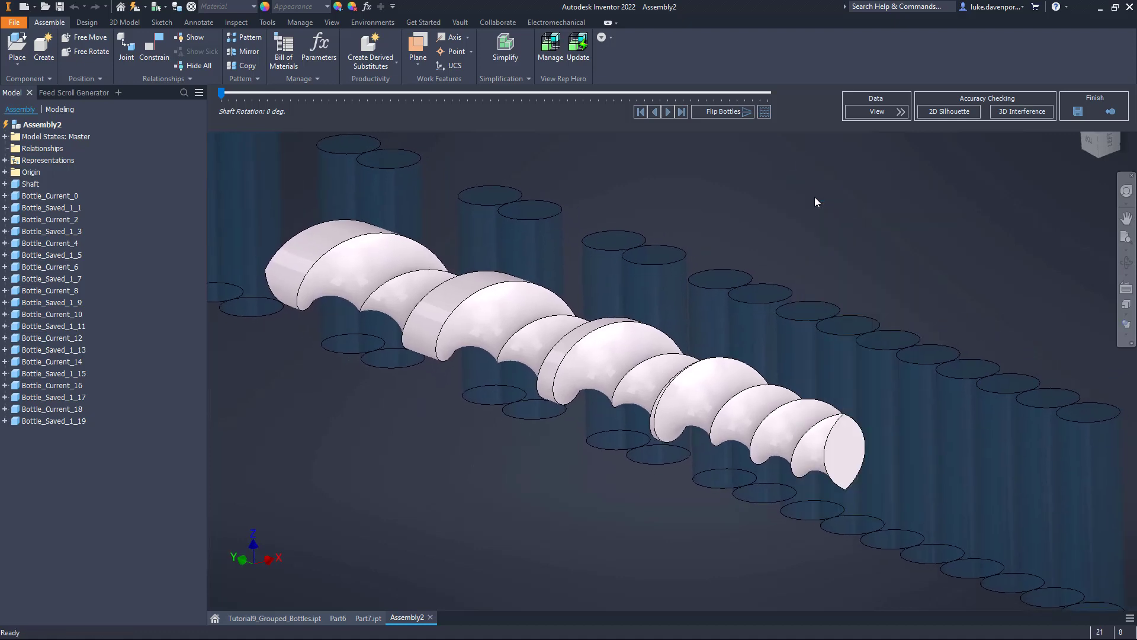
{"action": "left_click", "coordinate": [847, 460]}
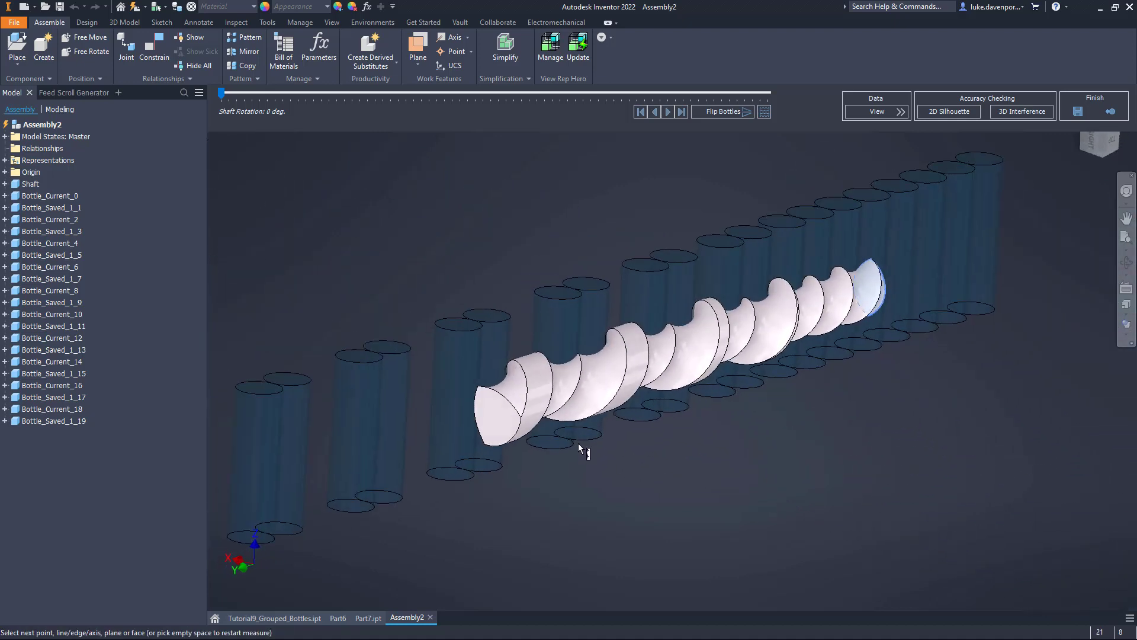
{"action": "left_click", "coordinate": [504, 425]}
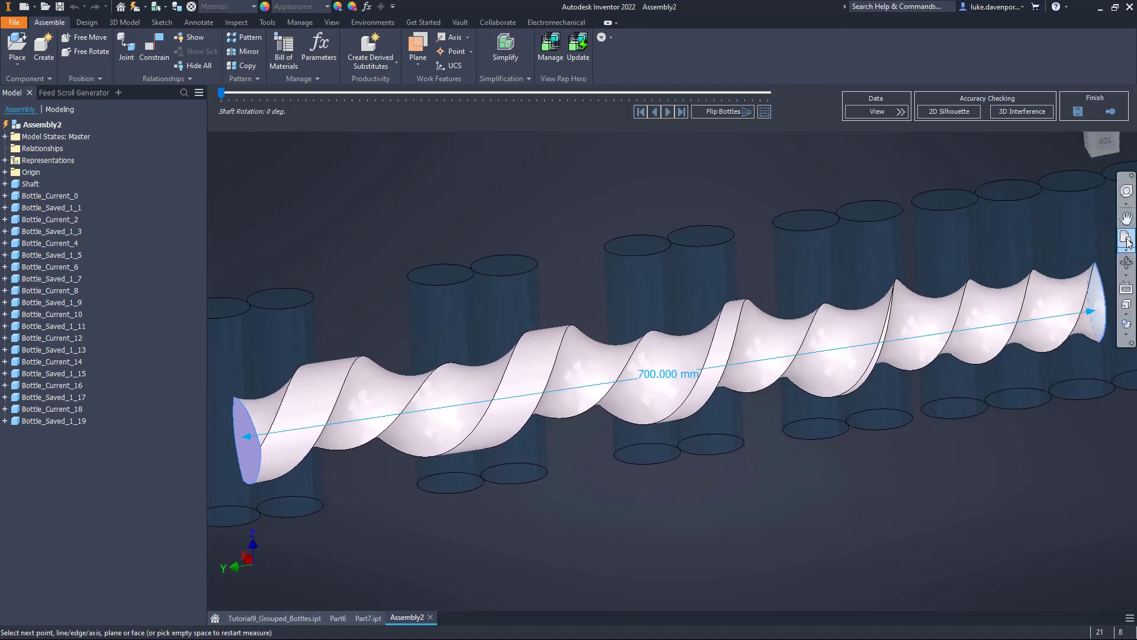
{"action": "key", "text": "Escape"}
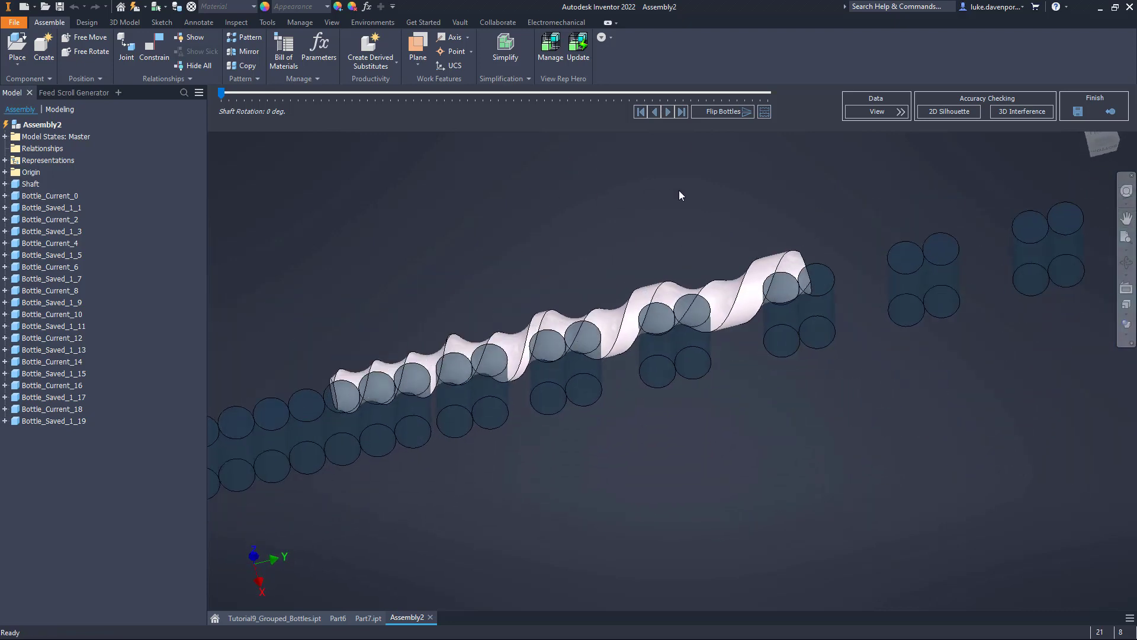
- Play the bottle simulation forward with the scroll and bottles viewed from the front
{"action": "scroll", "coordinate": [653, 343], "scroll_direction": "up", "scroll_amount": 6}
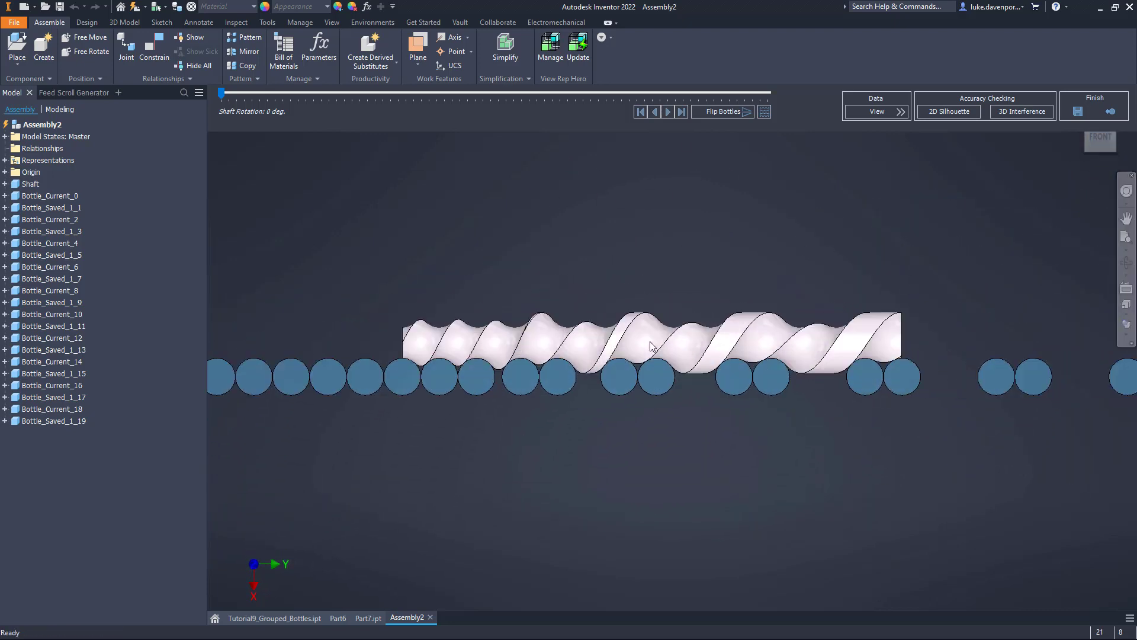
{"action": "scroll", "coordinate": [627, 266], "scroll_direction": "down", "scroll_amount": 3}
{"action": "middle_click_drag", "start_coordinate": [626, 247], "coordinate": [632, 252]}
{"action": "scroll", "coordinate": [631, 250], "scroll_direction": "up", "scroll_amount": 3}
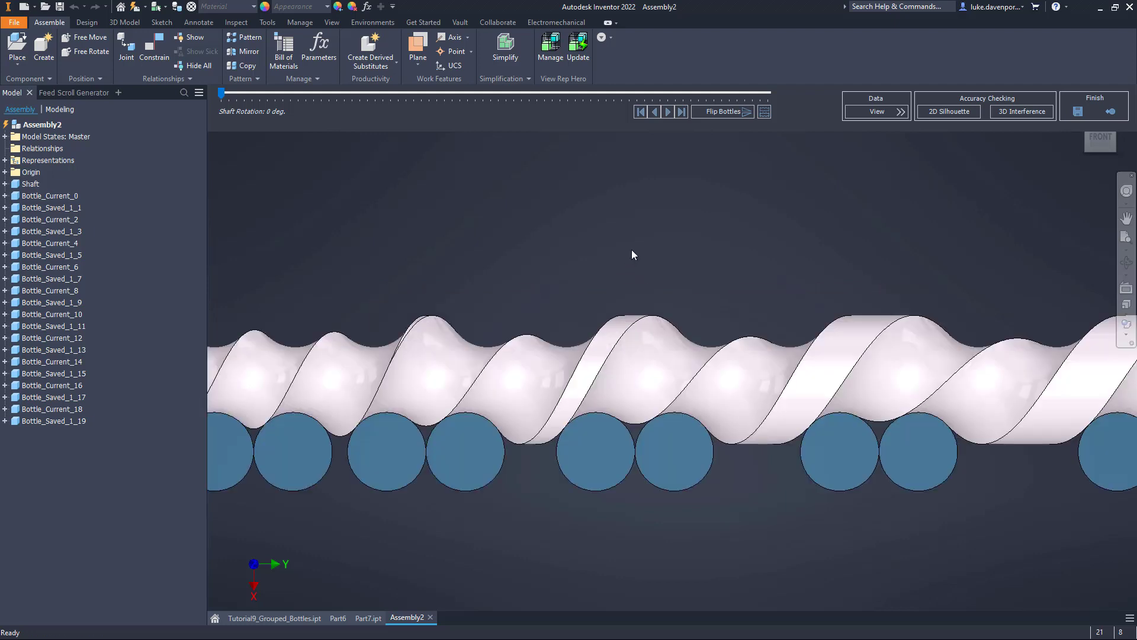
{"action": "scroll", "coordinate": [628, 243], "scroll_direction": "down", "scroll_amount": 2}
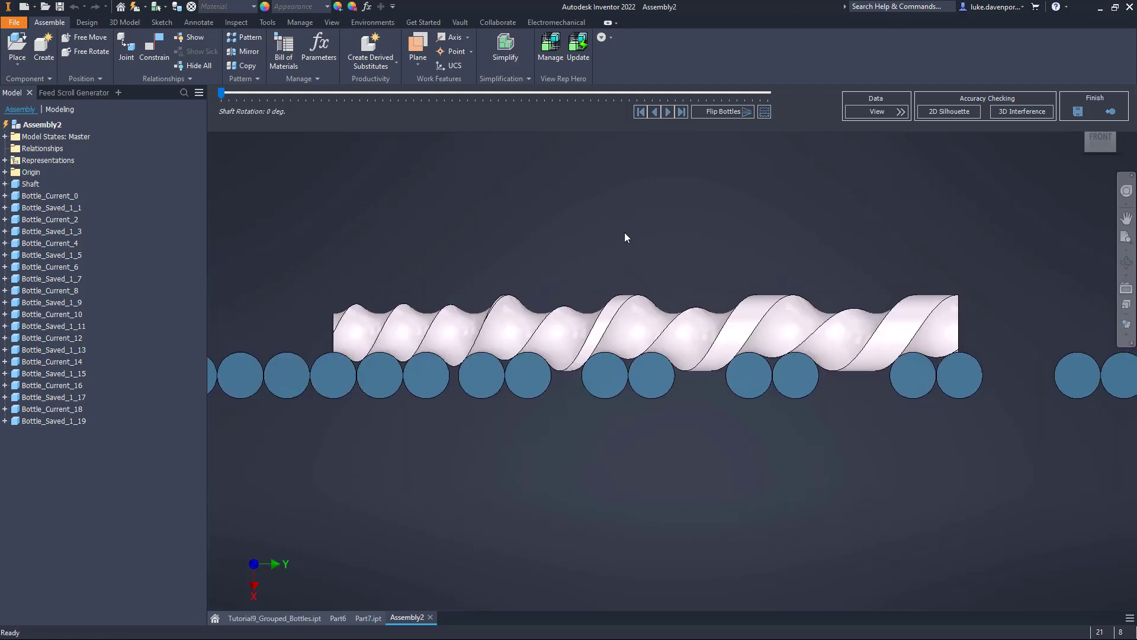
{"action": "left_click", "coordinate": [667, 112]}
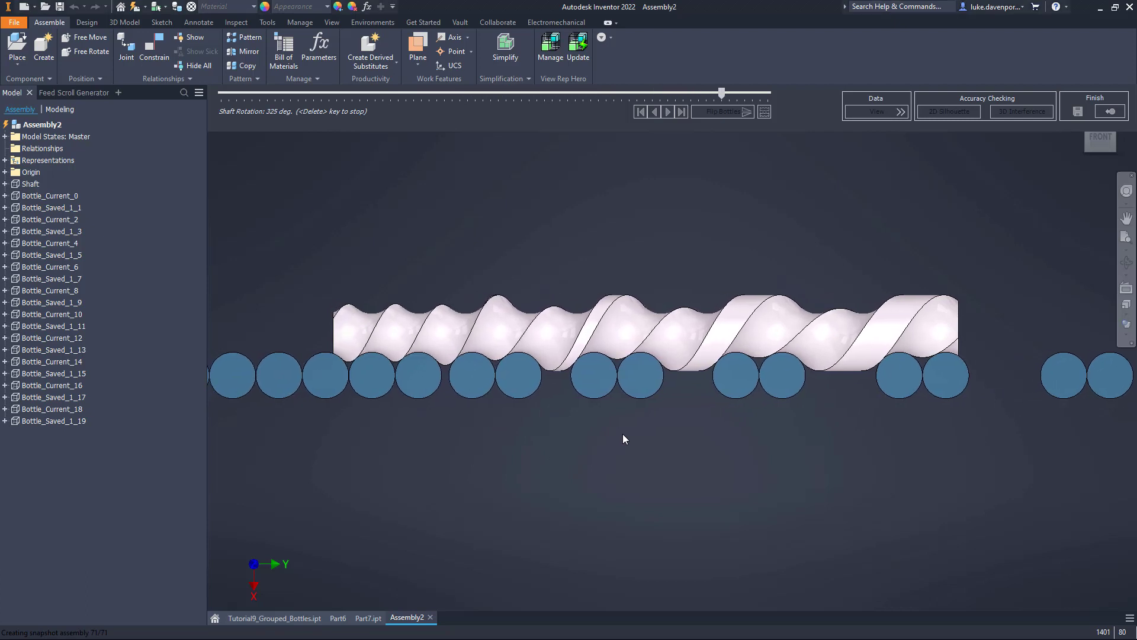
- Set the simulation's playback speed to 4x and play it again
{"action": "left_click", "coordinate": [668, 113]}
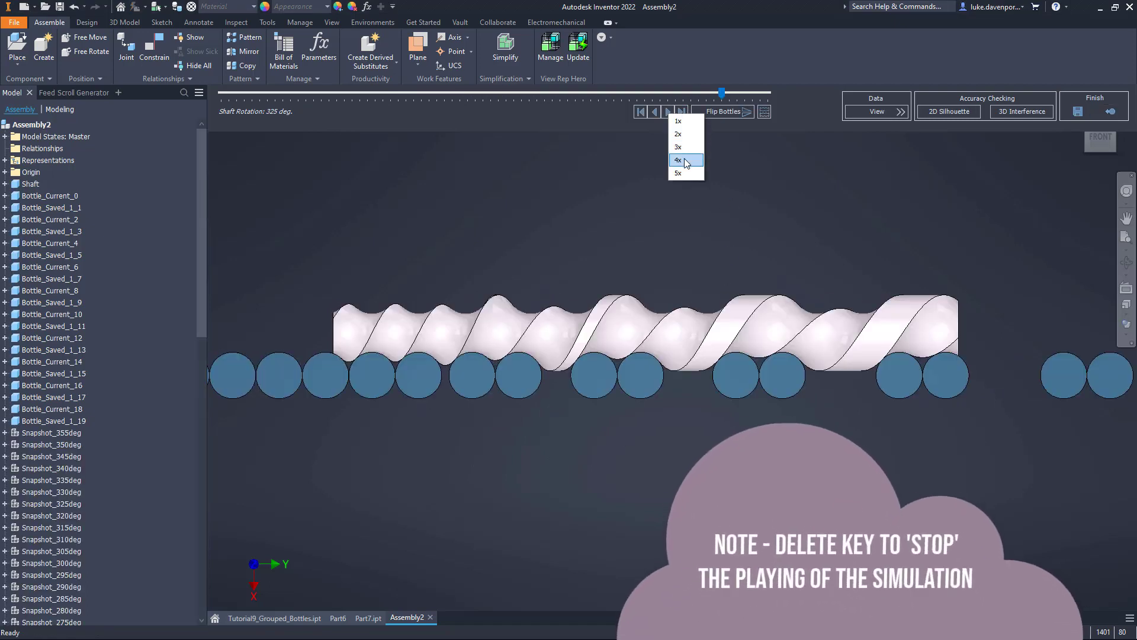
{"action": "left_click", "coordinate": [686, 161]}
{"action": "left_click", "coordinate": [669, 111]}
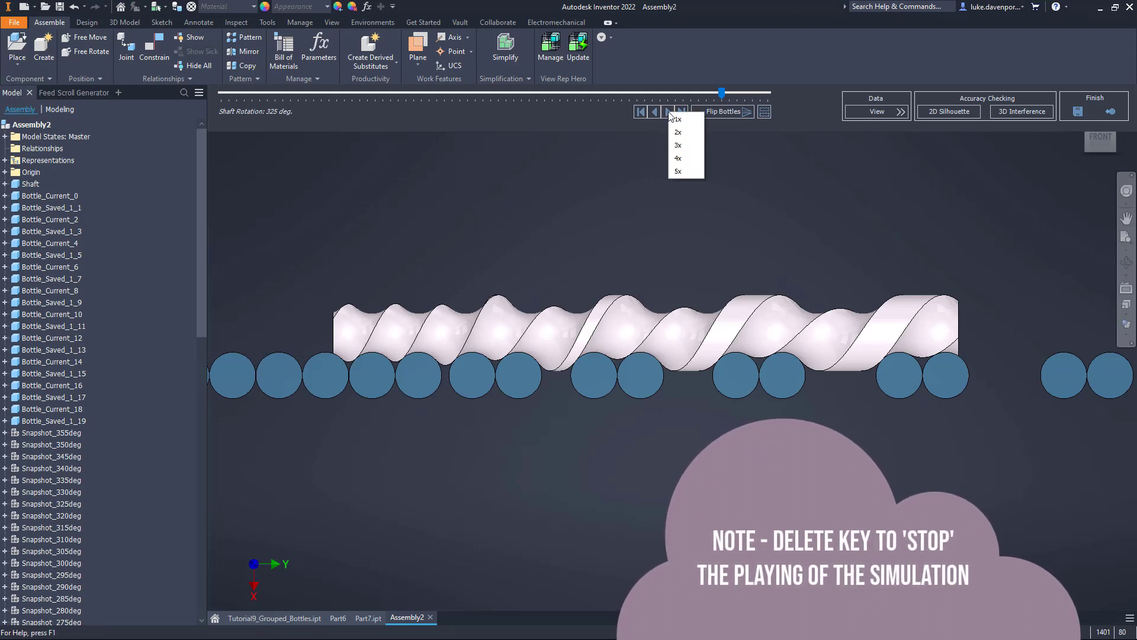
{"action": "left_click", "coordinate": [680, 159]}
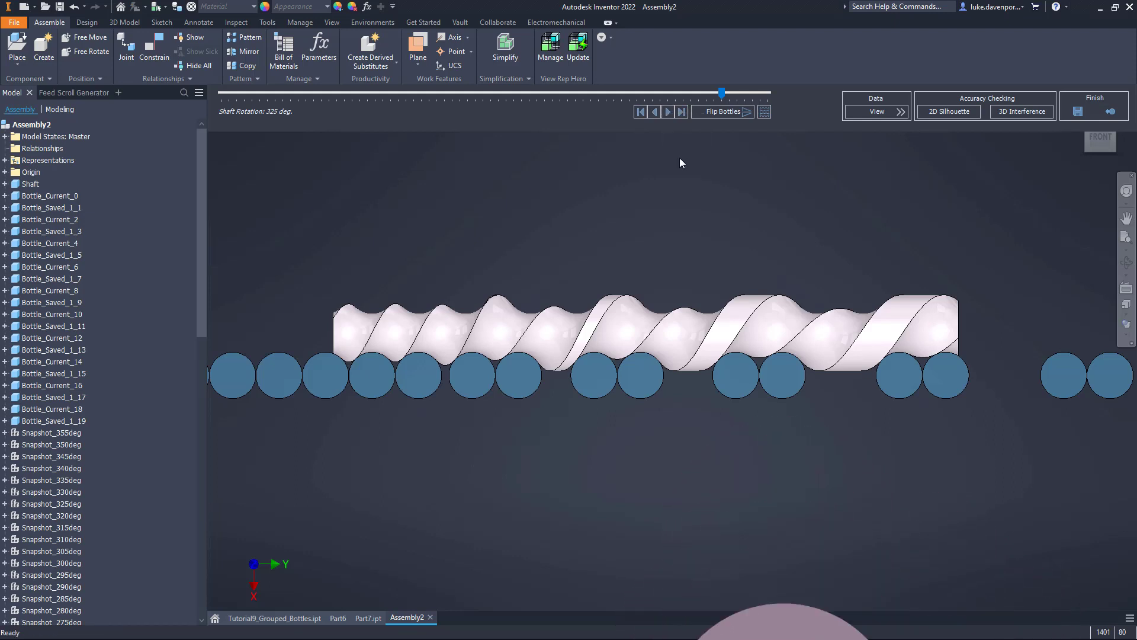
{"action": "left_click", "coordinate": [668, 113]}
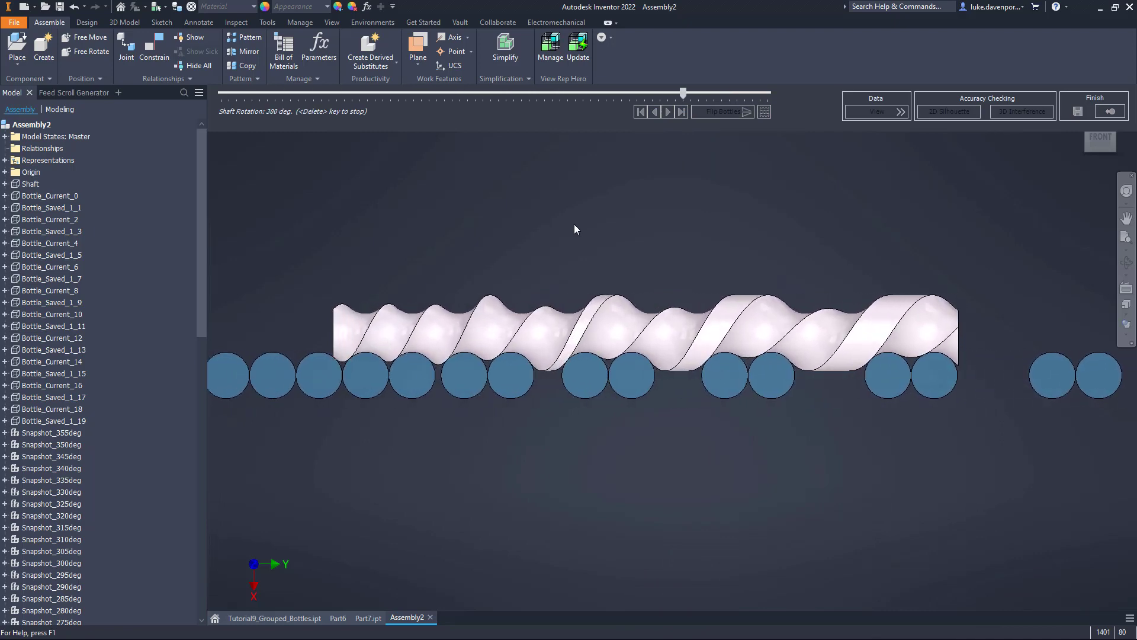
- Watch the playback from an angled view, stop it, and exit the simulation back to the scroll part
{"action": "key", "text": "F6"}
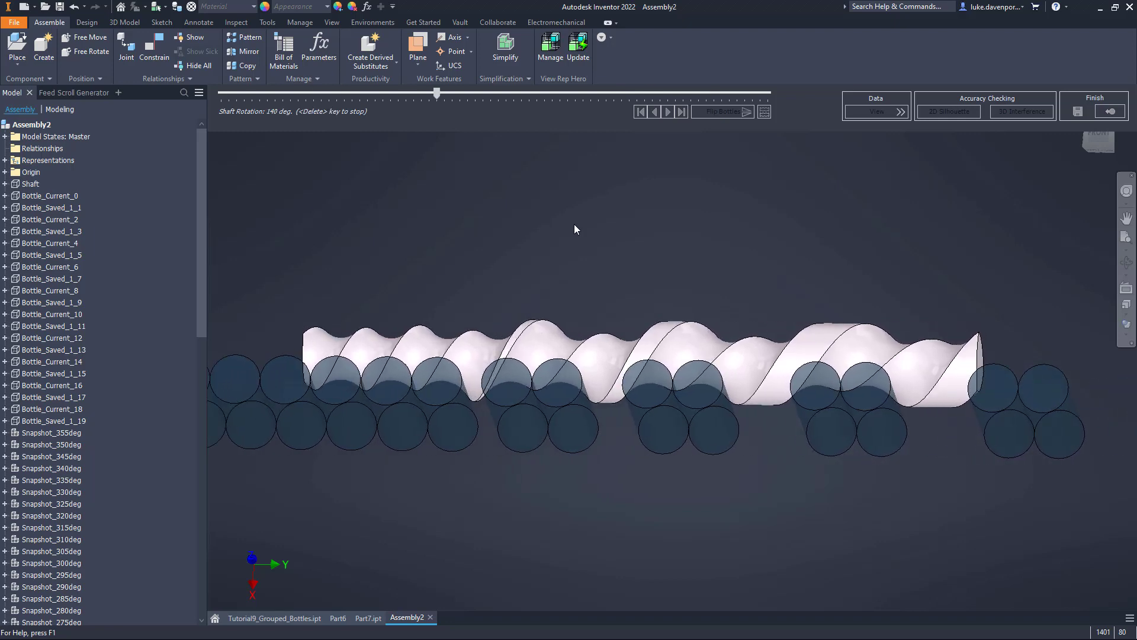
{"action": "key", "text": "Delete"}
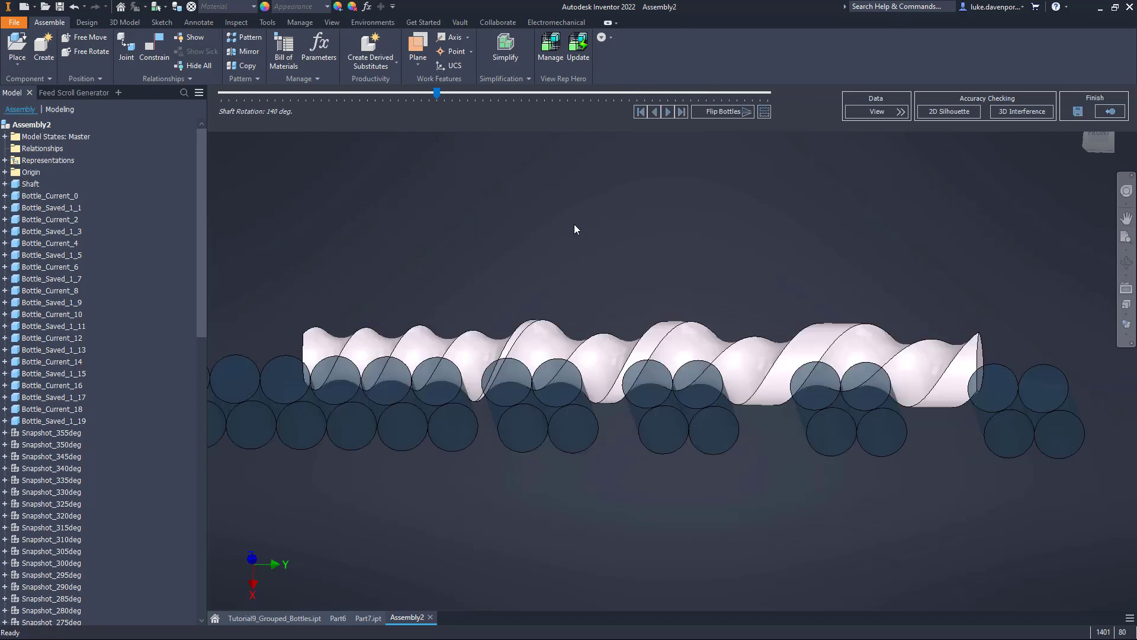
{"action": "left_click", "coordinate": [1110, 114]}
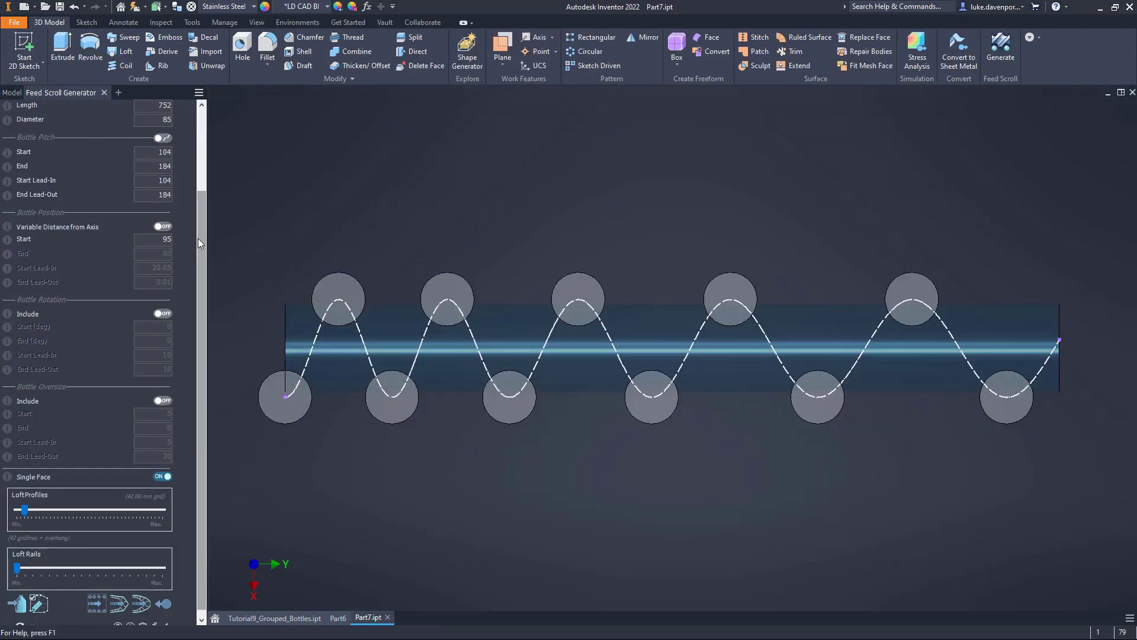
- Review the Feed Scroll Generator settings for the thread operation, shaft, bottle pitch, position and loft
{"action": "left_click_drag", "start_coordinate": [199, 239], "coordinate": [208, 168]}
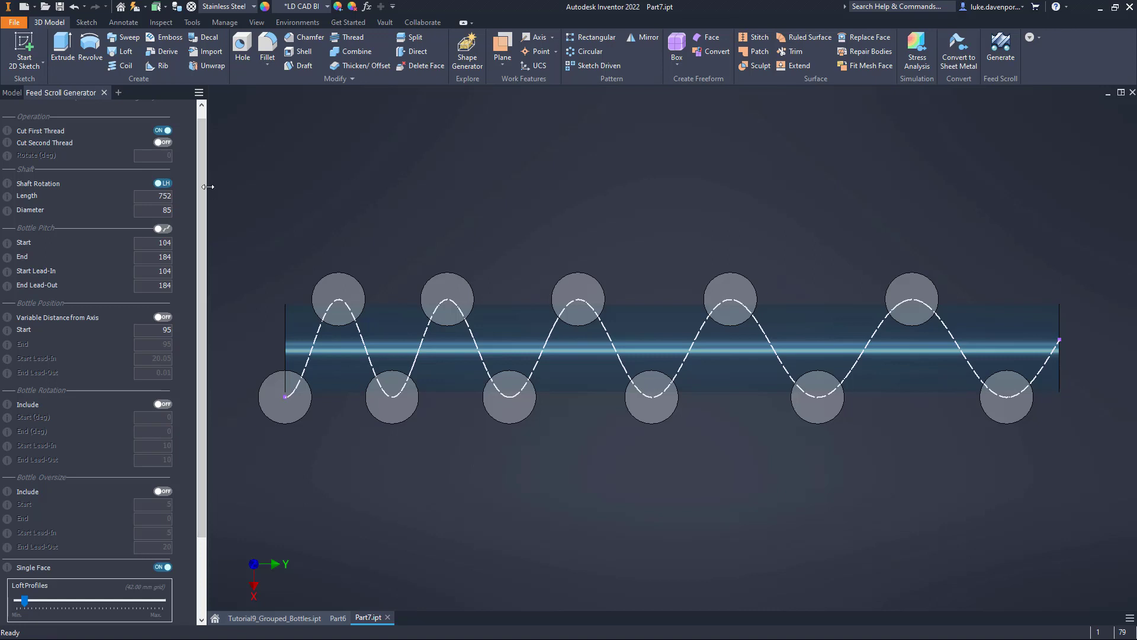
{"action": "scroll", "coordinate": [203, 160], "scroll_direction": "up", "scroll_amount": 1}
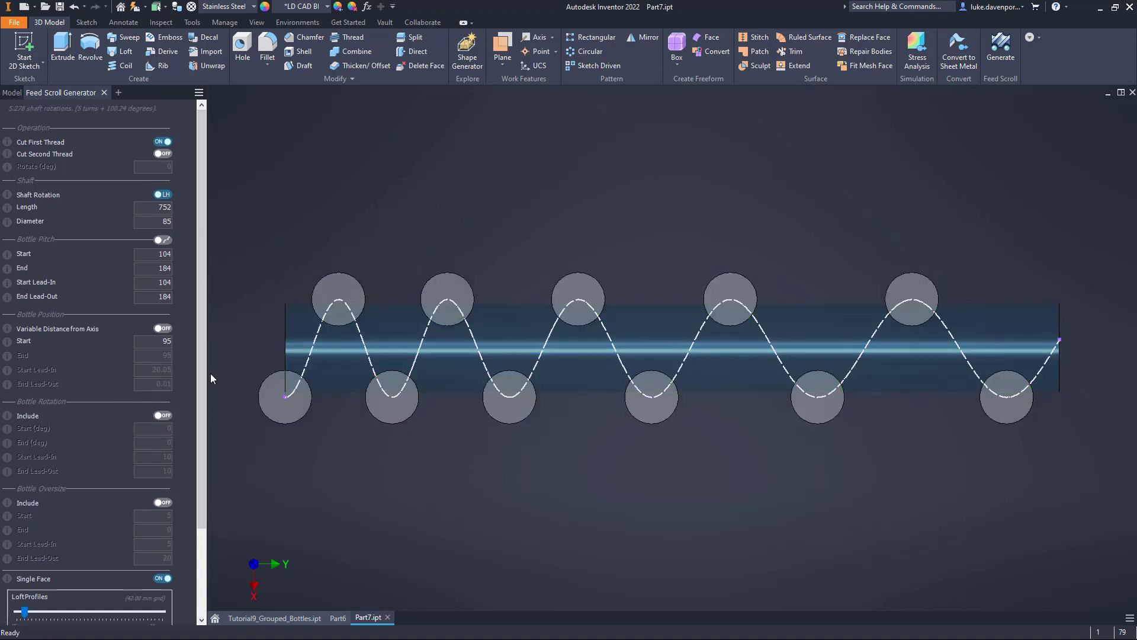
{"action": "left_click_drag", "start_coordinate": [202, 386], "coordinate": [205, 468]}
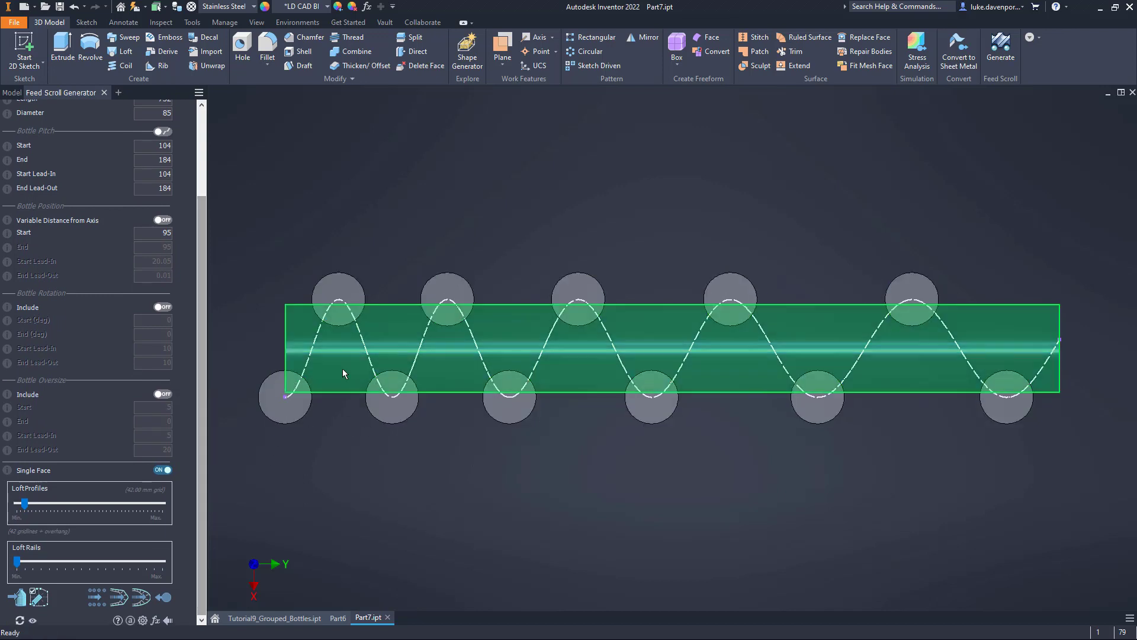
{"action": "left_click_drag", "start_coordinate": [201, 378], "coordinate": [198, 273]}
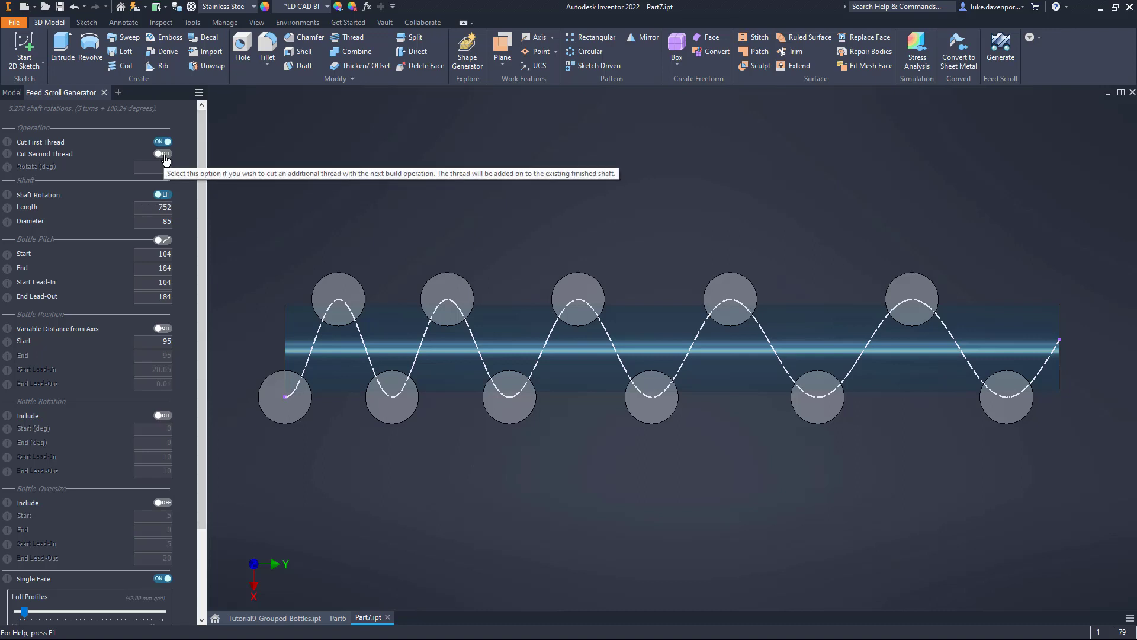
{"action": "key", "text": "ctrl"}
{"action": "key", "text": "ctrl"}
{"action": "key", "text": "ctrl"}
{"action": "key", "text": "ctrl"}
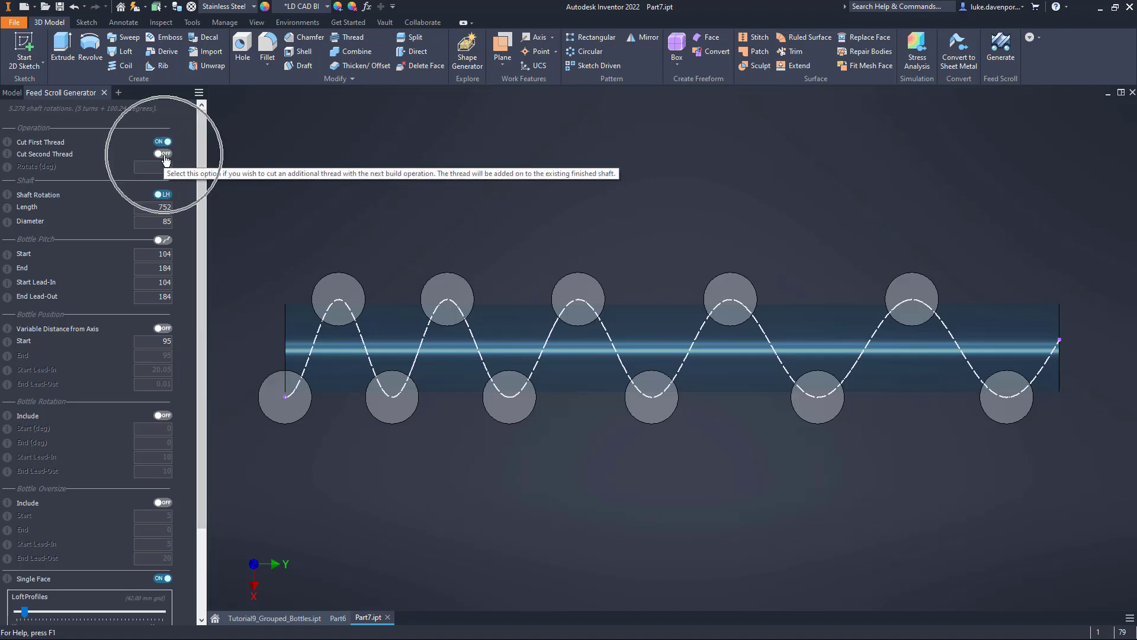
{"action": "scroll", "coordinate": [198, 201], "scroll_direction": "down", "scroll_amount": 4}
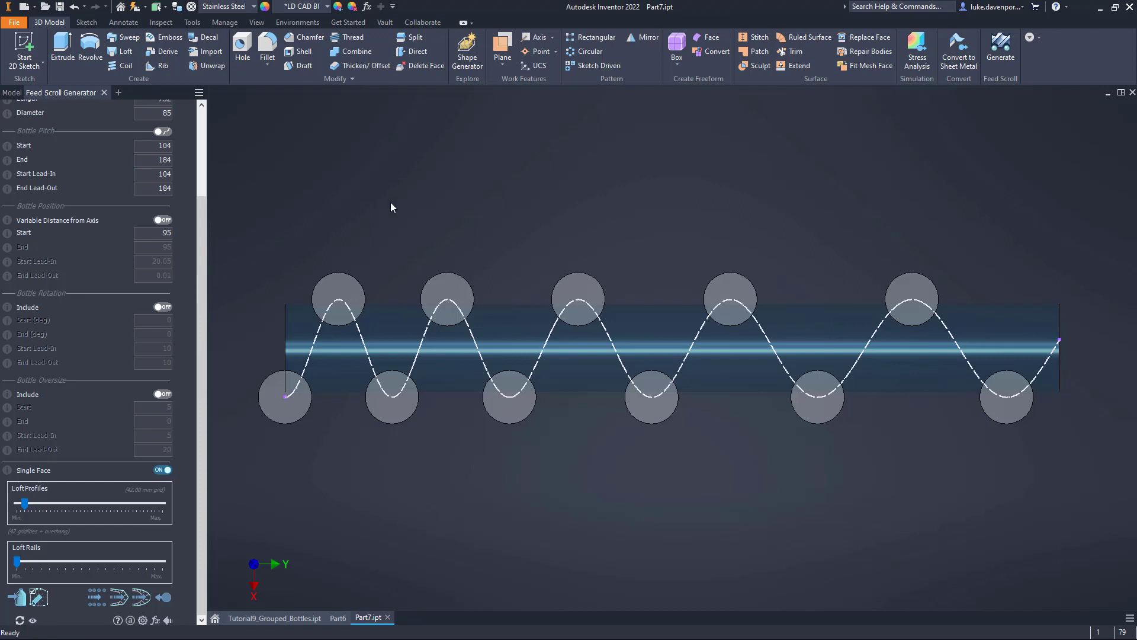
- Open the bottle sketch for editing and delete the bottle circle together with its diameter dimension
{"action": "left_click_drag", "start_coordinate": [201, 312], "coordinate": [196, 464]}
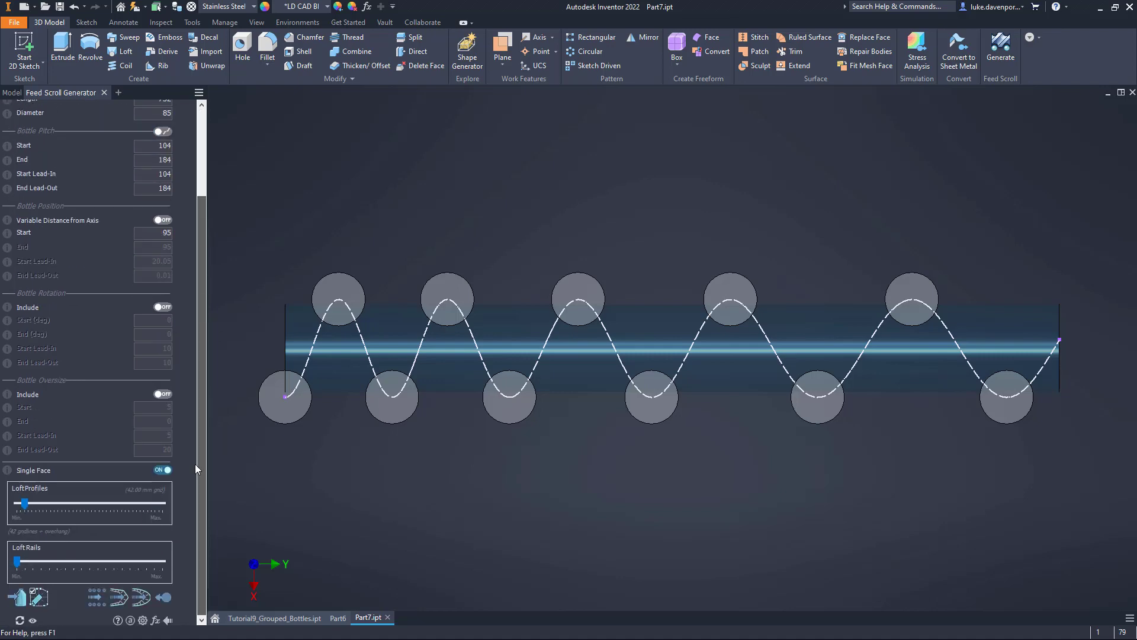
{"action": "left_click", "coordinate": [39, 601]}
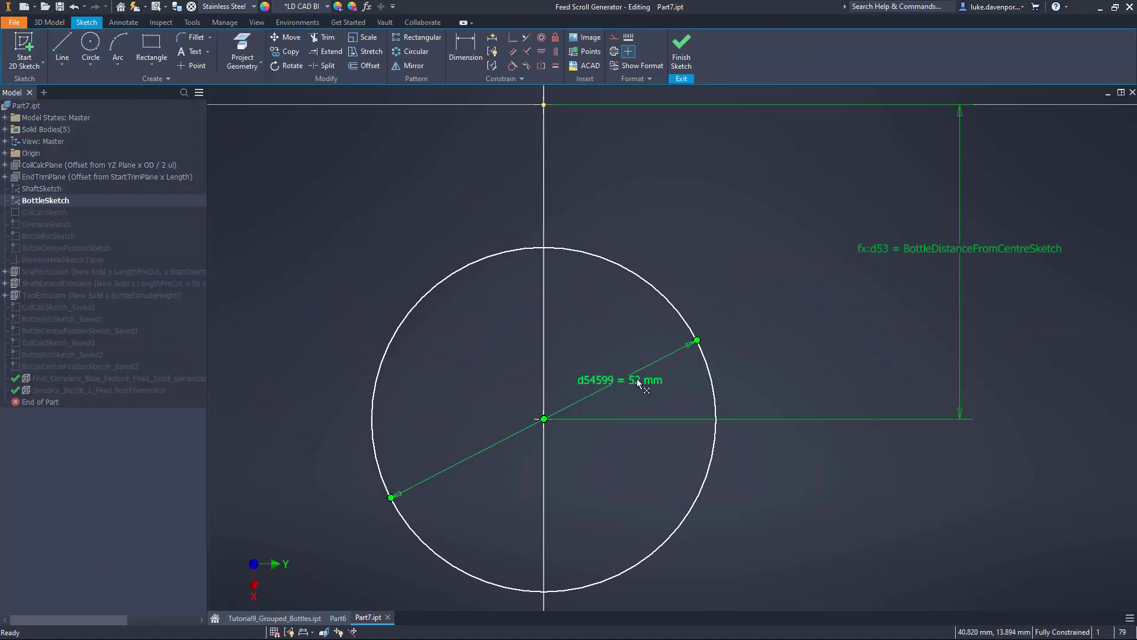
{"action": "left_click", "coordinate": [638, 383]}
{"action": "key", "text": "Delete"}
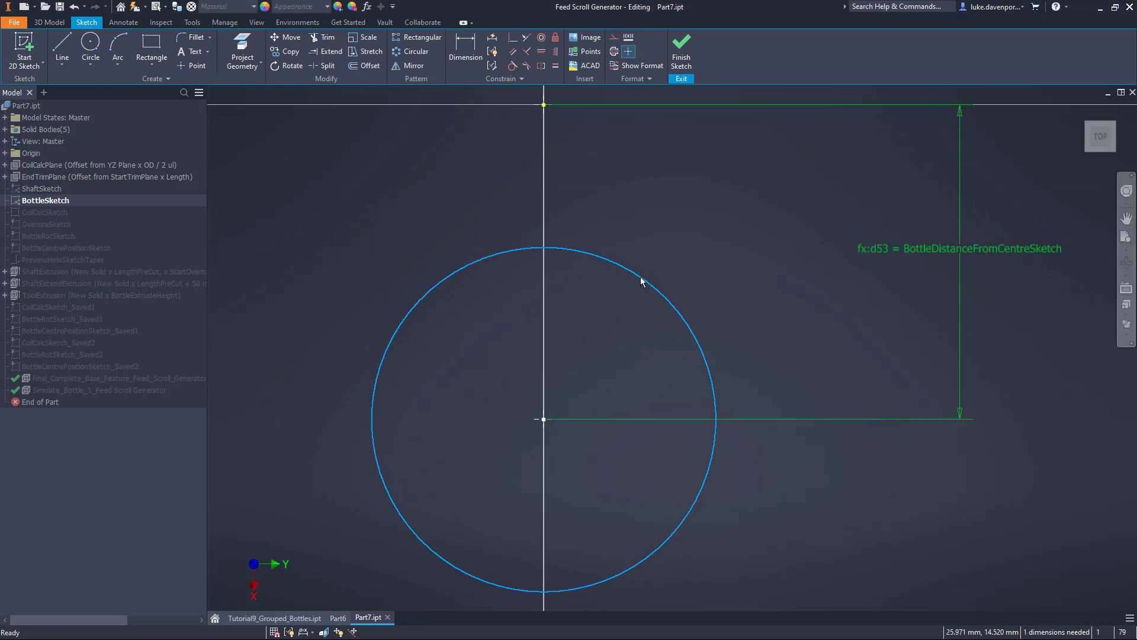
{"action": "left_click", "coordinate": [641, 281]}
{"action": "key", "text": "Delete"}
- Draw an ellipse on the bottle's centre point, with semi-axes of about 41 mm horizontally and 25 mm vertically
{"action": "left_click", "coordinate": [91, 62]}
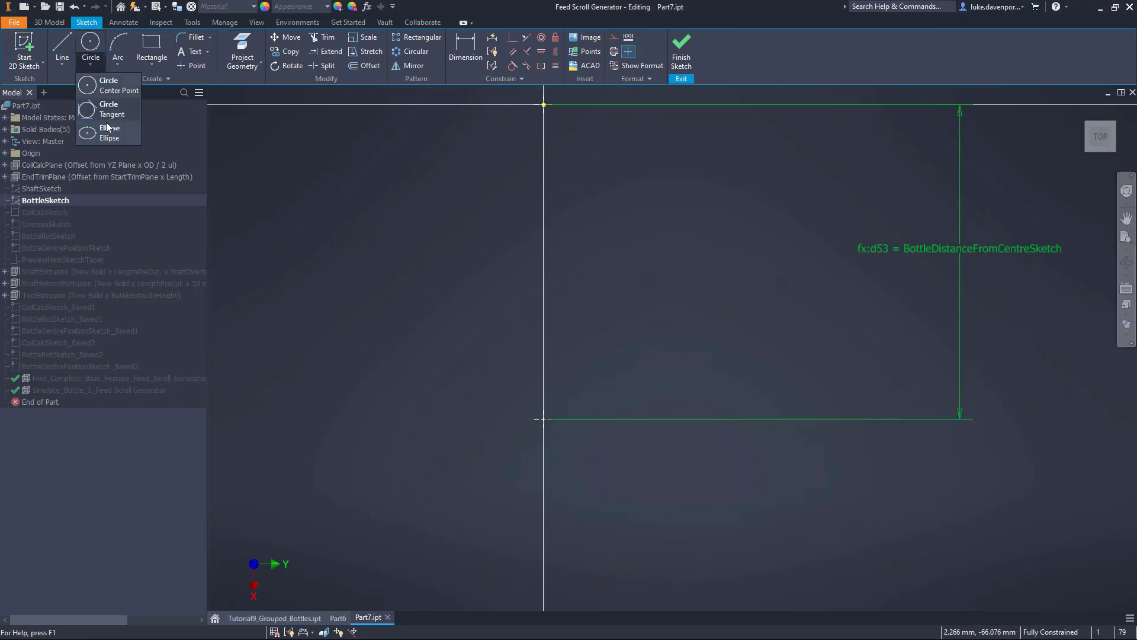
{"action": "left_click", "coordinate": [108, 132]}
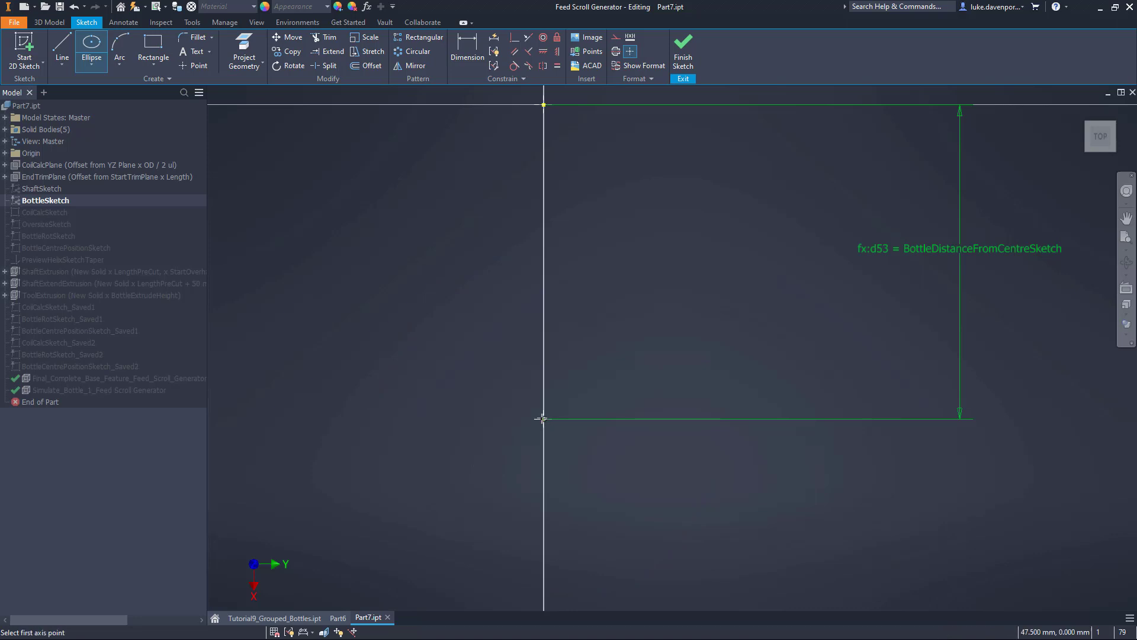
{"action": "left_click", "coordinate": [814, 419]}
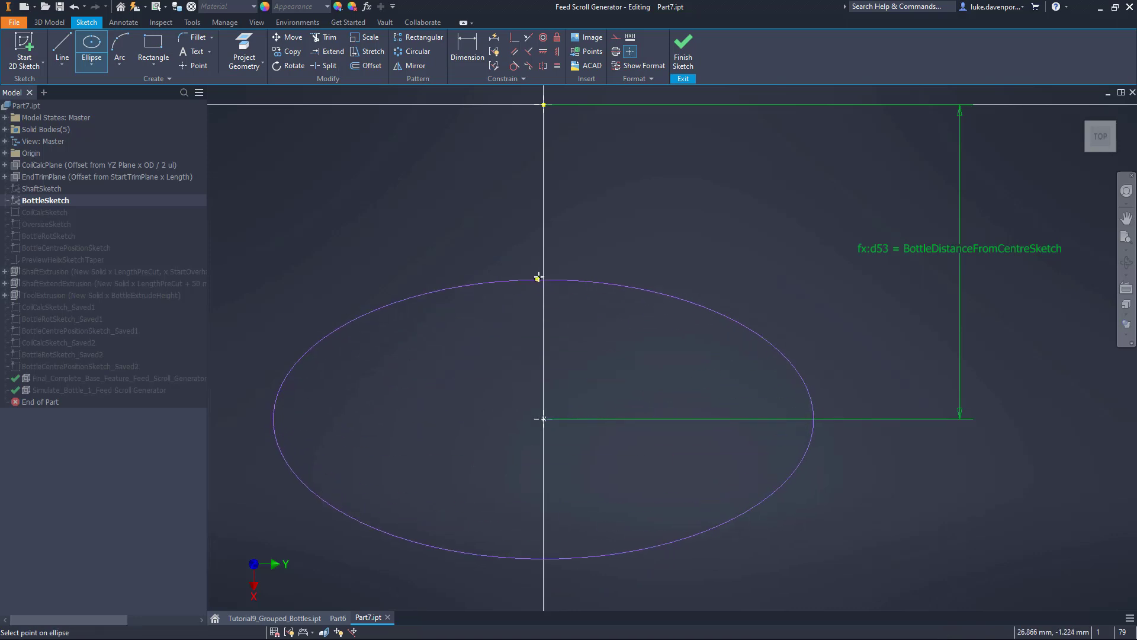
{"action": "left_click", "coordinate": [559, 255]}
- Dimension the ellipse's horizontal semi-axis to 30 mm
{"action": "left_click", "coordinate": [467, 50]}
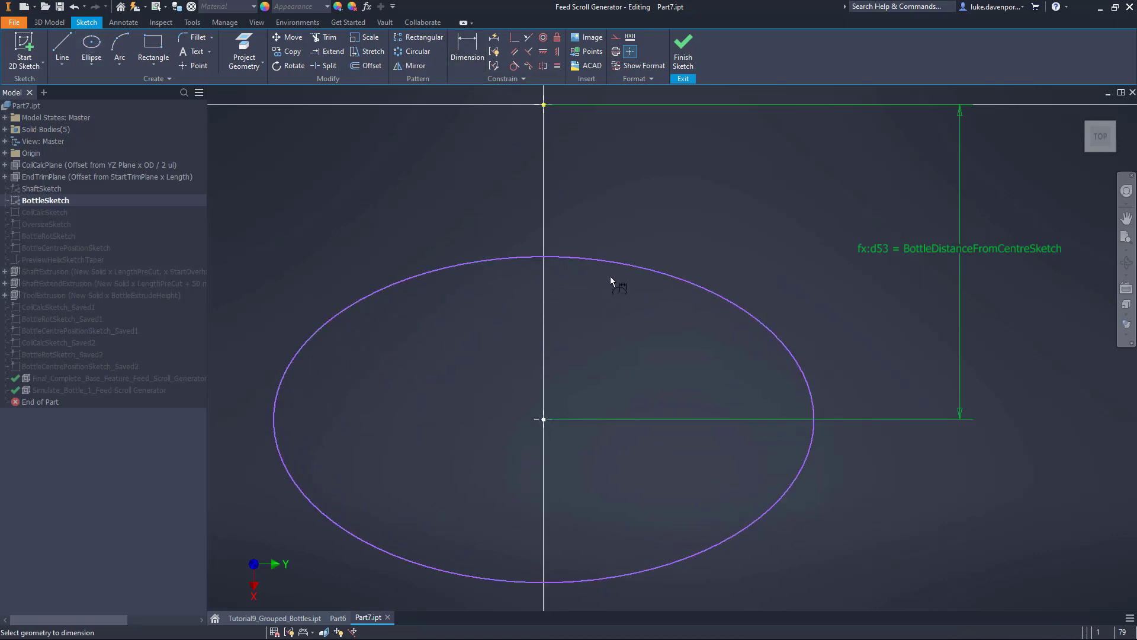
{"action": "left_click", "coordinate": [624, 264]}
{"action": "left_click", "coordinate": [629, 201]}
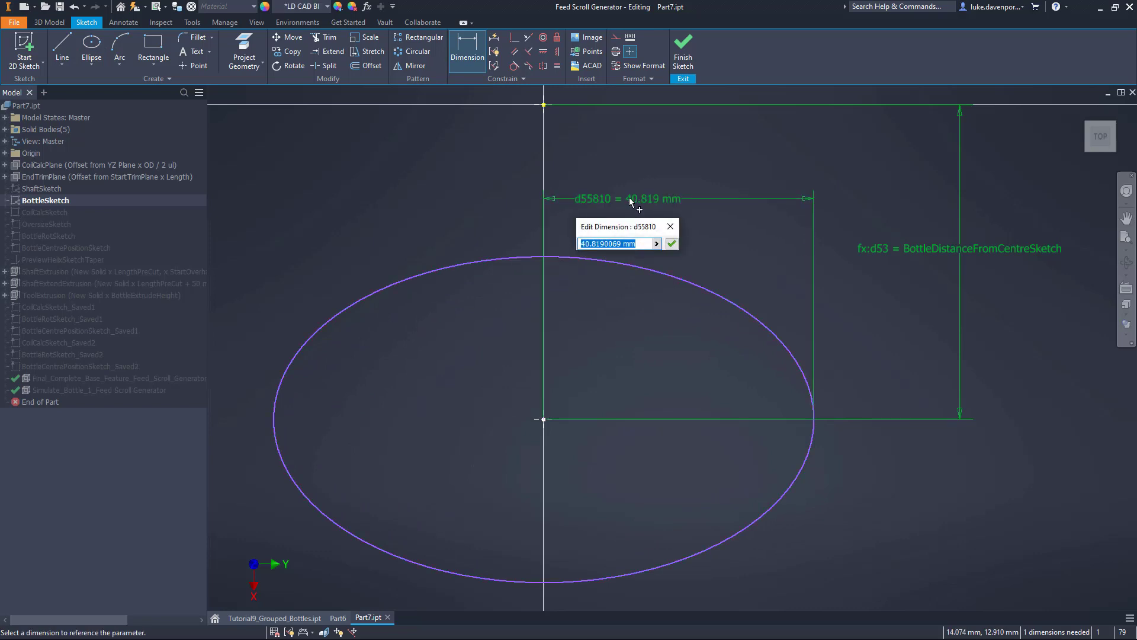
{"action": "type", "text": "30"}
{"action": "key", "text": "Return"}
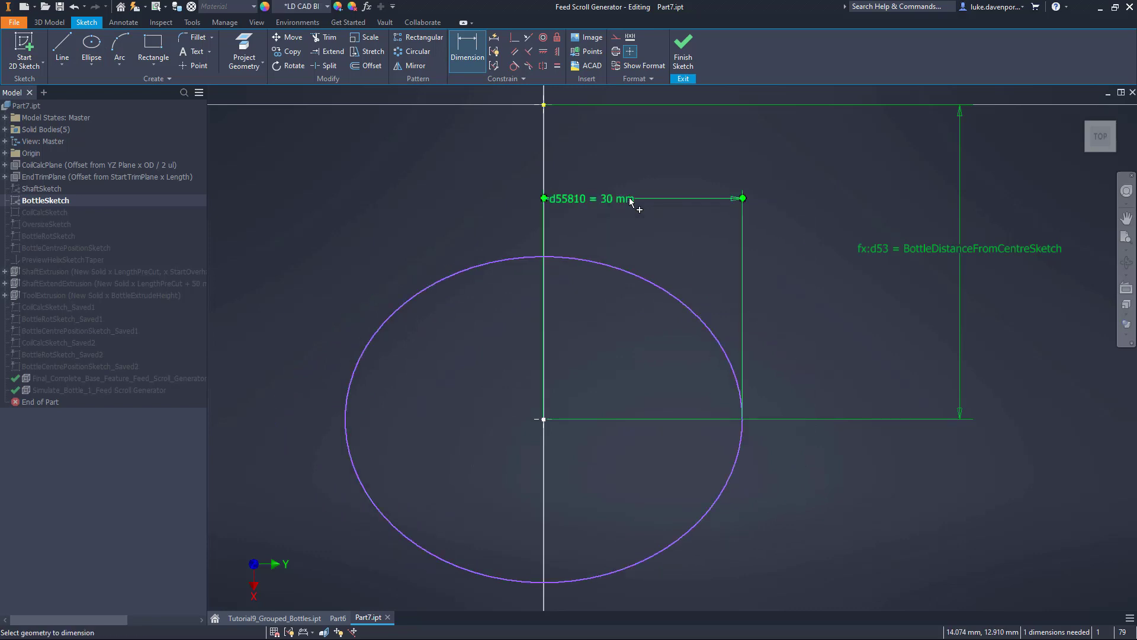
- Dimension the ellipse's vertical semi-axis to 20 mm and finish the bottle sketch
{"action": "left_click", "coordinate": [667, 287]}
{"action": "left_click", "coordinate": [880, 342]}
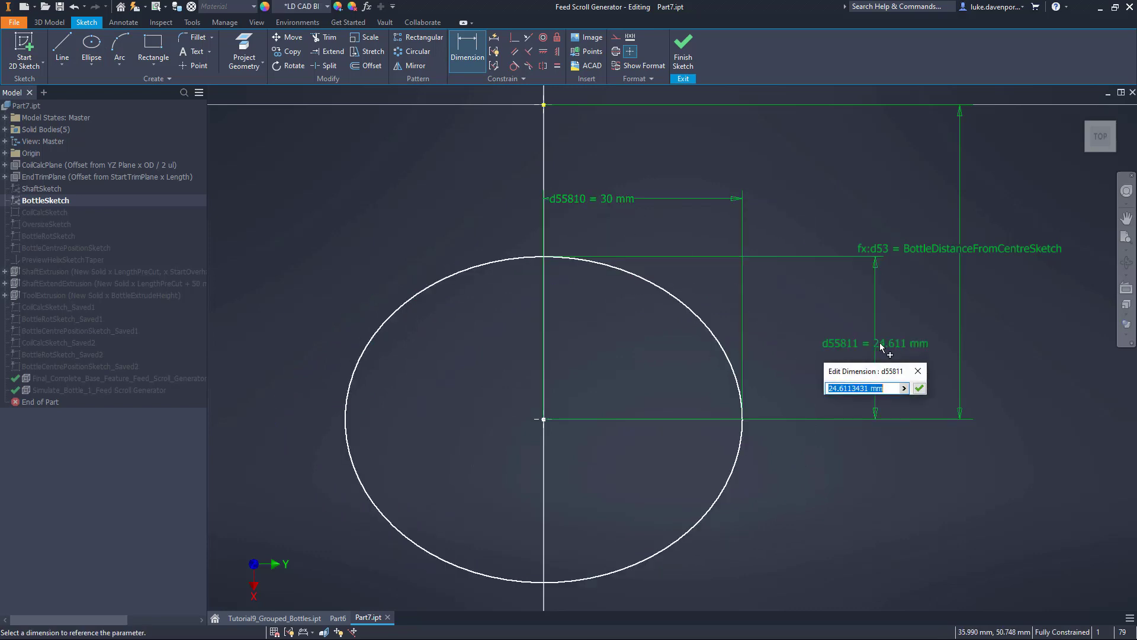
{"action": "type", "text": "20"}
{"action": "key", "text": "Return"}
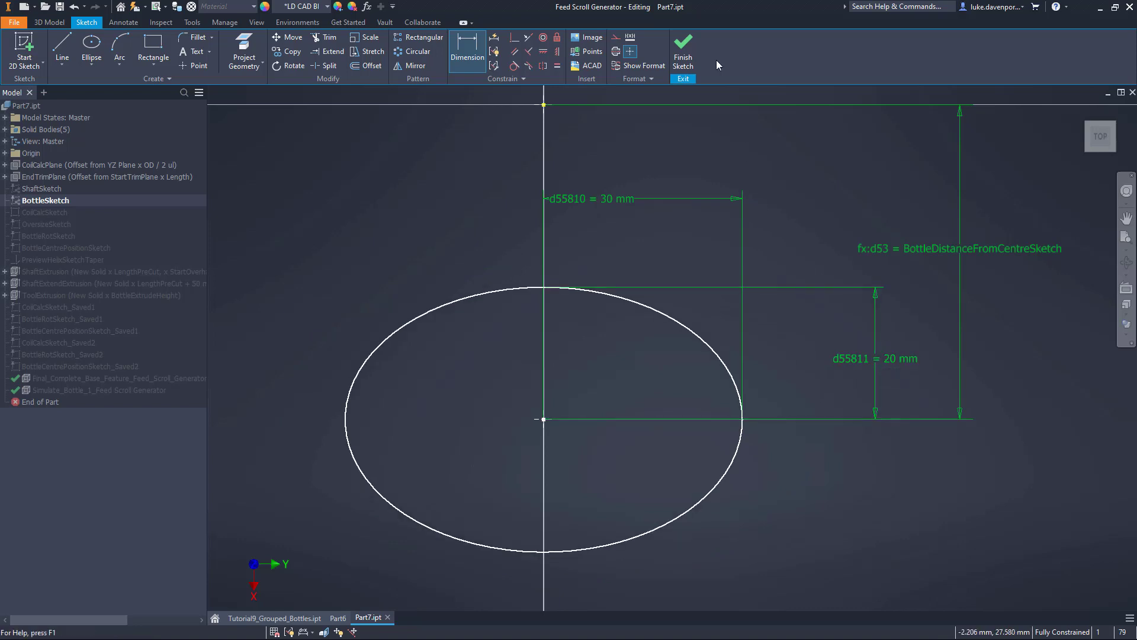
{"action": "left_click", "coordinate": [683, 50]}
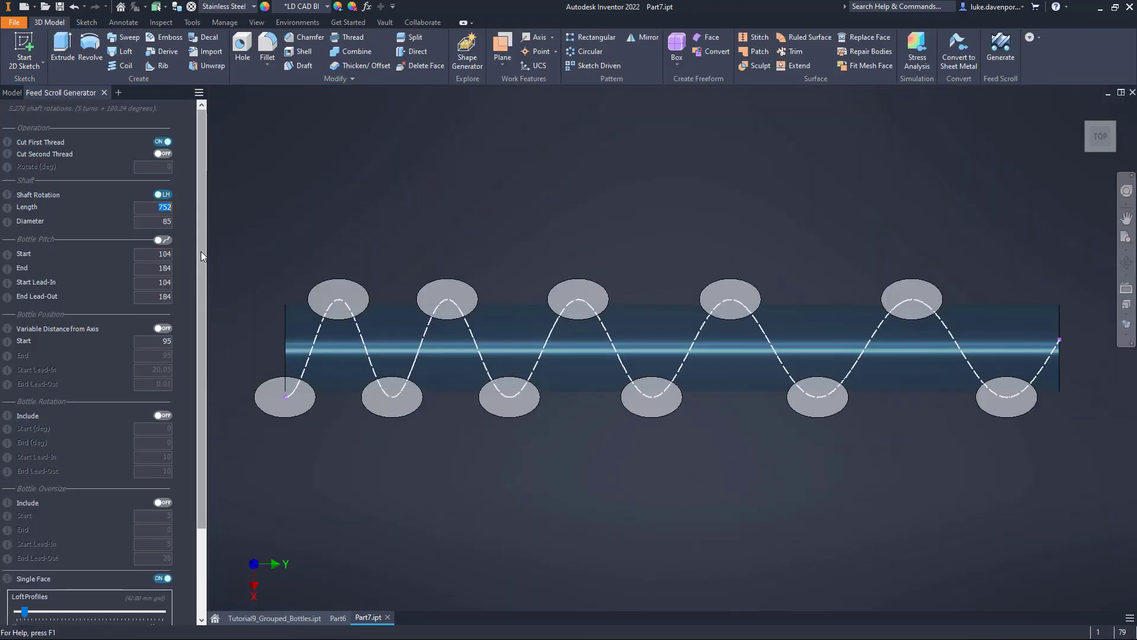
- Set the bottle pitch to 120 mm at the start and 200 mm at the end
{"action": "left_click", "coordinate": [160, 256]}
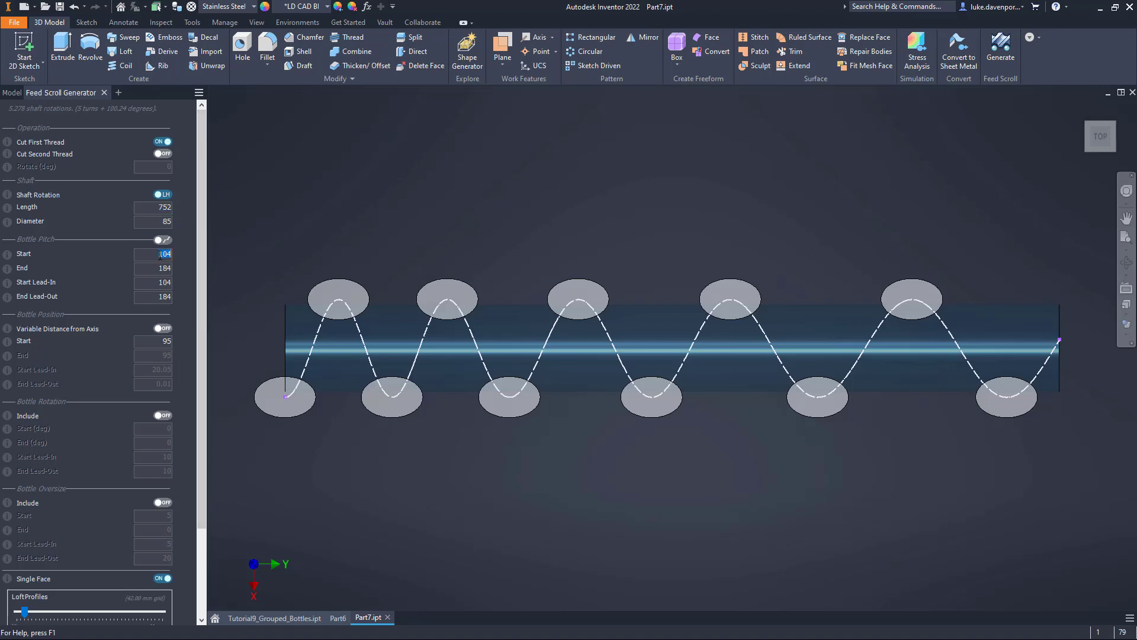
{"action": "type", "text": "120"}
{"action": "key", "text": "Return"}
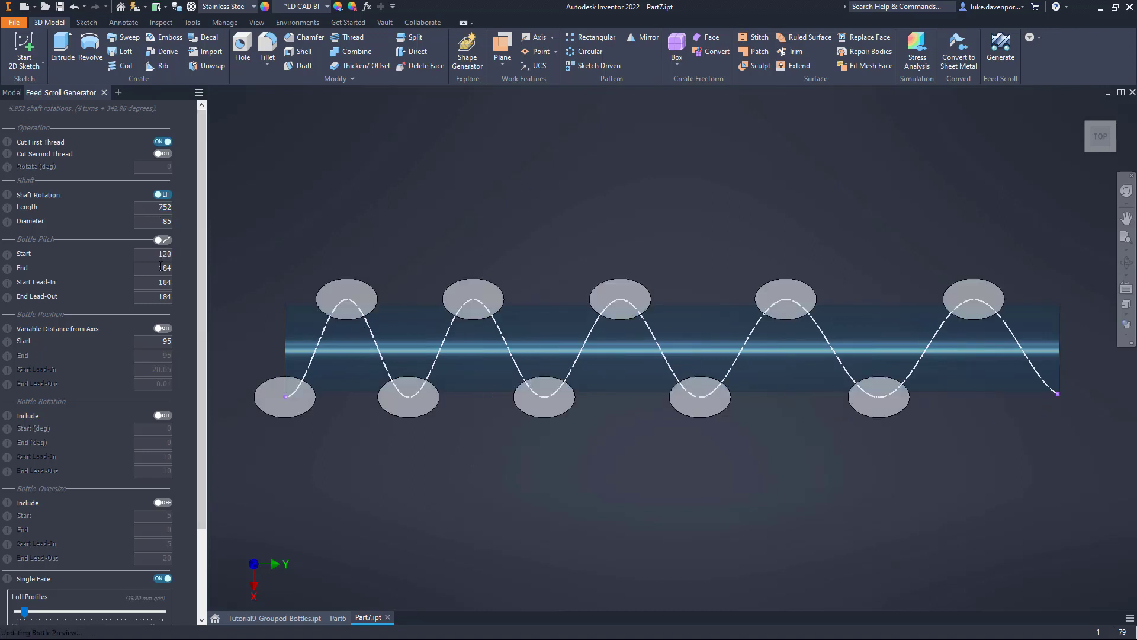
{"action": "left_click", "coordinate": [160, 267]}
{"action": "type", "text": "200"}
{"action": "key", "text": "Return"}
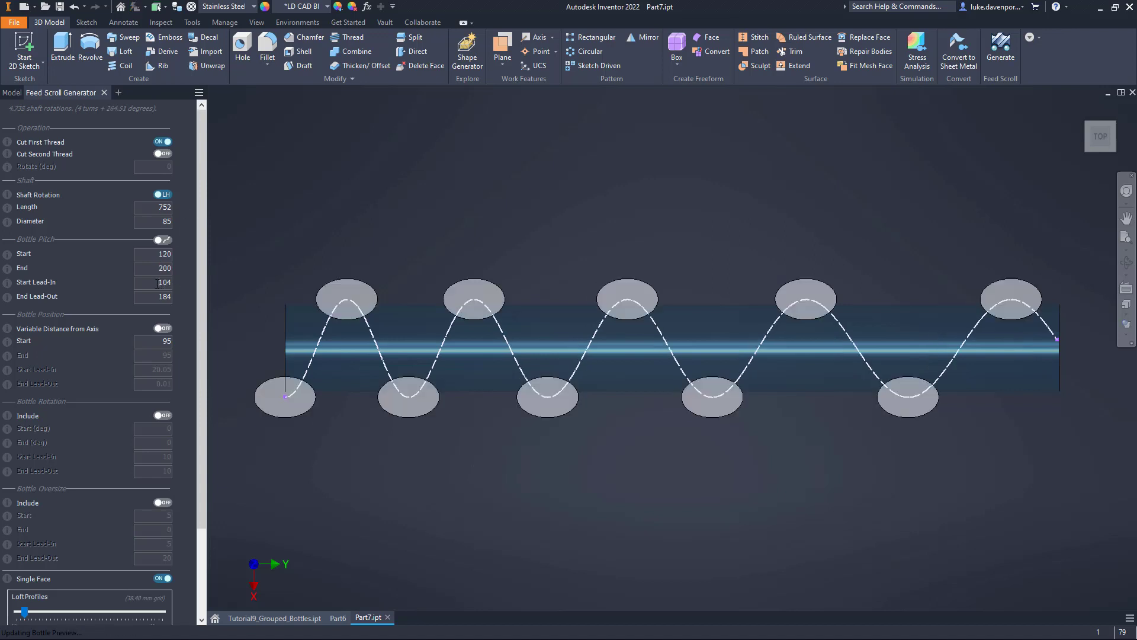
- Set the bottle pitch's start lead-in to 180 mm and end lead-out to 200 mm
{"action": "left_click", "coordinate": [157, 283]}
{"action": "type", "text": "180"}
{"action": "left_click", "coordinate": [153, 296]}
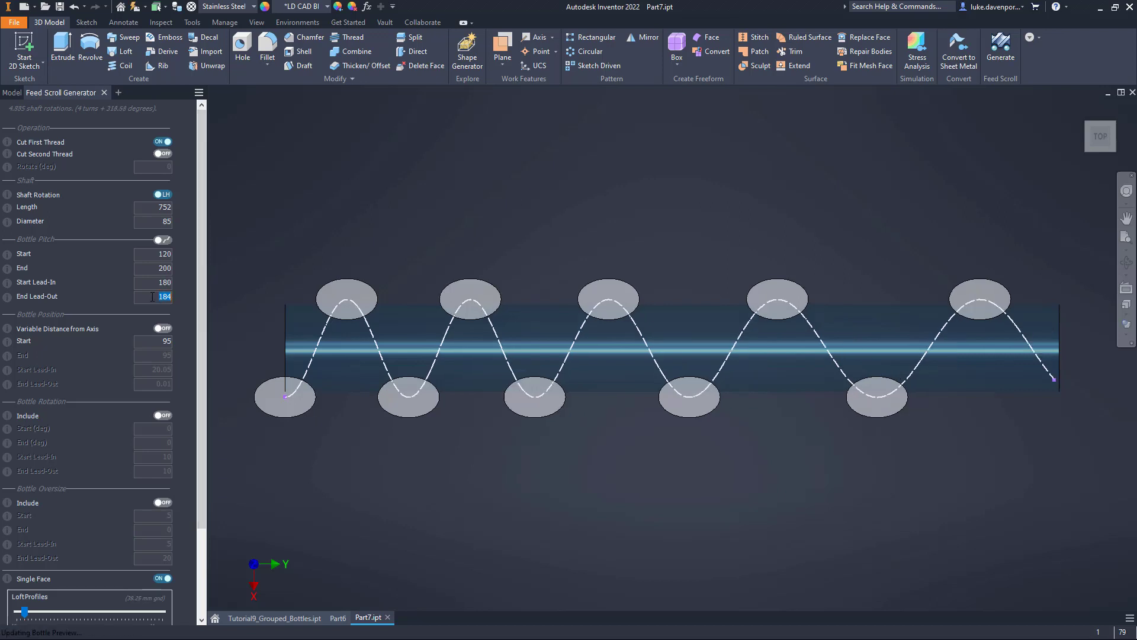
{"action": "type", "text": "200"}
{"action": "left_click", "coordinate": [155, 342]}
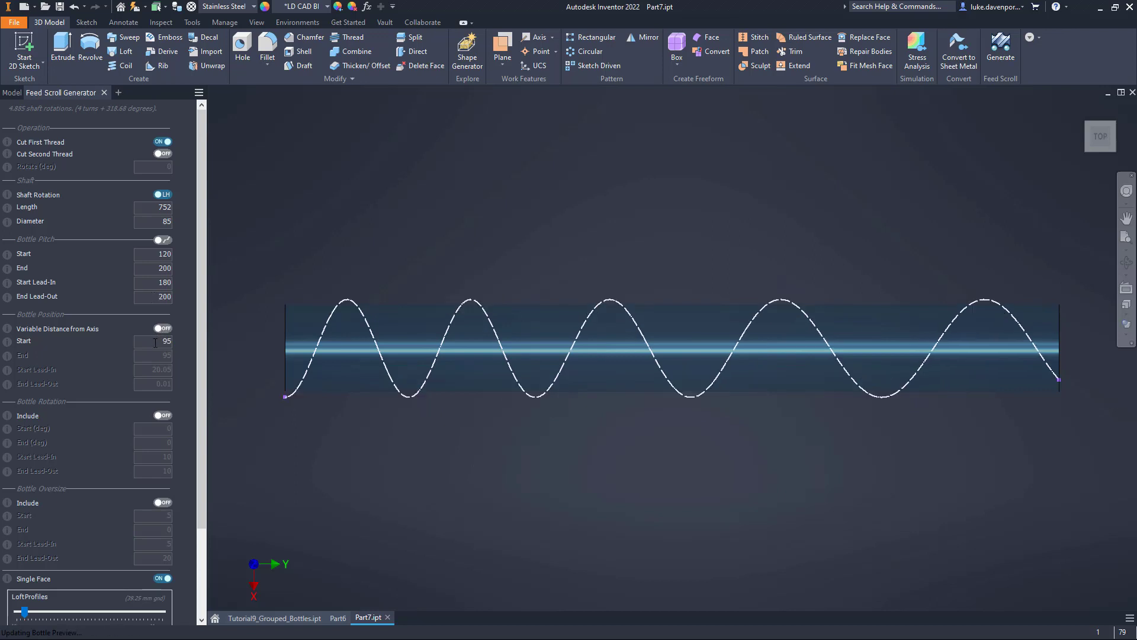
- Include both bottle rotation and bottle oversize in the scroll definition
{"action": "mouse_move", "coordinate": [201, 297]}
{"action": "left_mouse_down"}
{"action": "mouse_move", "coordinate": [200, 308]}
{"action": "mouse_move", "coordinate": [196, 294]}
{"action": "left_mouse_up"}
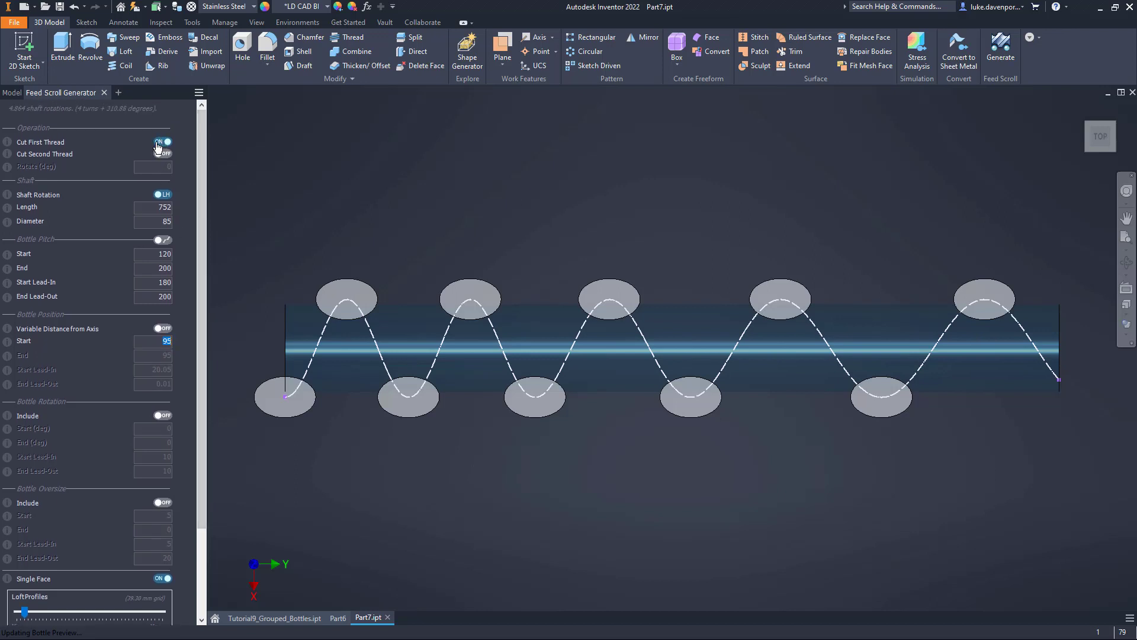
{"action": "left_click_drag", "start_coordinate": [201, 143], "coordinate": [206, 282]}
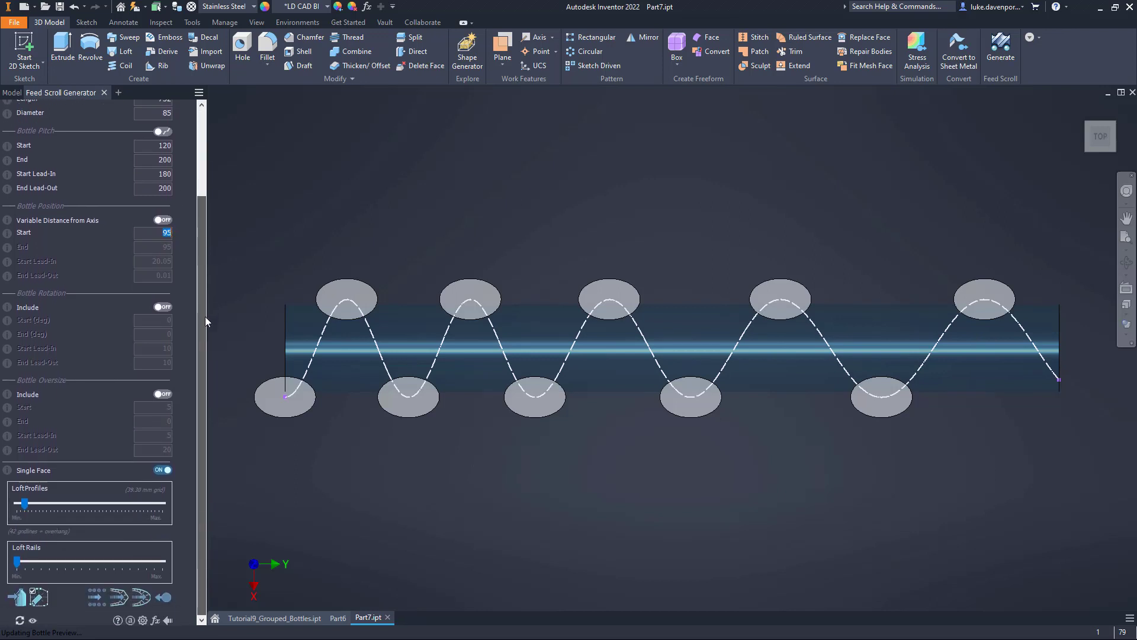
{"action": "left_click", "coordinate": [161, 307]}
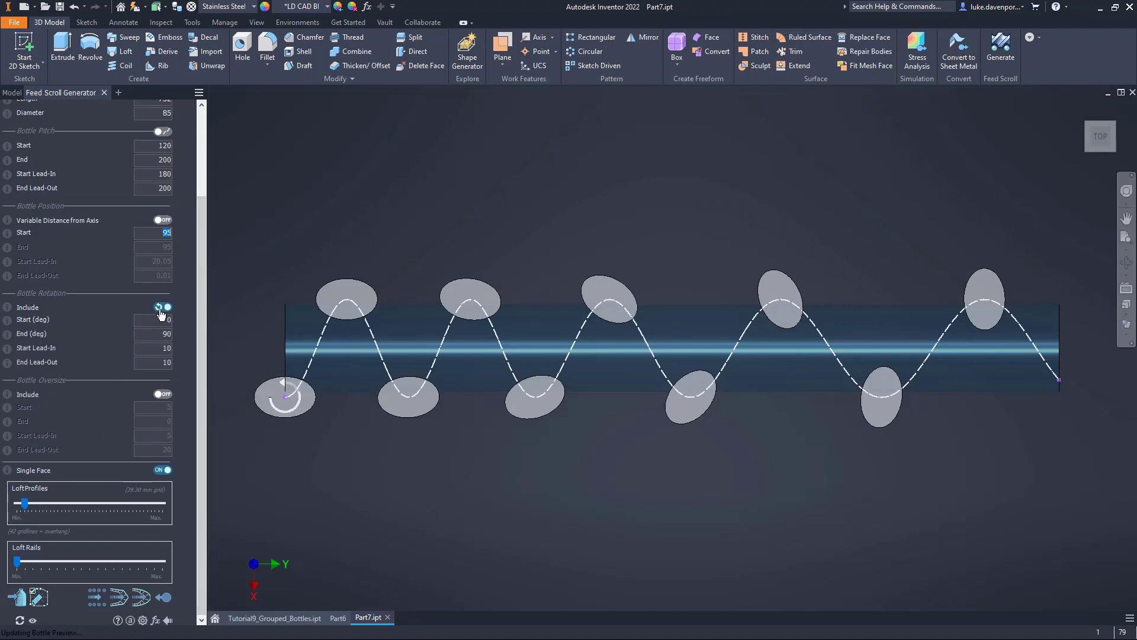
{"action": "left_click", "coordinate": [163, 395]}
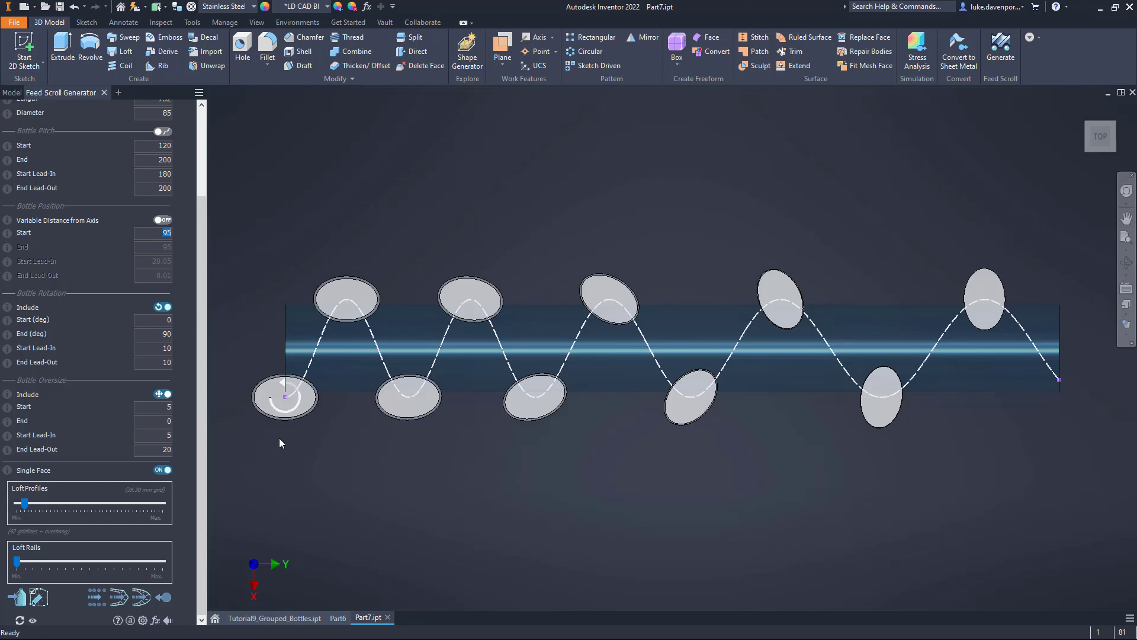
- Set the bottle oversize to 8 mm at the start and 1 mm at the end, with an end lead-out of 400 mm
{"action": "left_click_drag", "start_coordinate": [164, 407], "coordinate": [186, 410]}
{"action": "scroll", "coordinate": [264, 409], "scroll_direction": "up", "scroll_amount": 2}
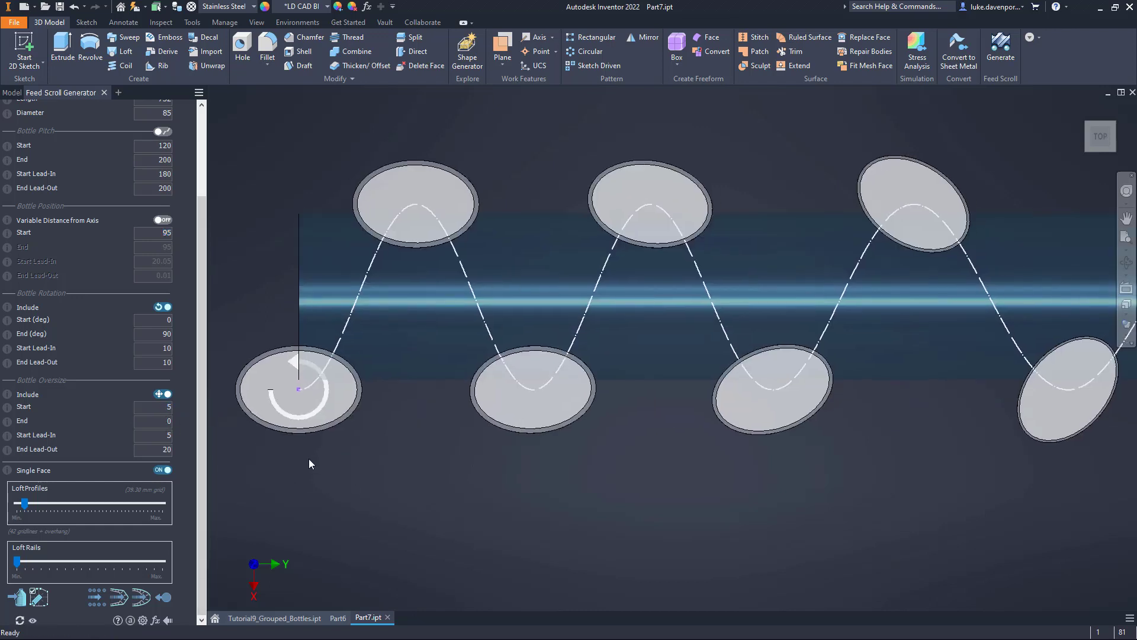
{"action": "double_click", "coordinate": [159, 421]}
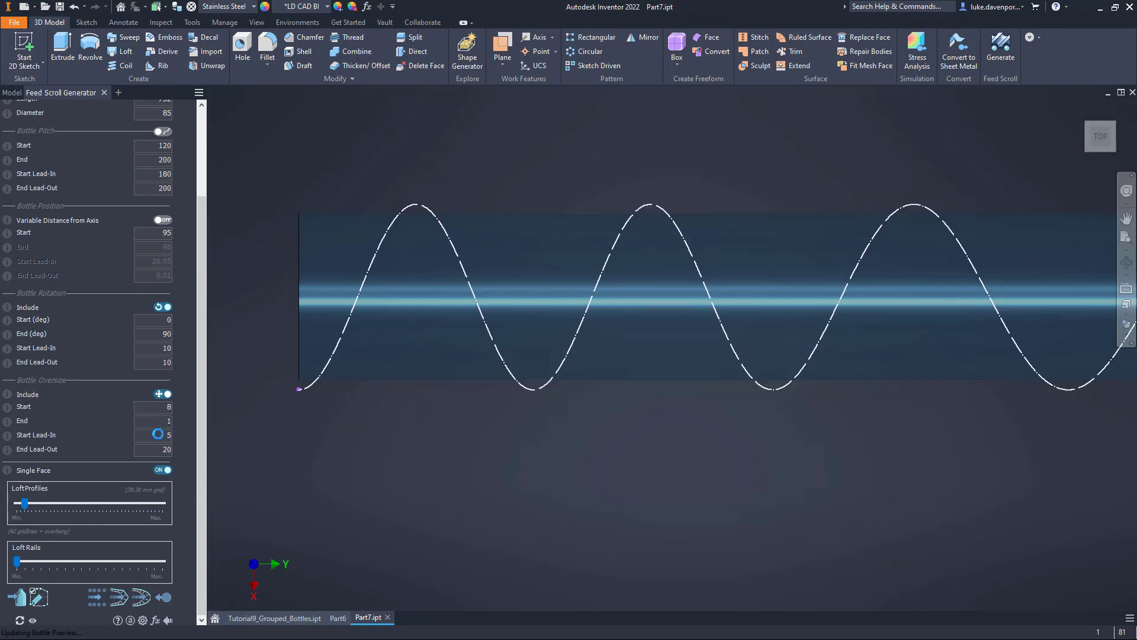
{"action": "double_click", "coordinate": [161, 436]}
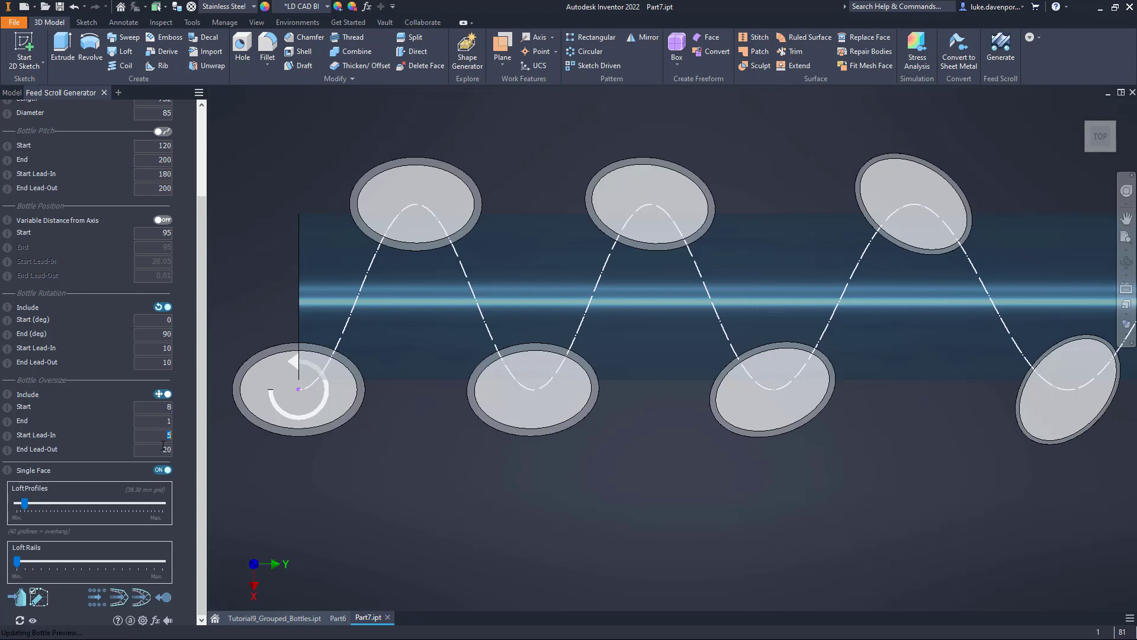
{"action": "double_click", "coordinate": [159, 451]}
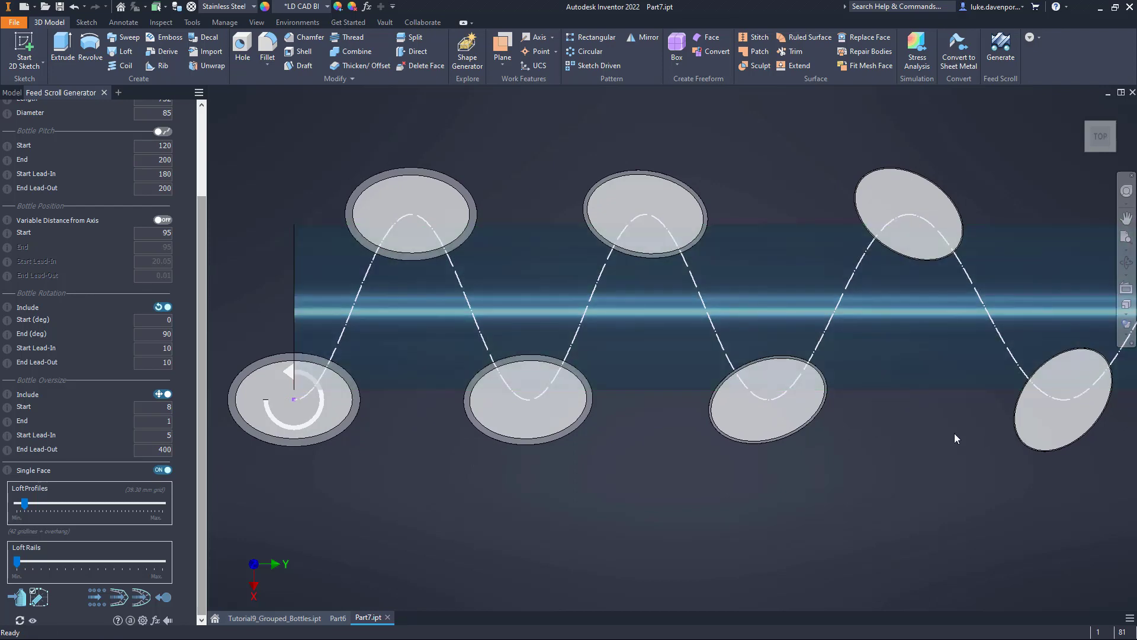
- Examine how the oversize clearance around the elliptical bottles changes along the shaft
{"action": "scroll", "coordinate": [946, 442], "scroll_direction": "down", "scroll_amount": 8}
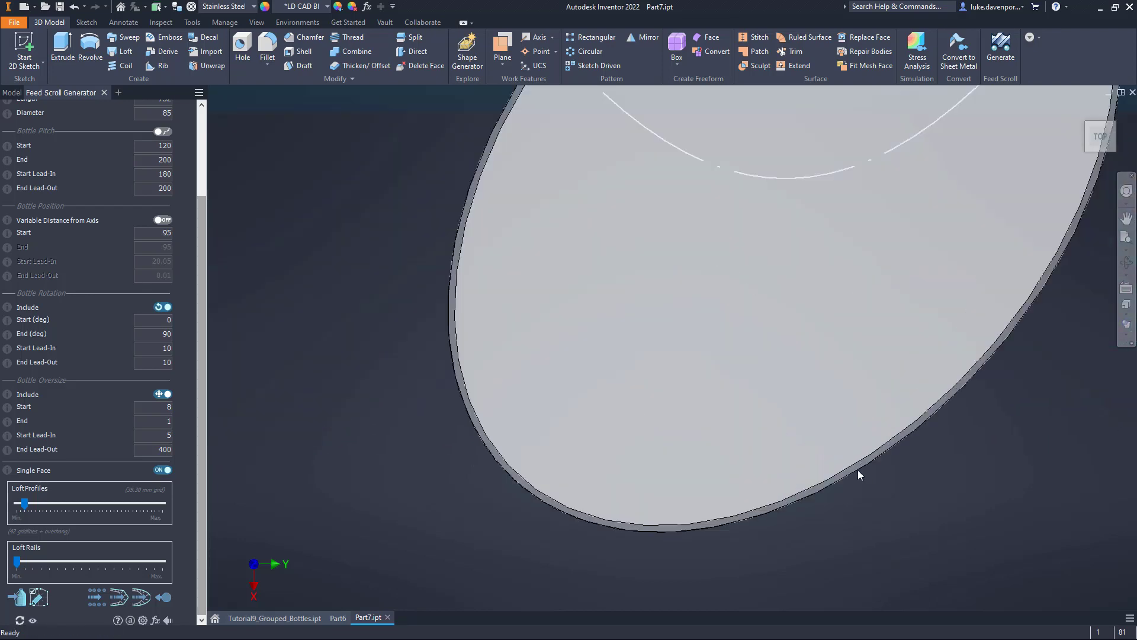
{"action": "scroll", "coordinate": [863, 463], "scroll_direction": "up", "scroll_amount": 6}
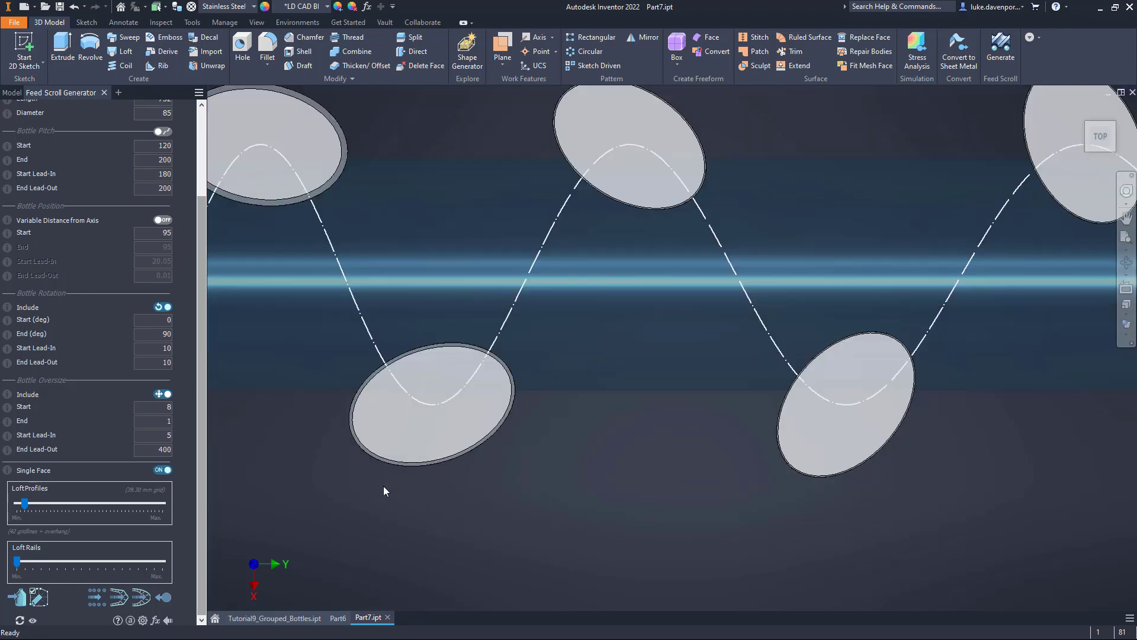
{"action": "scroll", "coordinate": [570, 486], "scroll_direction": "up", "scroll_amount": 3}
{"action": "middle_click_drag", "start_coordinate": [546, 496], "coordinate": [593, 430]}
{"action": "scroll", "coordinate": [654, 491], "scroll_direction": "up", "scroll_amount": 3}
{"action": "scroll", "coordinate": [592, 428], "scroll_direction": "down", "scroll_amount": 4}
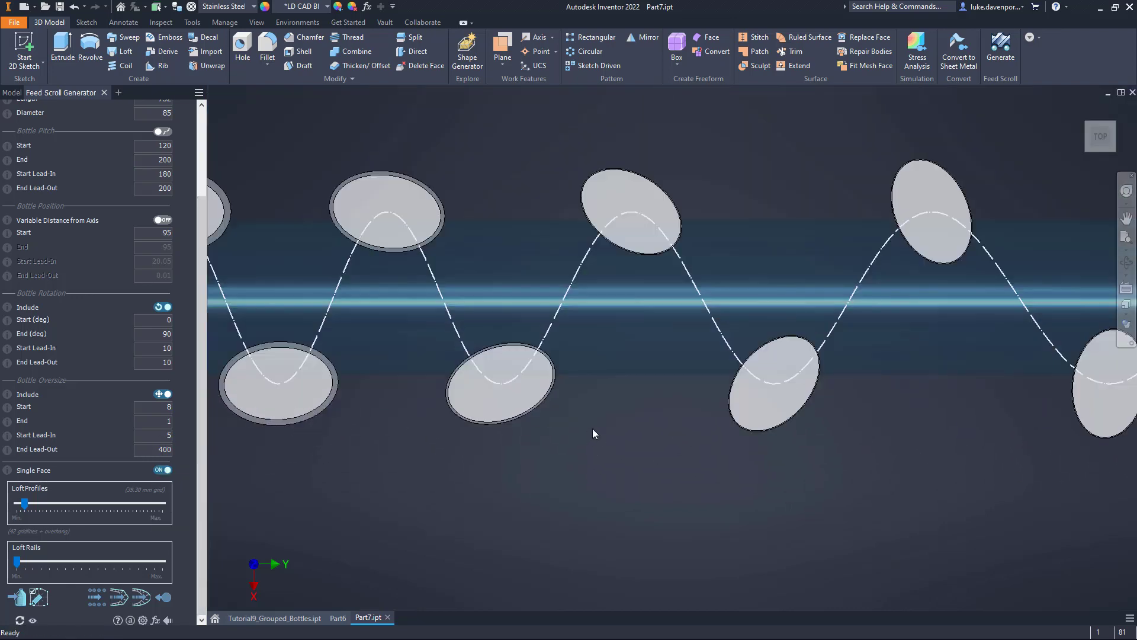
{"action": "scroll", "coordinate": [593, 428], "scroll_direction": "up", "scroll_amount": 2}
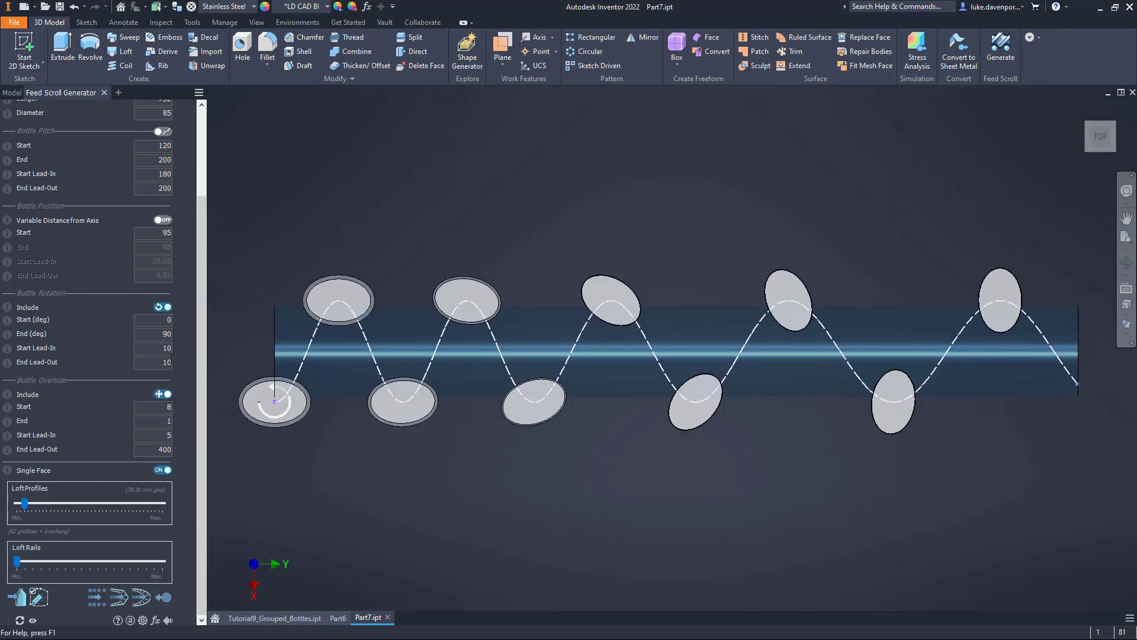
- Generate the first-thread scroll, replacing the existing finished solid body, and continue with another operation
{"action": "left_click", "coordinate": [141, 599]}
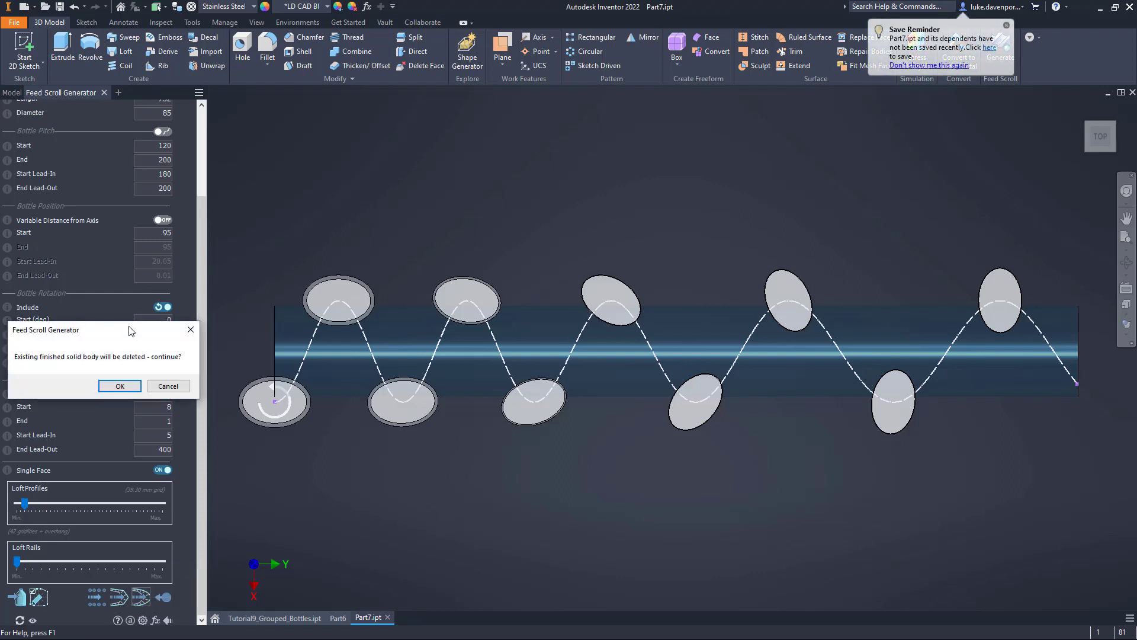
{"action": "left_click_drag", "start_coordinate": [131, 330], "coordinate": [579, 166]}
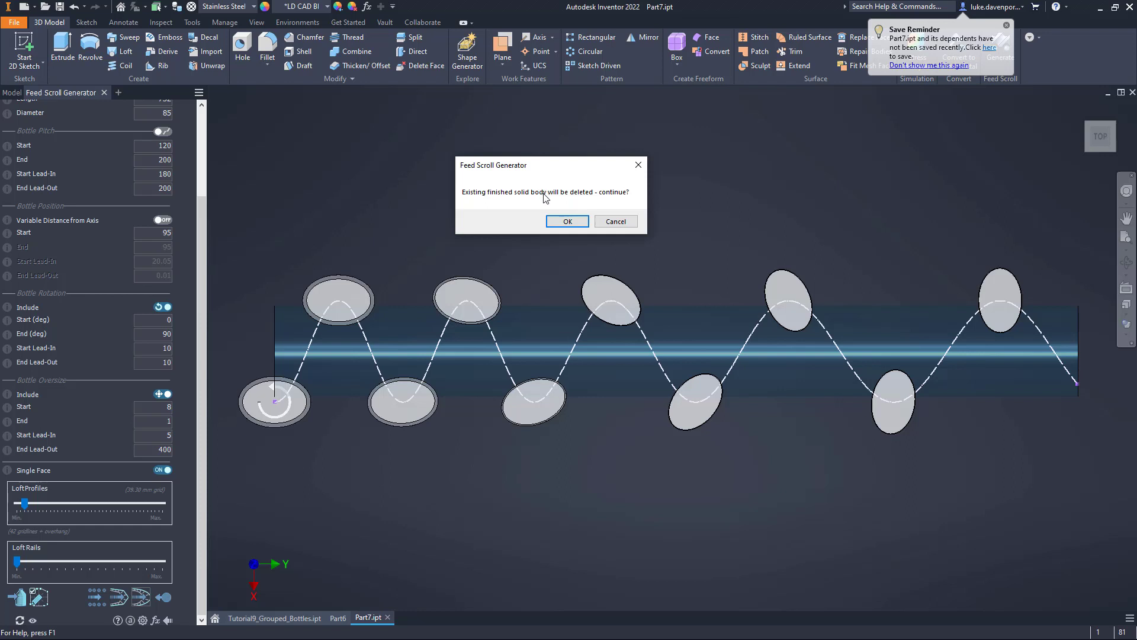
{"action": "left_click", "coordinate": [567, 222]}
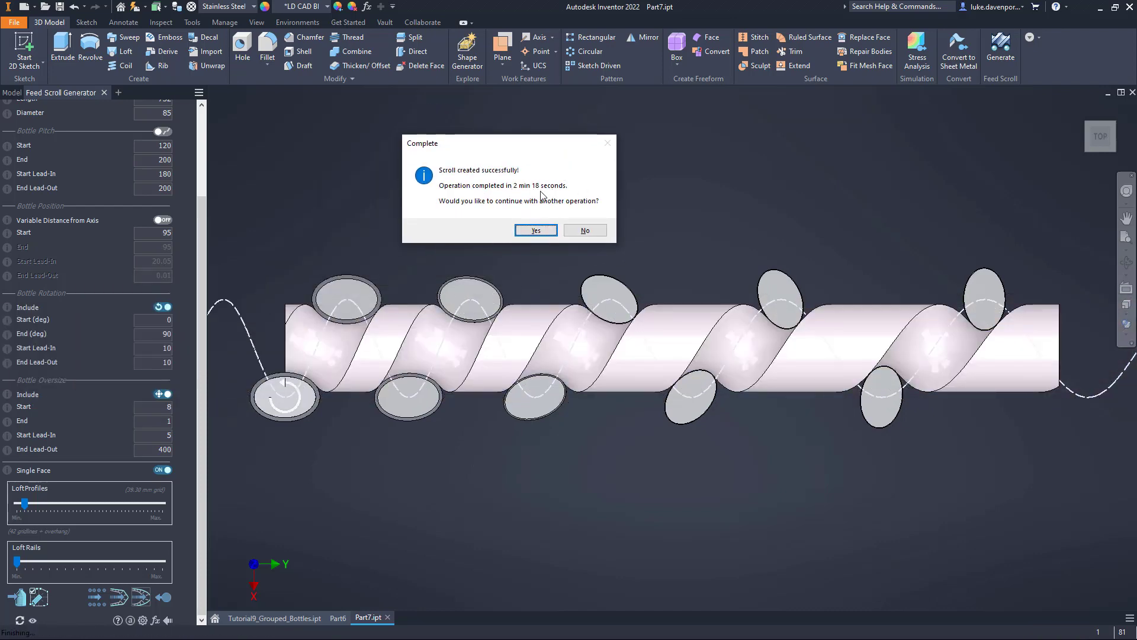
{"action": "left_click", "coordinate": [536, 230]}
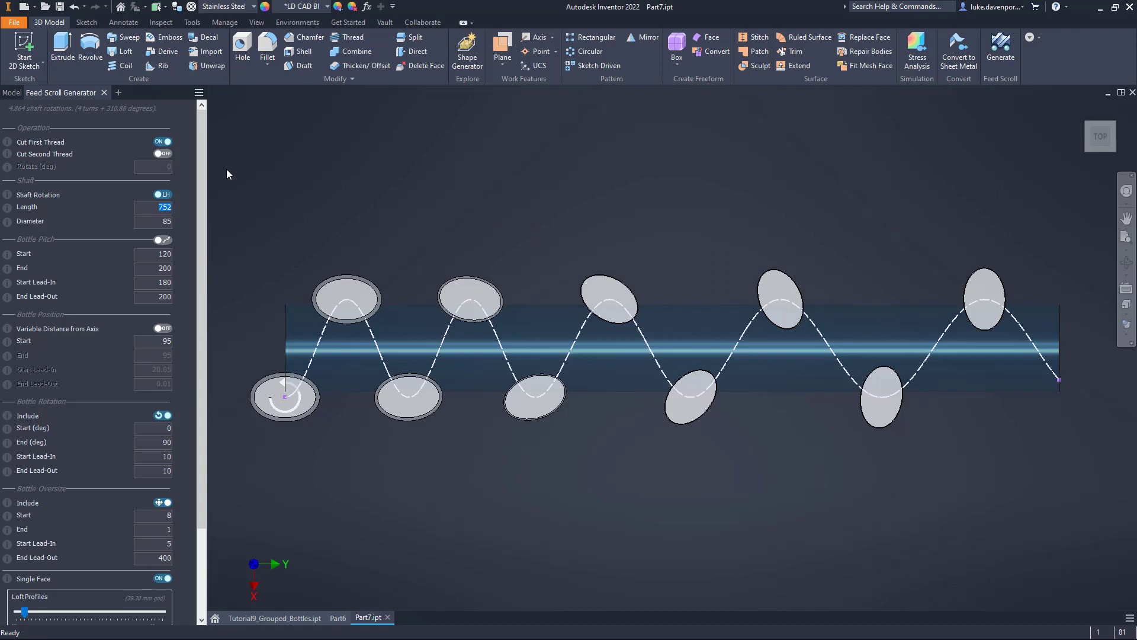
- Switch the operation to cutting the second thread, positioned by a 60 mm offset instead of a rotation angle
{"action": "left_click", "coordinate": [162, 154]}
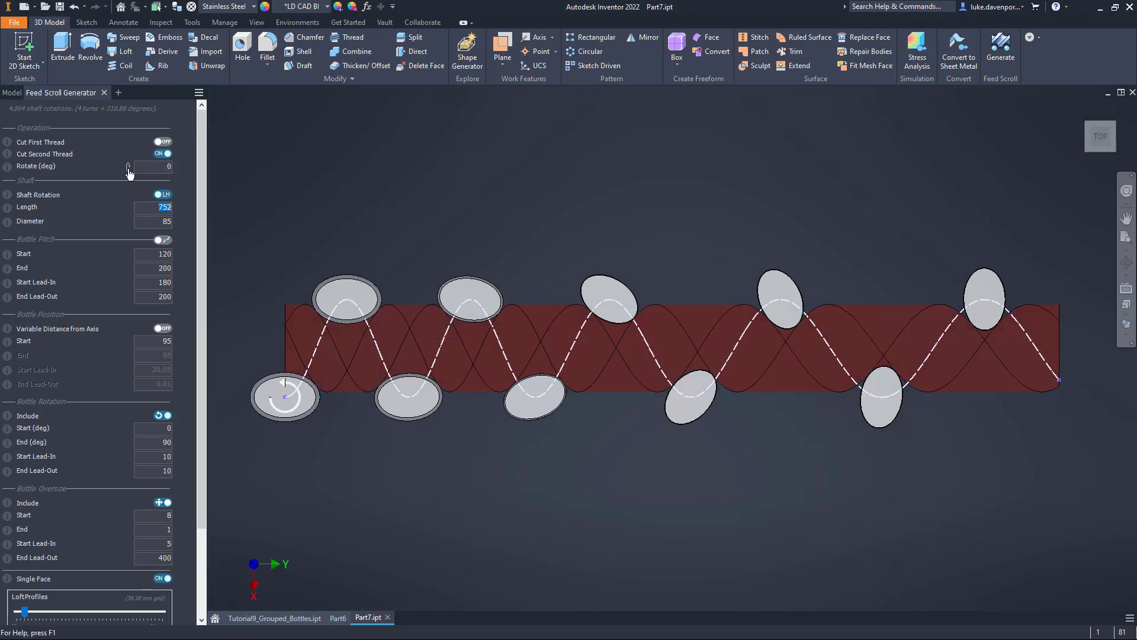
{"action": "left_click", "coordinate": [128, 168]}
{"action": "left_click", "coordinate": [159, 168]}
{"action": "left_click", "coordinate": [159, 167]}
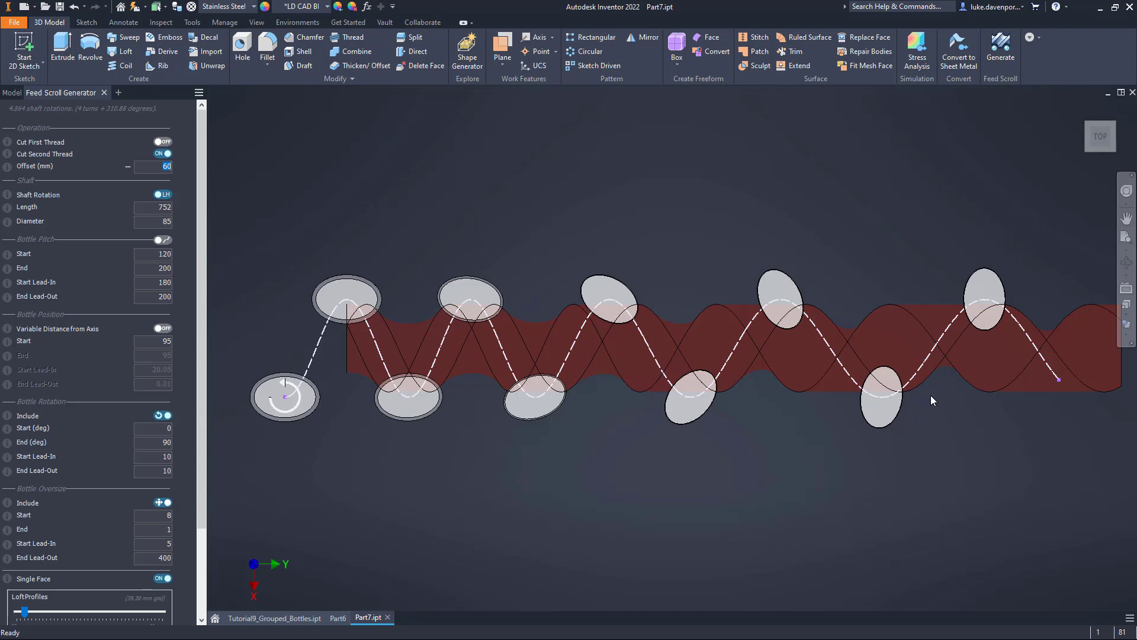
- Try bottle pitch end lead-outs of 240 and 260 mm, settling on 280 mm
{"action": "left_click", "coordinate": [156, 295]}
{"action": "type", "text": "240"}
{"action": "key", "text": "Return"}
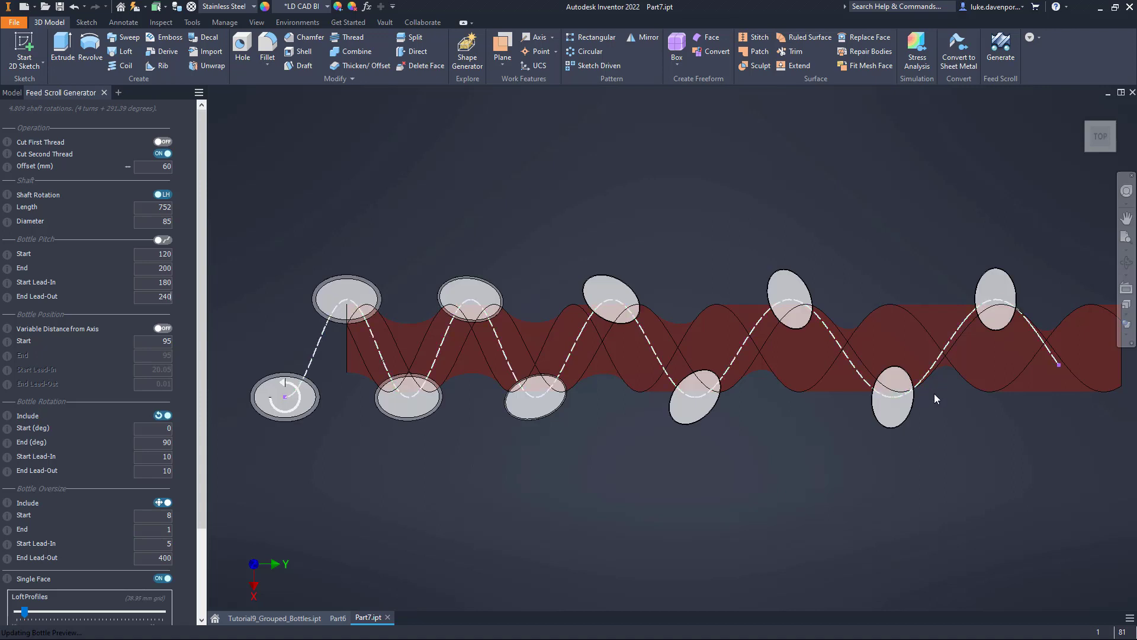
{"action": "double_click", "coordinate": [155, 292]}
{"action": "type", "text": "260"}
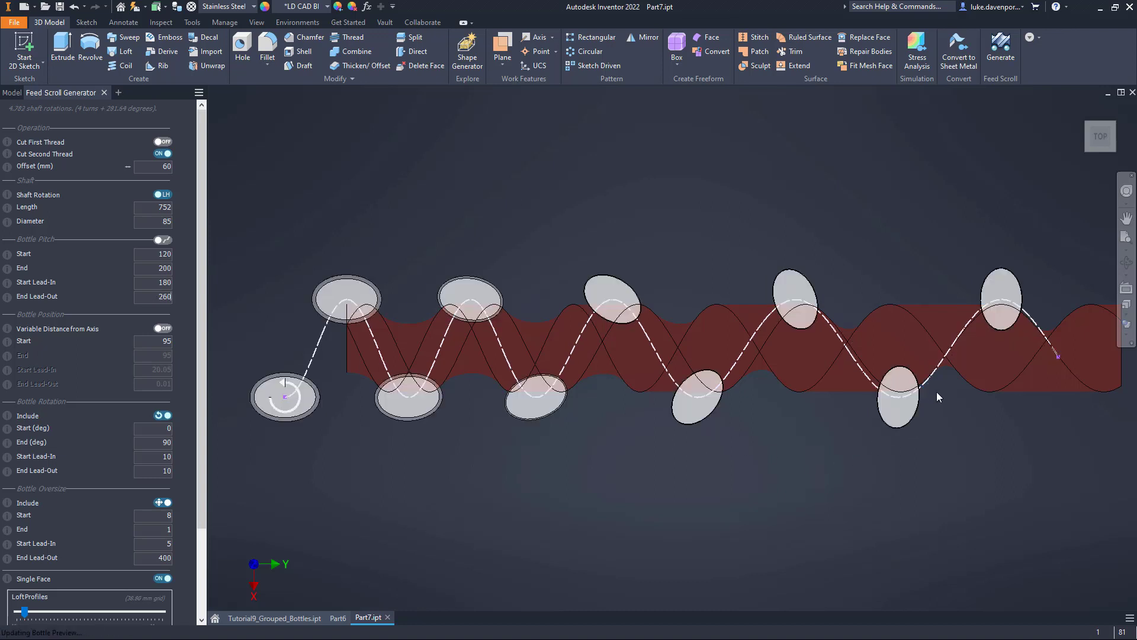
{"action": "double_click", "coordinate": [159, 297]}
{"action": "type", "text": "280"}
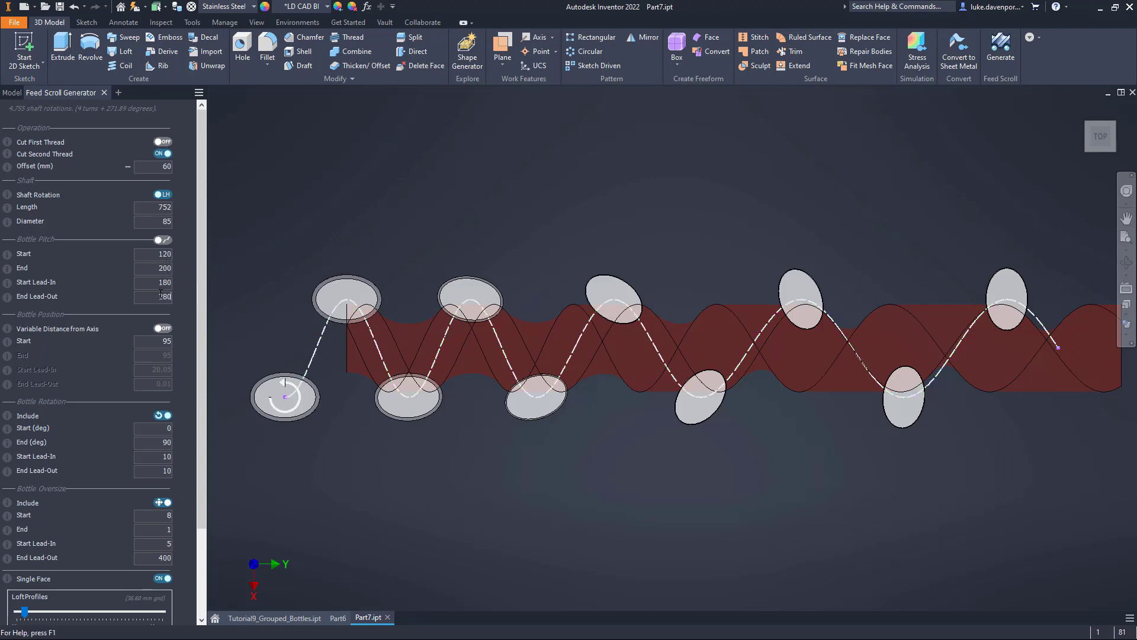
- Reverse the direction of the included bottle rotation
{"action": "left_click_drag", "start_coordinate": [199, 296], "coordinate": [202, 321]}
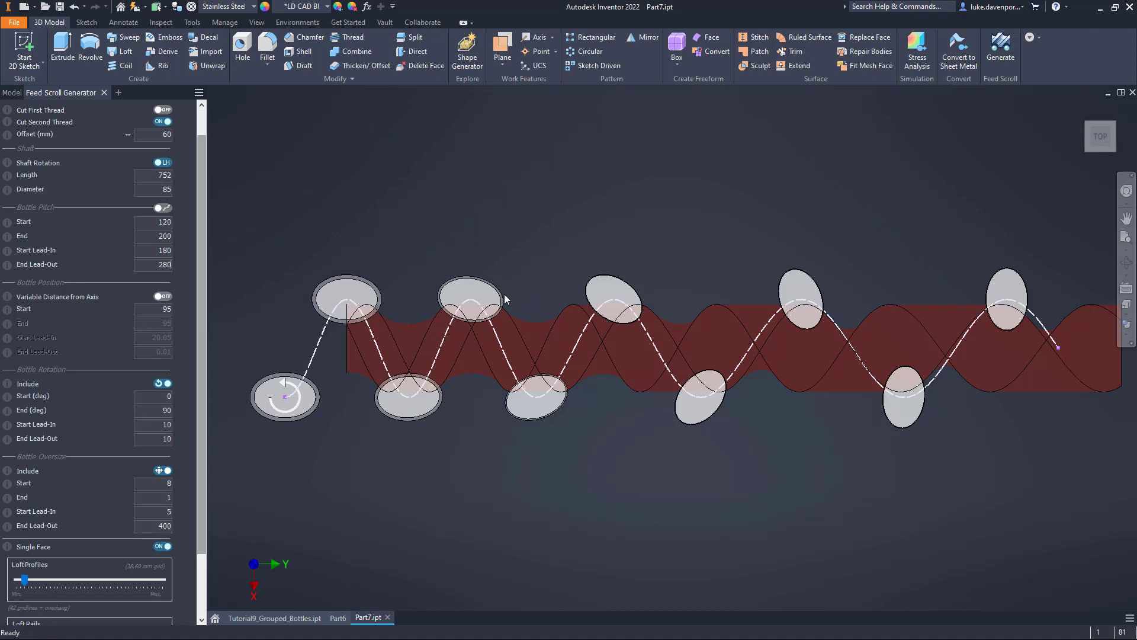
{"action": "scroll", "coordinate": [202, 293], "scroll_direction": "down", "scroll_amount": 2}
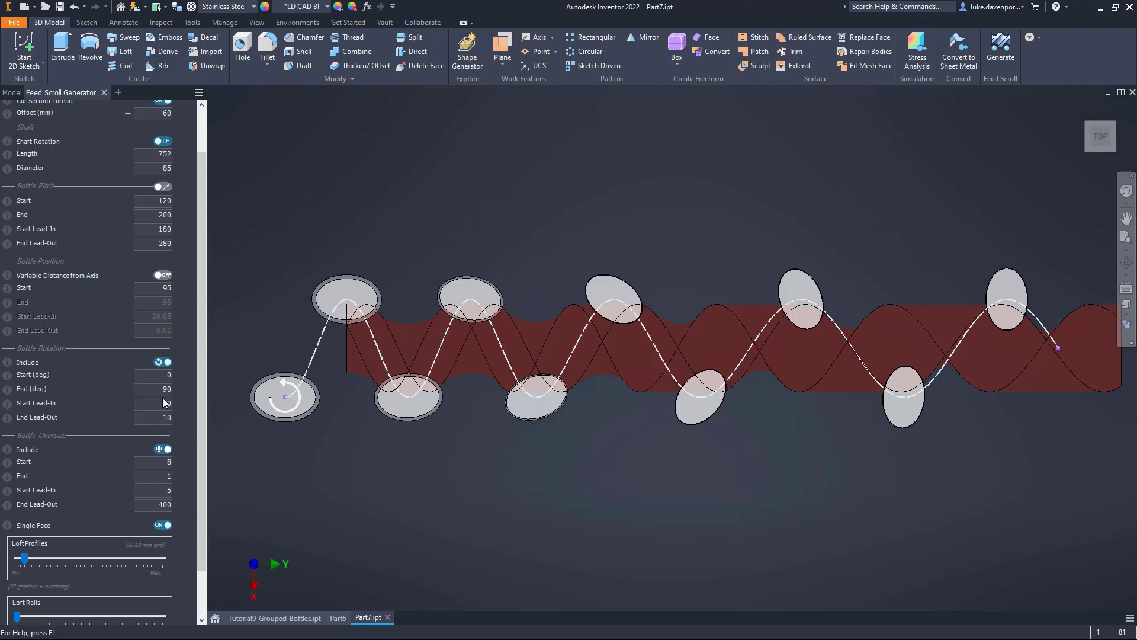
{"action": "double_click", "coordinate": [162, 418]}
{"action": "left_click", "coordinate": [157, 403]}
{"action": "left_click", "coordinate": [165, 364]}
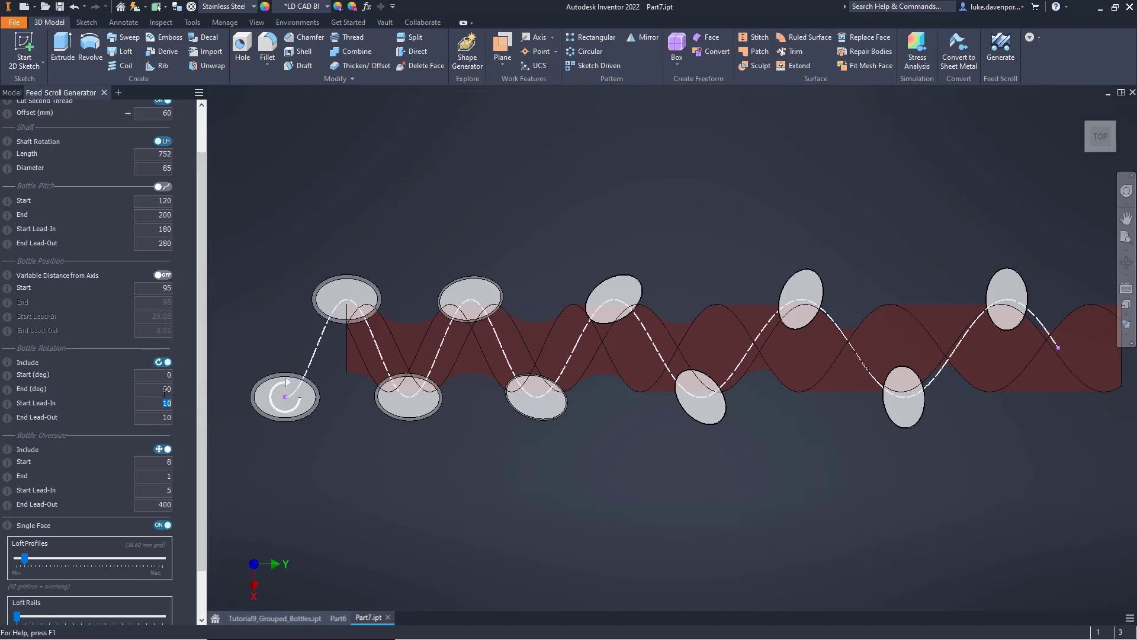
- Generate the second-thread cut in the scroll and continue with another operation
{"action": "scroll", "coordinate": [201, 377], "scroll_direction": "down", "scroll_amount": 2}
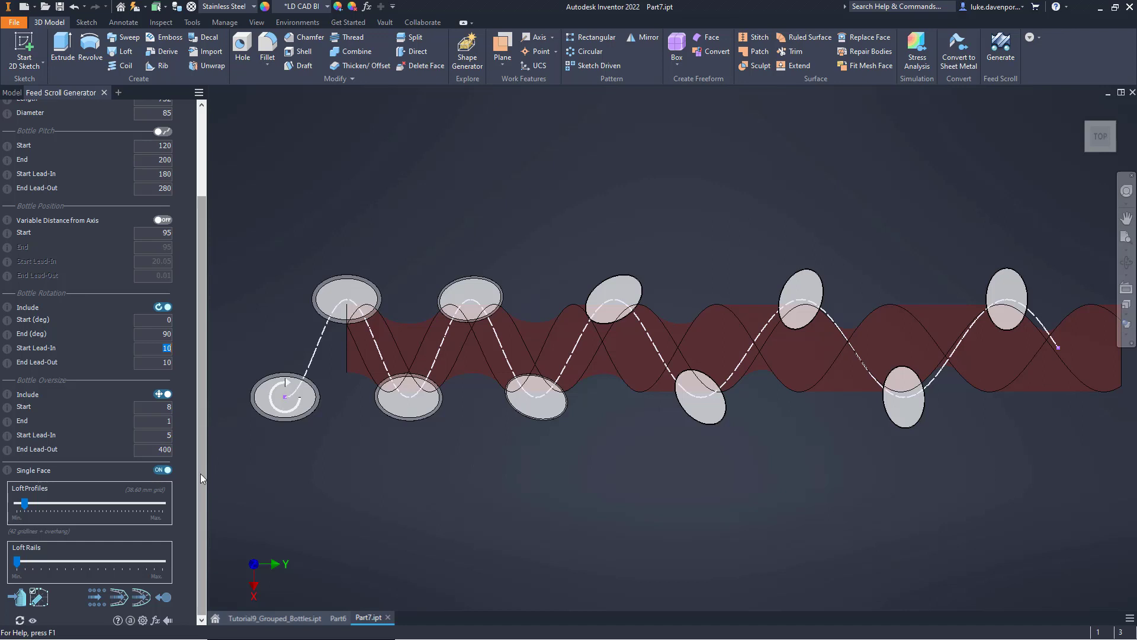
{"action": "left_click", "coordinate": [141, 600]}
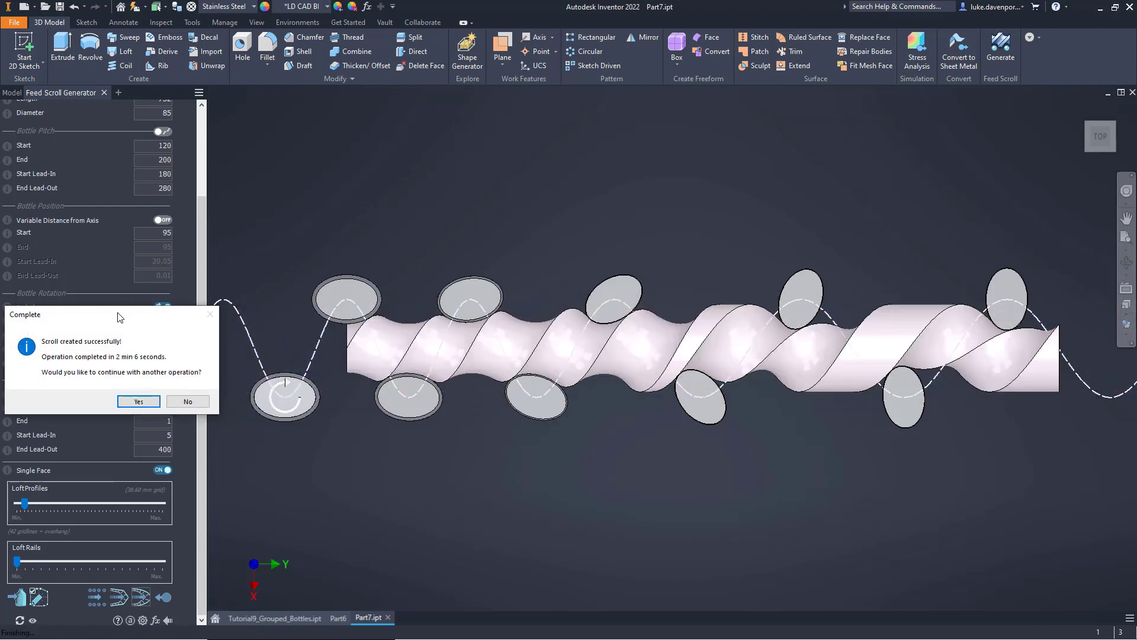
{"action": "left_click_drag", "start_coordinate": [118, 317], "coordinate": [493, 142]}
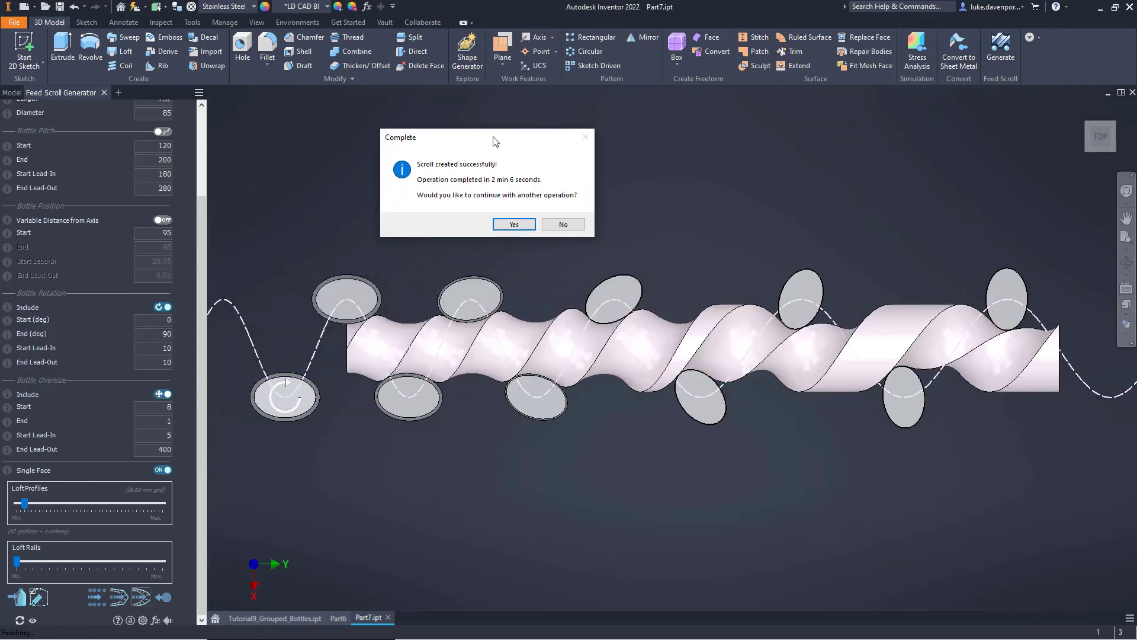
{"action": "left_click", "coordinate": [514, 224]}
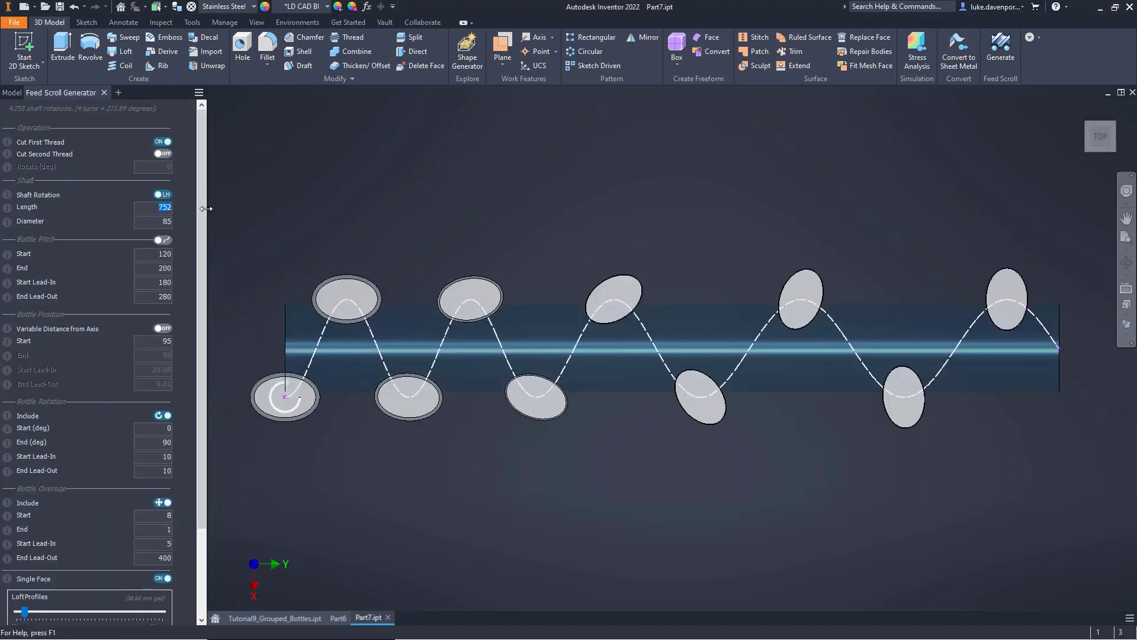
{"action": "left_click_drag", "start_coordinate": [200, 208], "coordinate": [206, 277]}
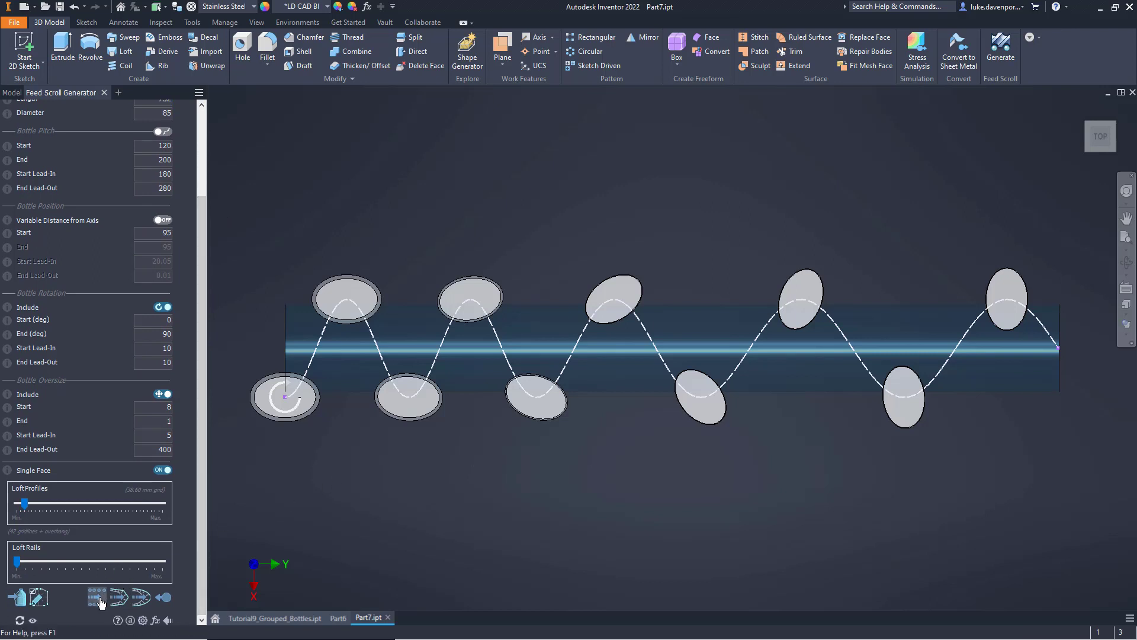
{"action": "scroll", "coordinate": [200, 399], "scroll_direction": "up", "scroll_amount": 3}
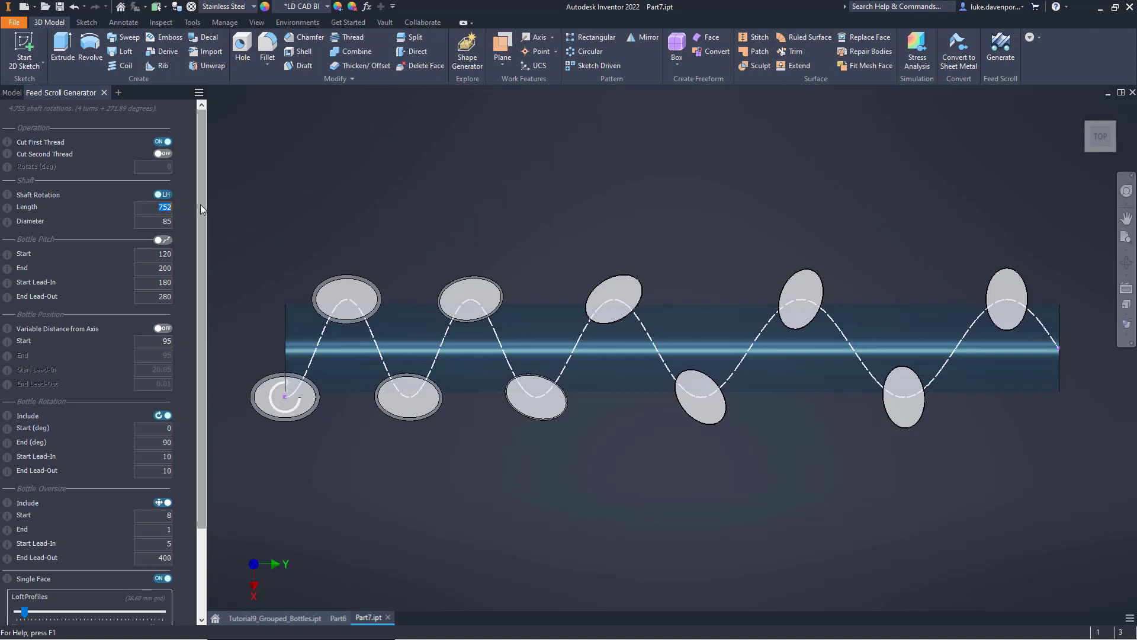
- Generate the bottle simulation for the two-thread feed scroll and advance the shaft rotation to 10 degrees
{"action": "left_click_drag", "start_coordinate": [200, 204], "coordinate": [200, 353]}
{"action": "left_click", "coordinate": [97, 597]}
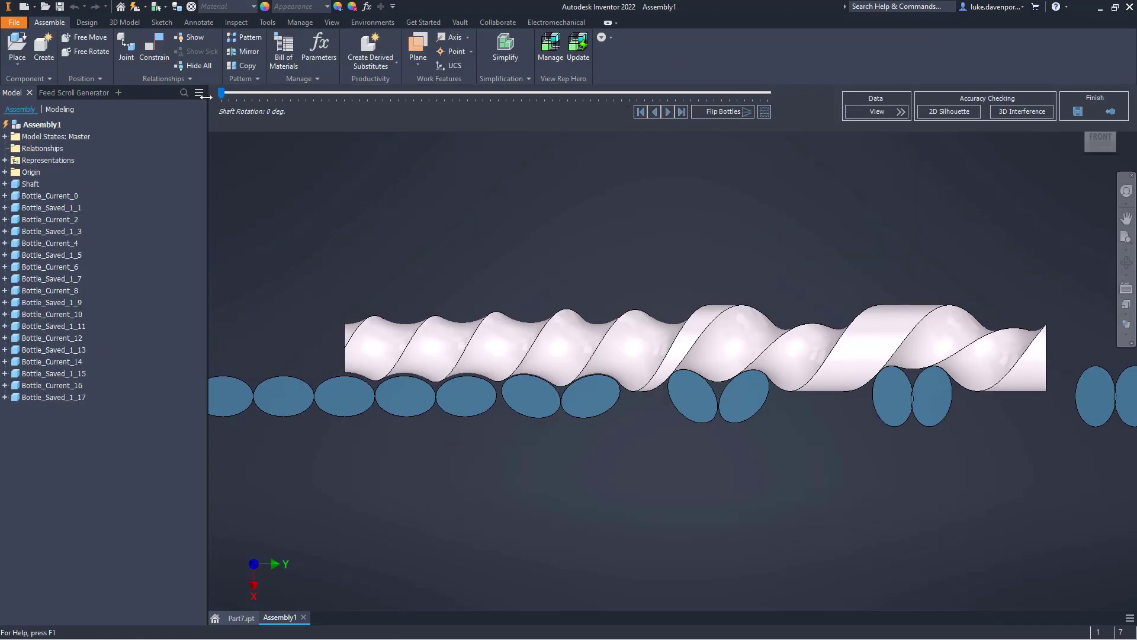
{"action": "left_click_drag", "start_coordinate": [221, 93], "coordinate": [243, 107]}
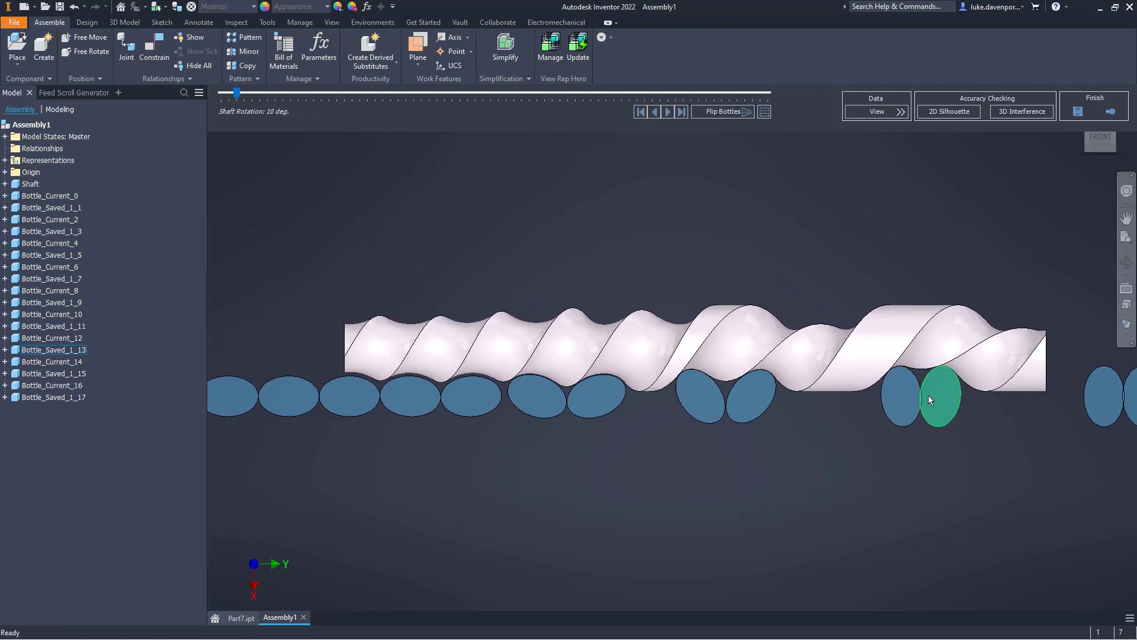
- Examine the clearance between the paired upright bottles and the thread surface near the scroll's discharge end
{"action": "scroll", "coordinate": [923, 387], "scroll_direction": "up", "scroll_amount": 3}
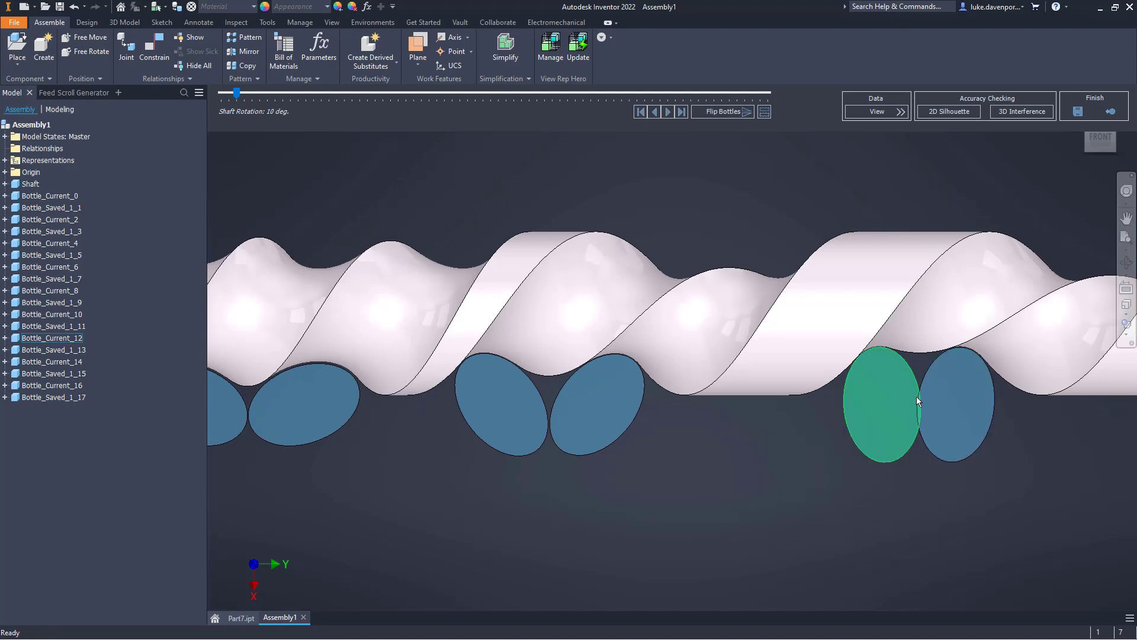
{"action": "scroll", "coordinate": [972, 348], "scroll_direction": "up", "scroll_amount": 5}
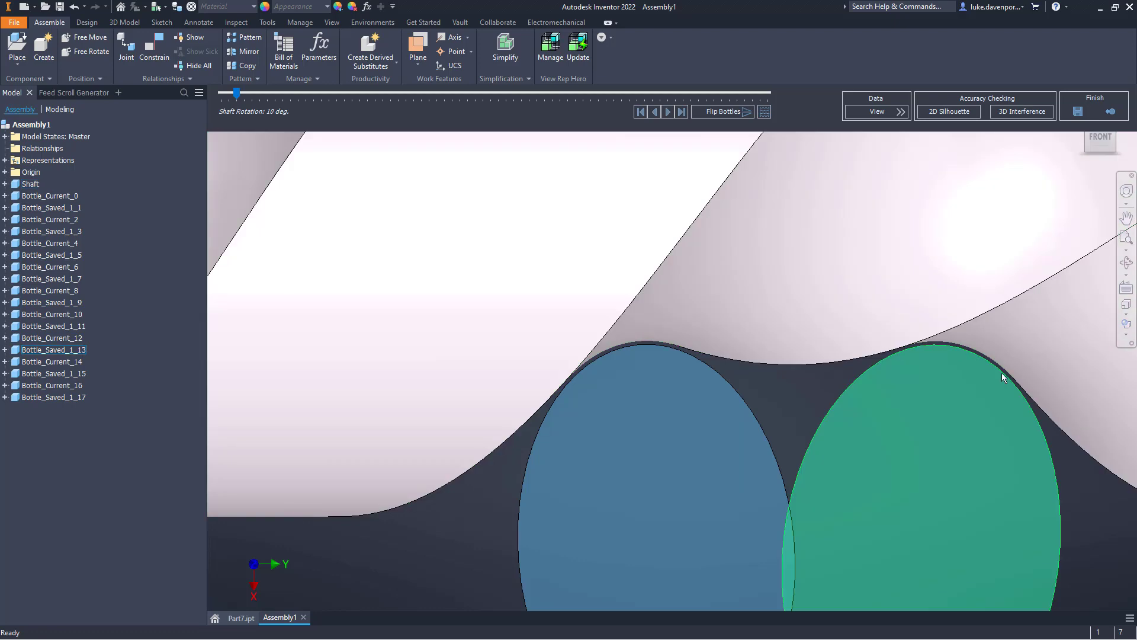
{"action": "scroll", "coordinate": [632, 347], "scroll_direction": "up", "scroll_amount": 5}
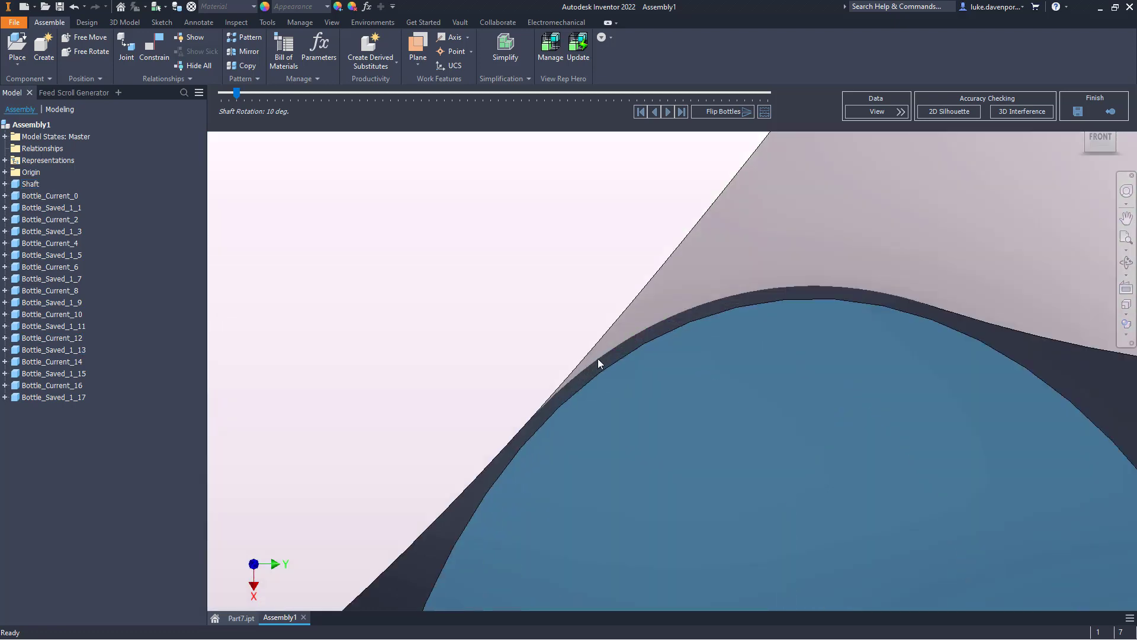
{"action": "scroll", "coordinate": [649, 343], "scroll_direction": "down", "scroll_amount": 5}
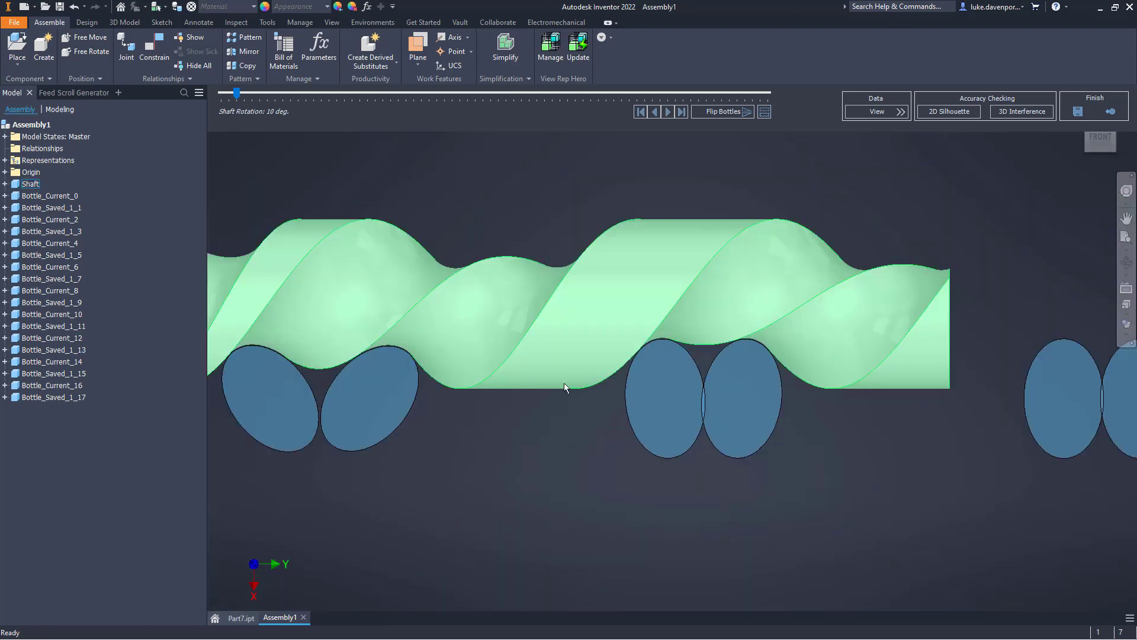
- Examine the oversize gap around the bottles at the scroll's infeed end, checking it against the whole row of bottles
{"action": "middle_click_drag", "start_coordinate": [564, 383], "coordinate": [1076, 401]}
{"action": "middle_click_drag", "start_coordinate": [528, 398], "coordinate": [877, 393]}
{"action": "scroll", "coordinate": [500, 357], "scroll_direction": "up", "scroll_amount": 5}
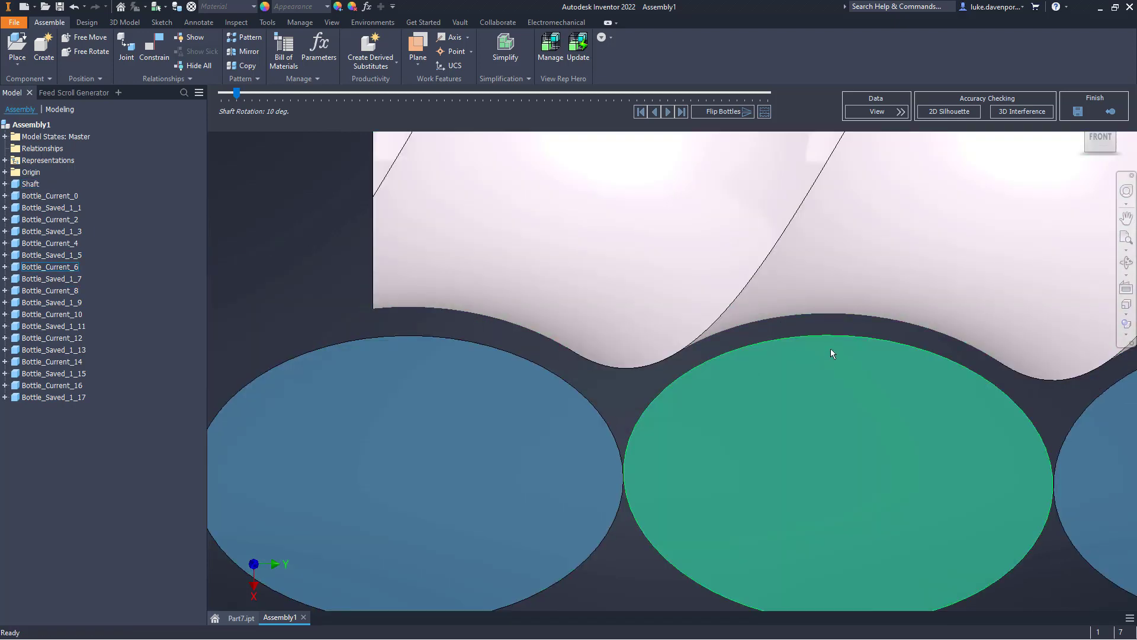
{"action": "scroll", "coordinate": [801, 345], "scroll_direction": "down", "scroll_amount": 4}
{"action": "middle_click_drag", "start_coordinate": [800, 345], "coordinate": [611, 388]}
{"action": "scroll", "coordinate": [593, 394], "scroll_direction": "down", "scroll_amount": 4}
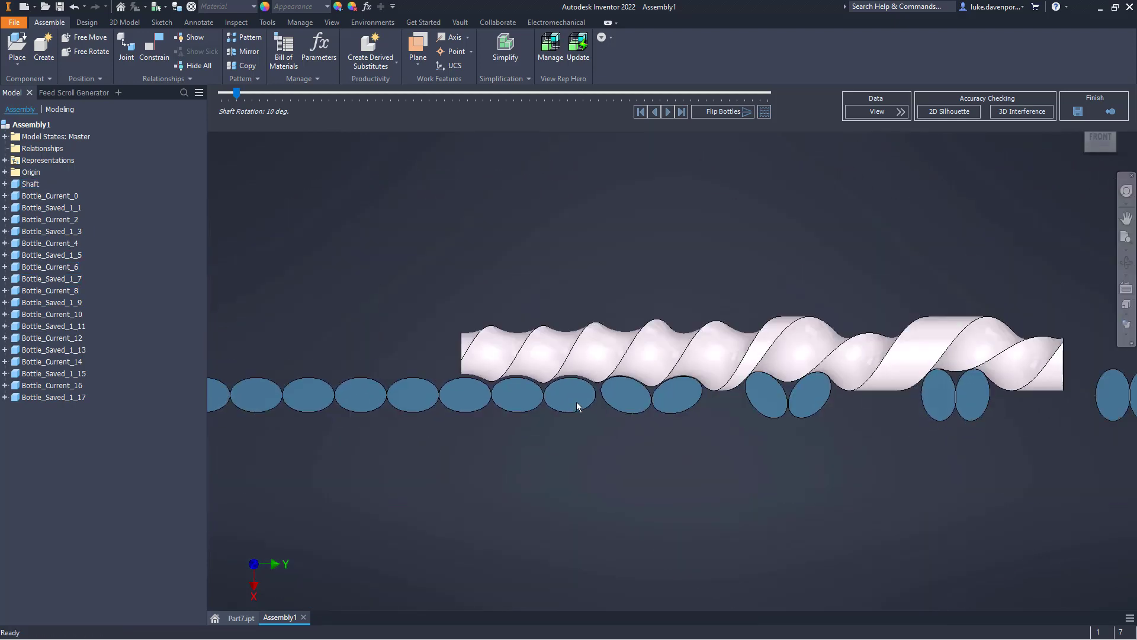
{"action": "middle_click_drag", "start_coordinate": [734, 314], "coordinate": [633, 283]}
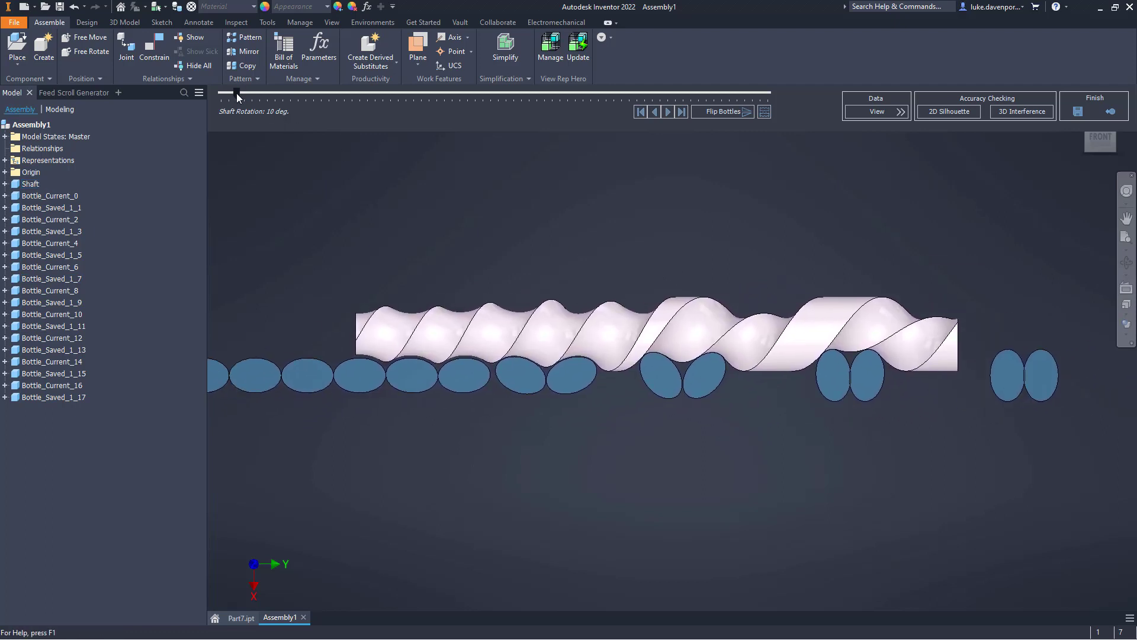
- Advance the shaft rotation to 355 degrees and inspect how the grouped bottle pairs fit and leave the discharge end
{"action": "left_click_drag", "start_coordinate": [237, 94], "coordinate": [413, 94]}
{"action": "left_click_drag", "start_coordinate": [577, 108], "coordinate": [774, 115]}
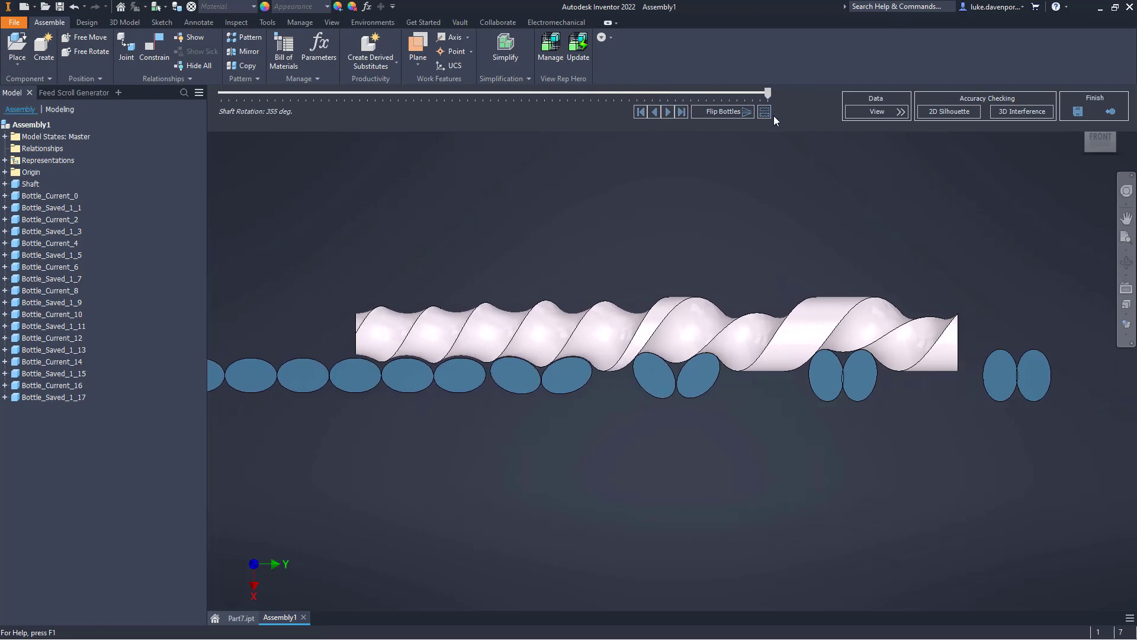
{"action": "scroll", "coordinate": [845, 375], "scroll_direction": "up", "scroll_amount": 10}
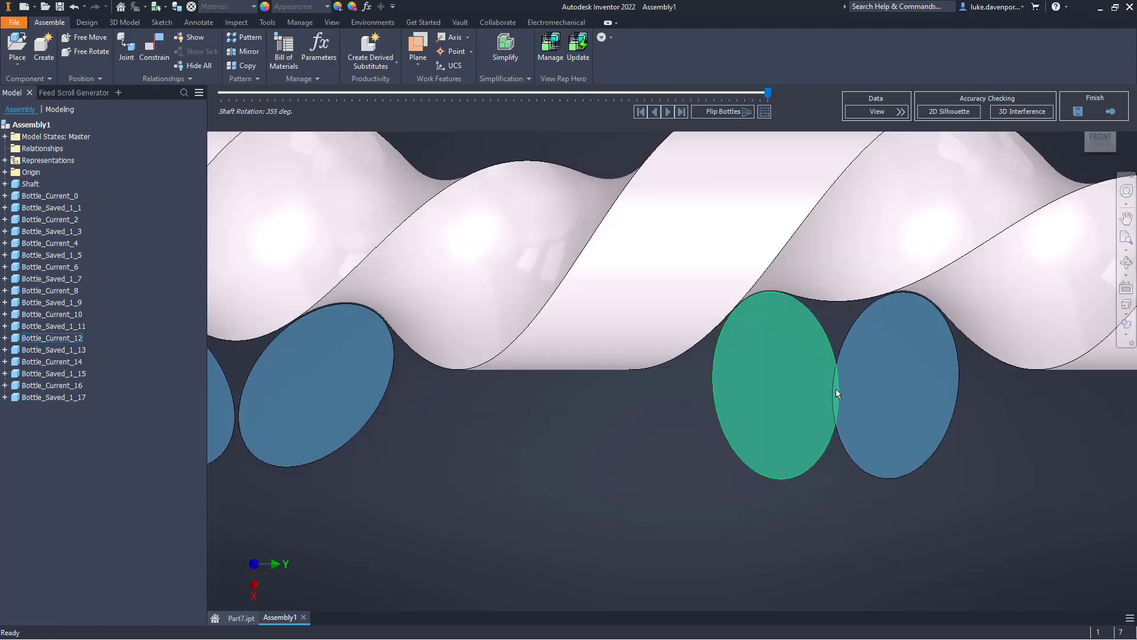
{"action": "scroll", "coordinate": [838, 392], "scroll_direction": "down", "scroll_amount": 8}
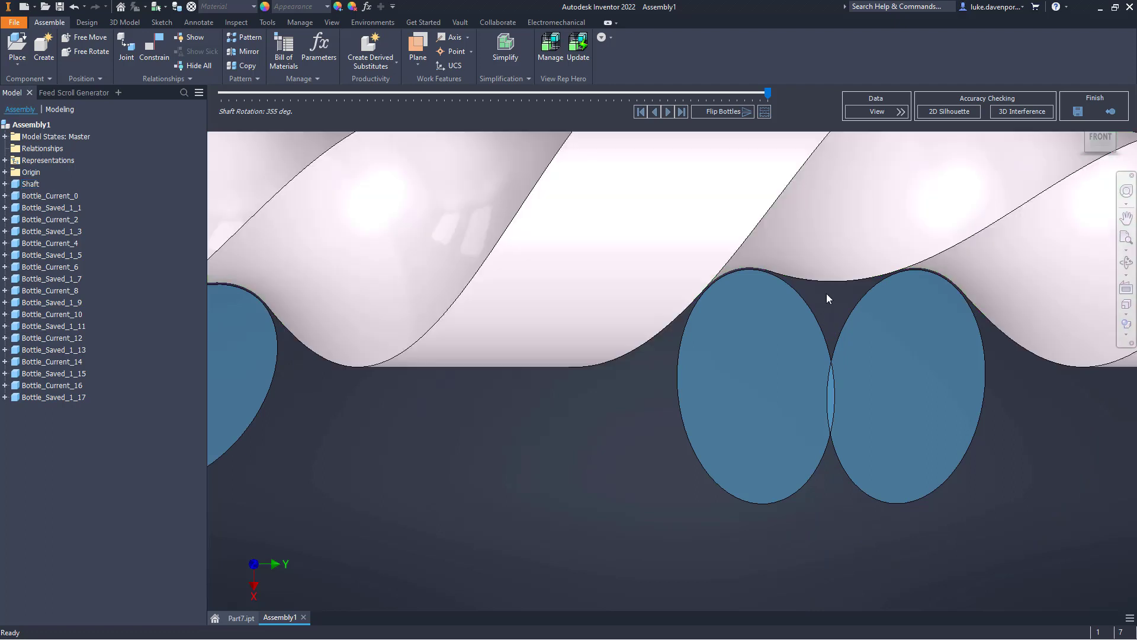
{"action": "middle_click_drag", "start_coordinate": [826, 293], "coordinate": [648, 317]}
{"action": "scroll", "coordinate": [648, 316], "scroll_direction": "down", "scroll_amount": 6}
{"action": "middle_click_drag", "start_coordinate": [692, 393], "coordinate": [597, 421]}
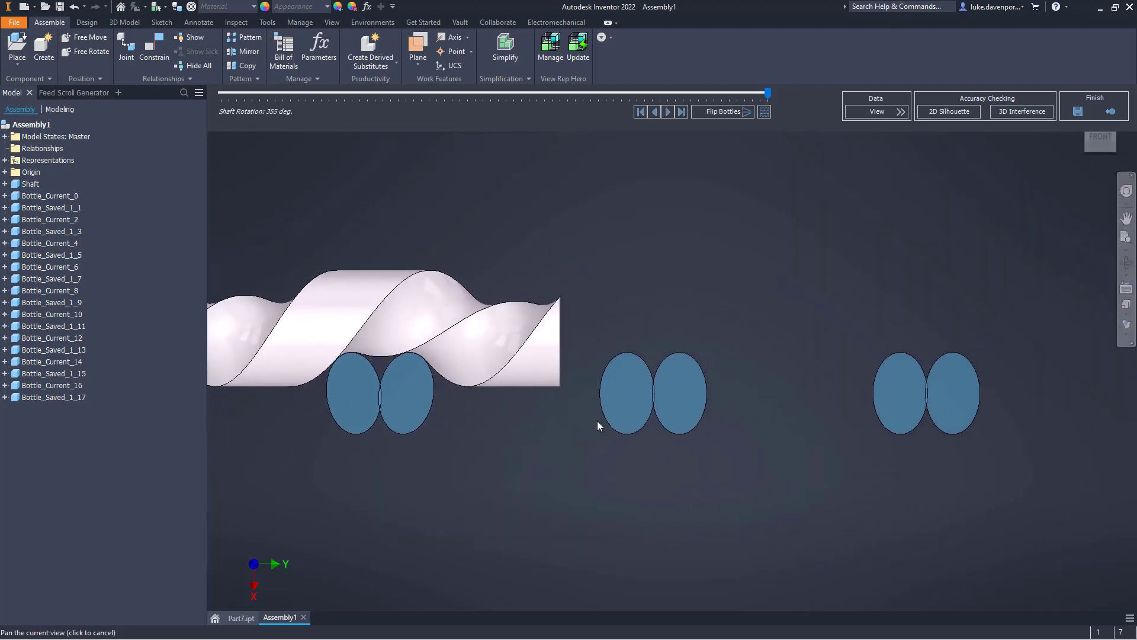
- Review the data table of bottle positions, pitches and clearances, and turn the simulated shaft back to about 300 degrees
{"action": "left_click", "coordinate": [866, 114]}
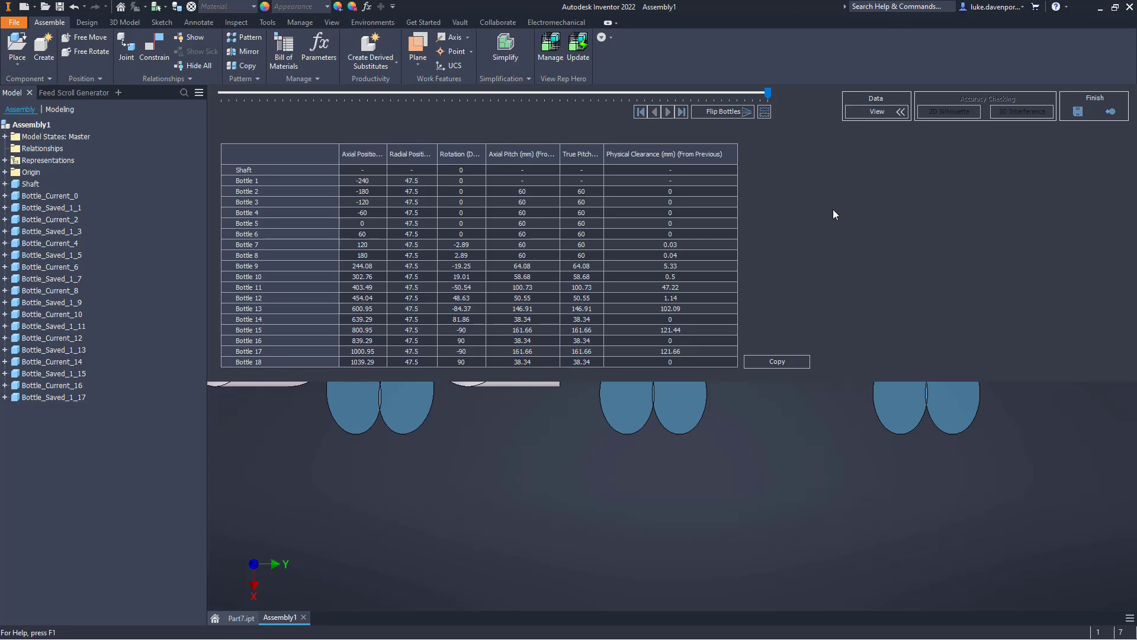
{"action": "left_click", "coordinate": [869, 116]}
{"action": "middle_click_drag", "start_coordinate": [618, 251], "coordinate": [847, 294]}
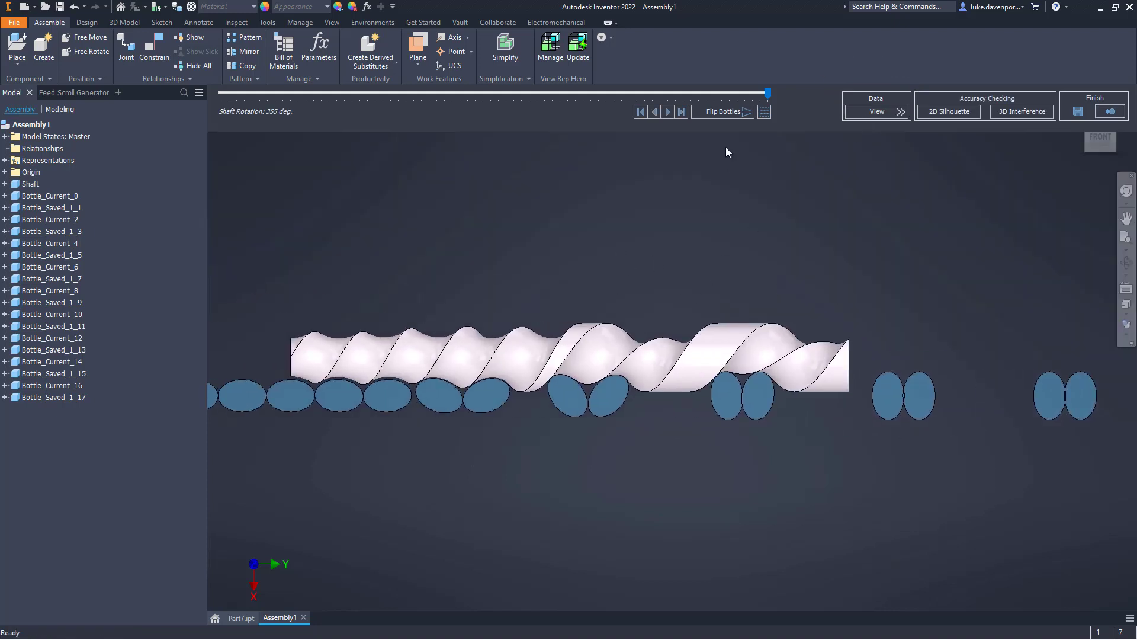
{"action": "left_click_drag", "start_coordinate": [767, 95], "coordinate": [684, 104]}
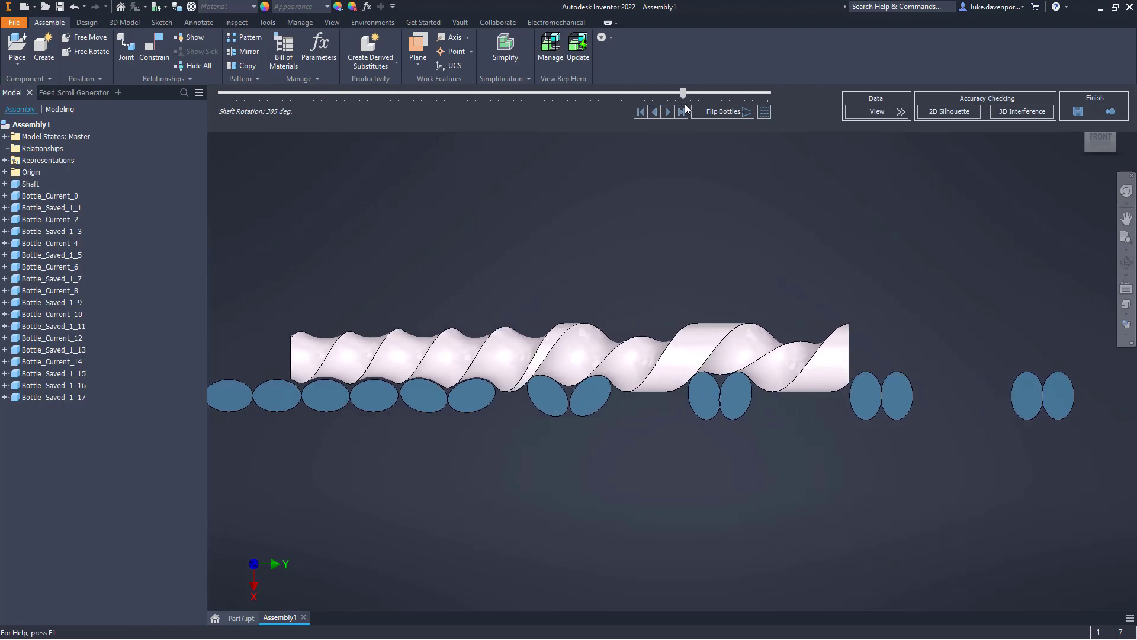
- Finish the bottle simulation and return to the first-thread operation's settings in the feed scroll part
{"action": "left_click", "coordinate": [1111, 111]}
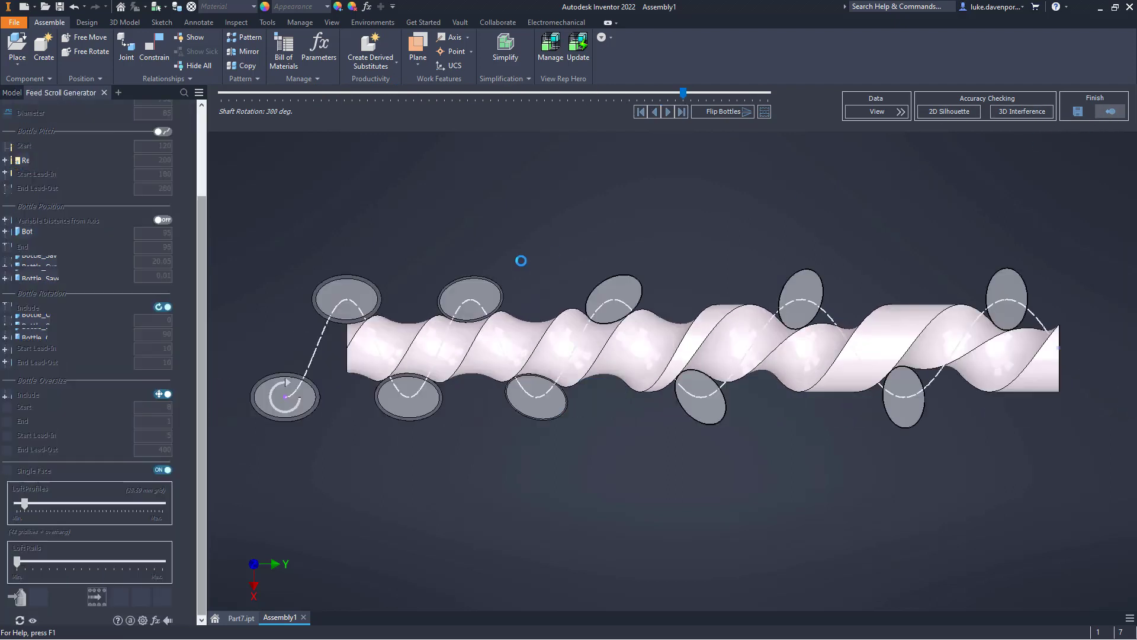
{"action": "left_click_drag", "start_coordinate": [202, 304], "coordinate": [201, 232]}
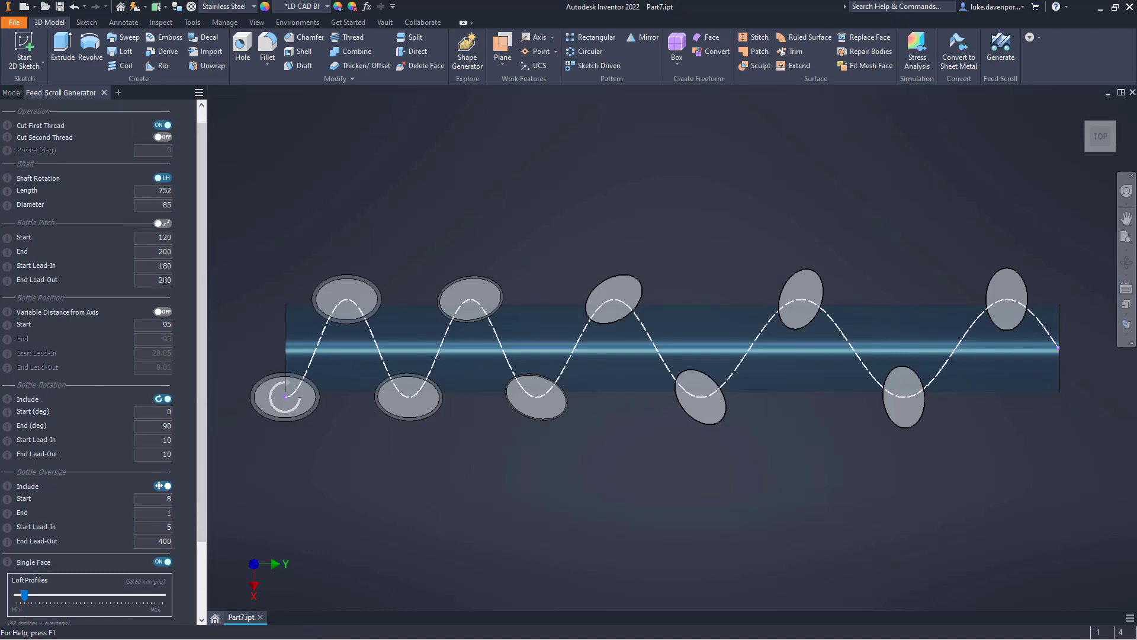
{"action": "scroll", "coordinate": [198, 278], "scroll_direction": "up", "scroll_amount": 1}
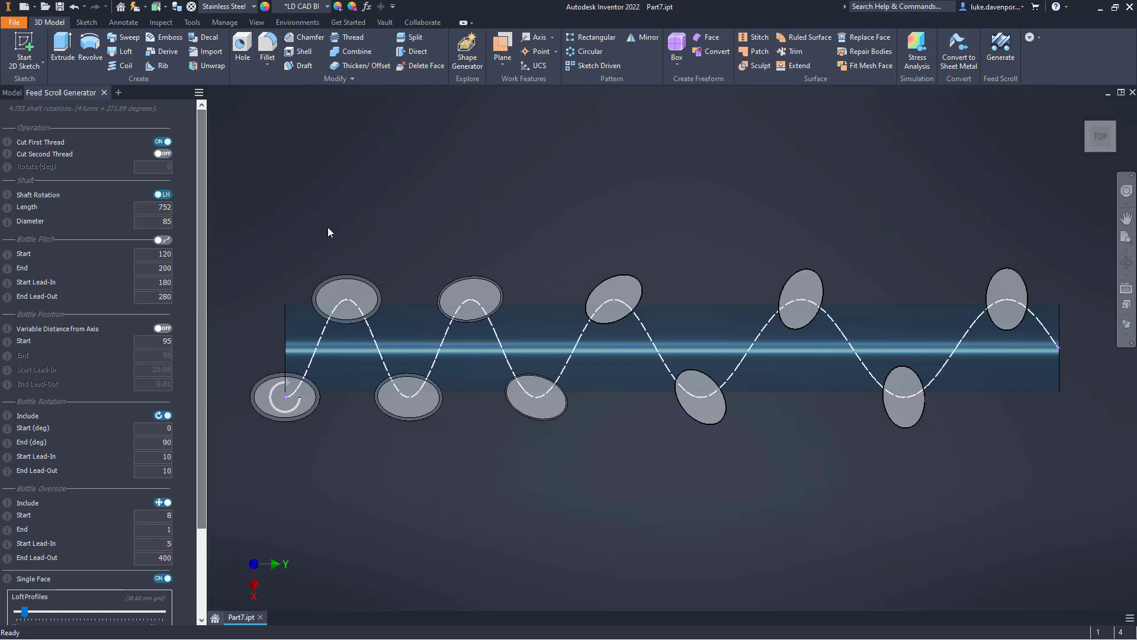